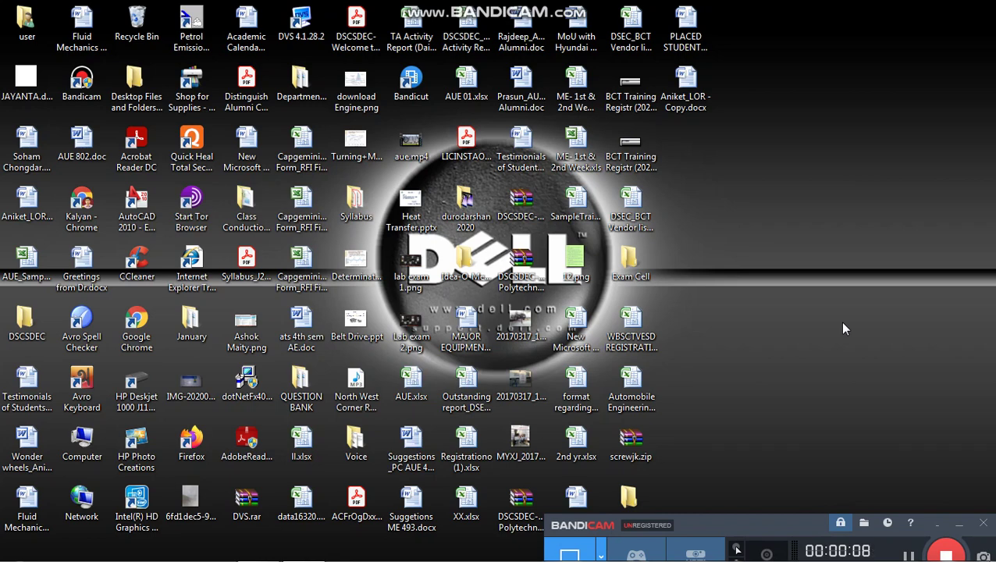
# Step: Launch AutoCAD 2010 from its desktop shortcut to get a blank Drawing1
pyautogui.click(133, 220)
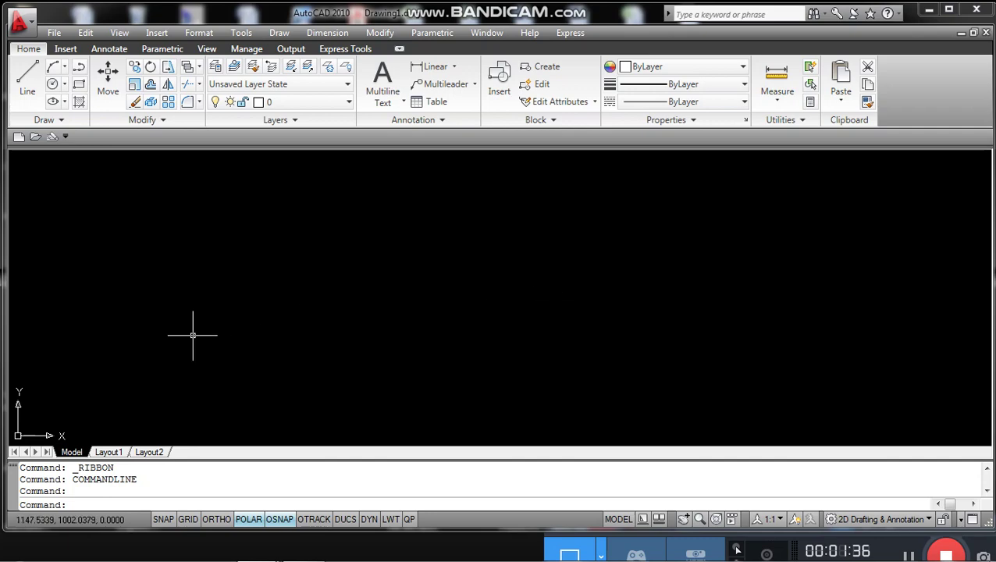
# Step: Use Save As to store the drawing on the Desktop under the name CLASS 1
pyautogui.click(54, 33)
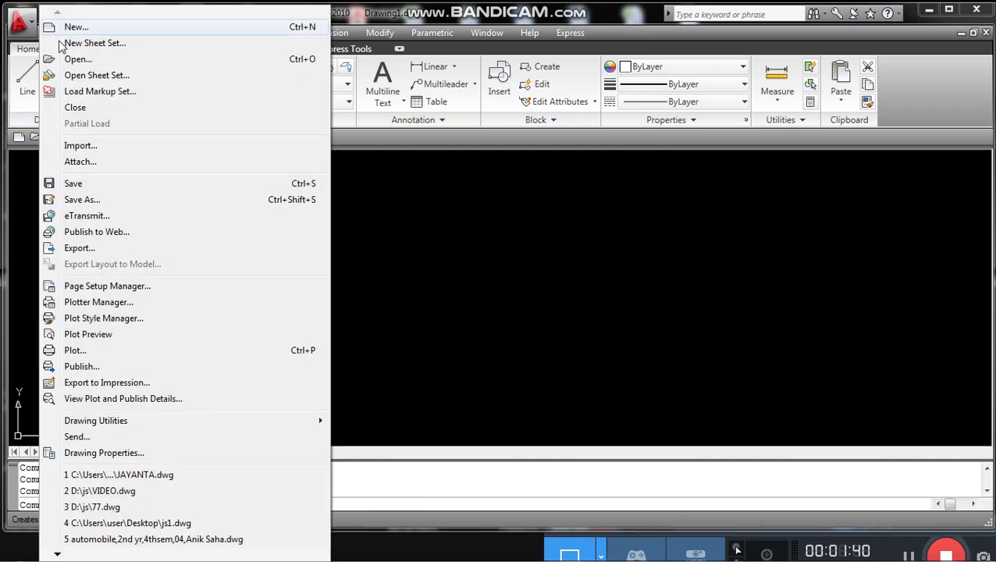
pyautogui.click(107, 200)
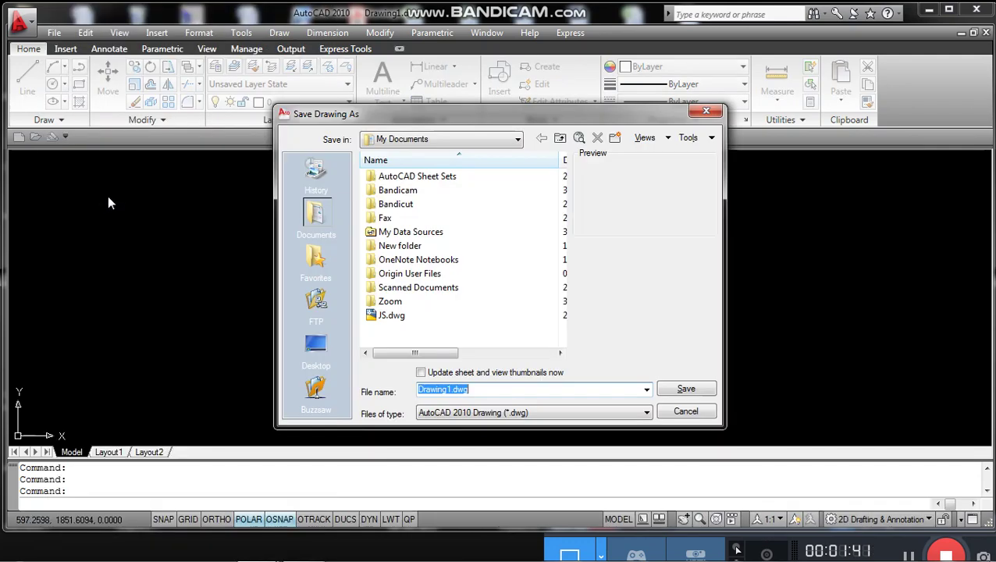
pyautogui.click(316, 347)
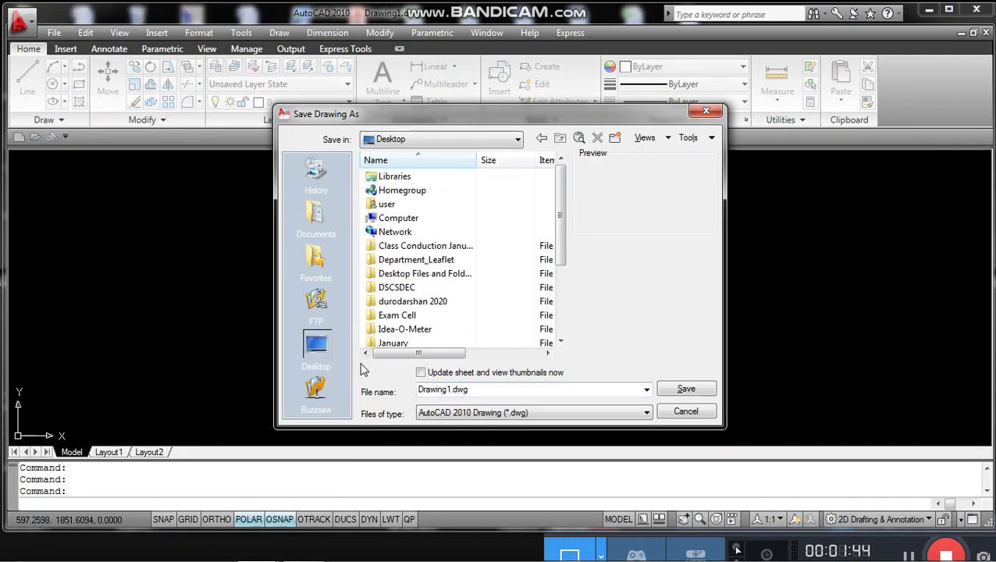
pyautogui.click(451, 391)
pyautogui.click(451, 392)
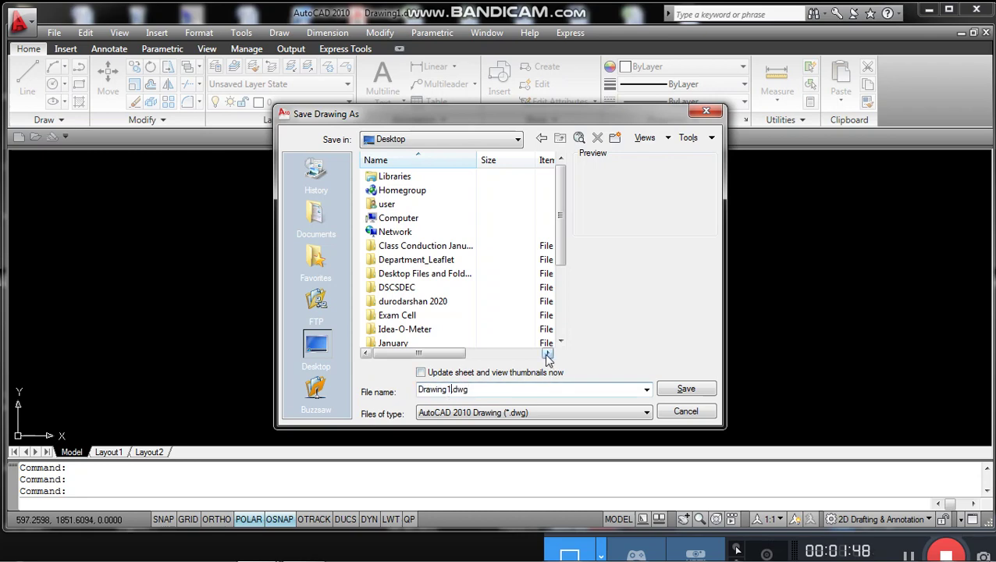
pyautogui.press('BackSpace')
pyautogui.press('BackSpace')
pyautogui.press('BackSpace')
pyautogui.press('BackSpace')
pyautogui.press('BackSpace')
pyautogui.press('BackSpace')
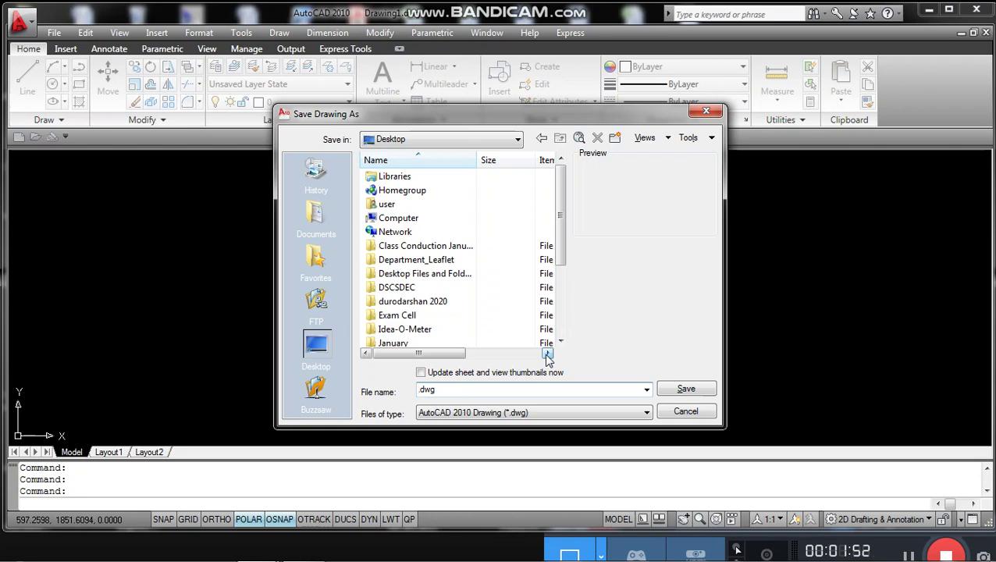
pyautogui.write('CL')
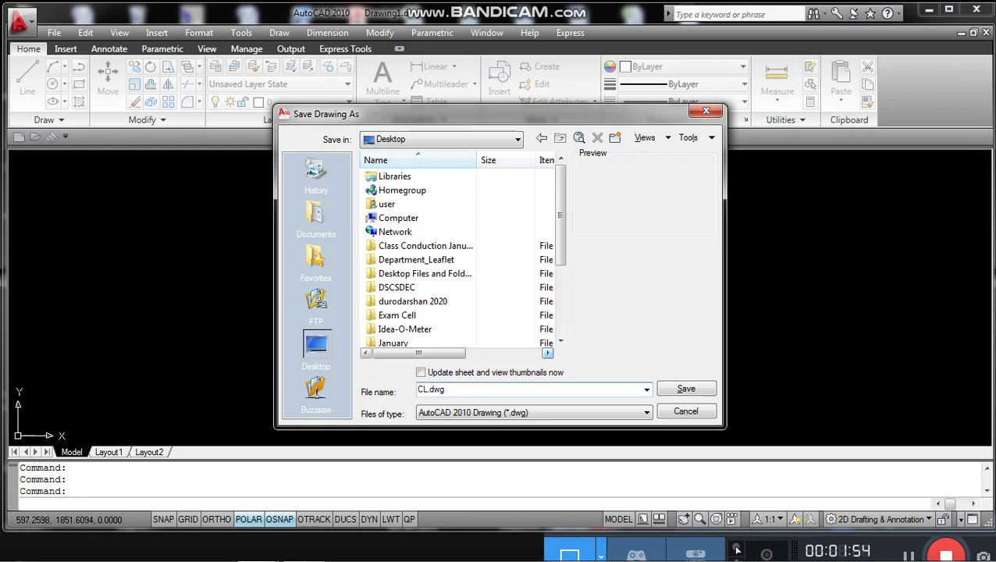
pyautogui.write('ASS')
pyautogui.write(' 1')
pyautogui.click(690, 390)
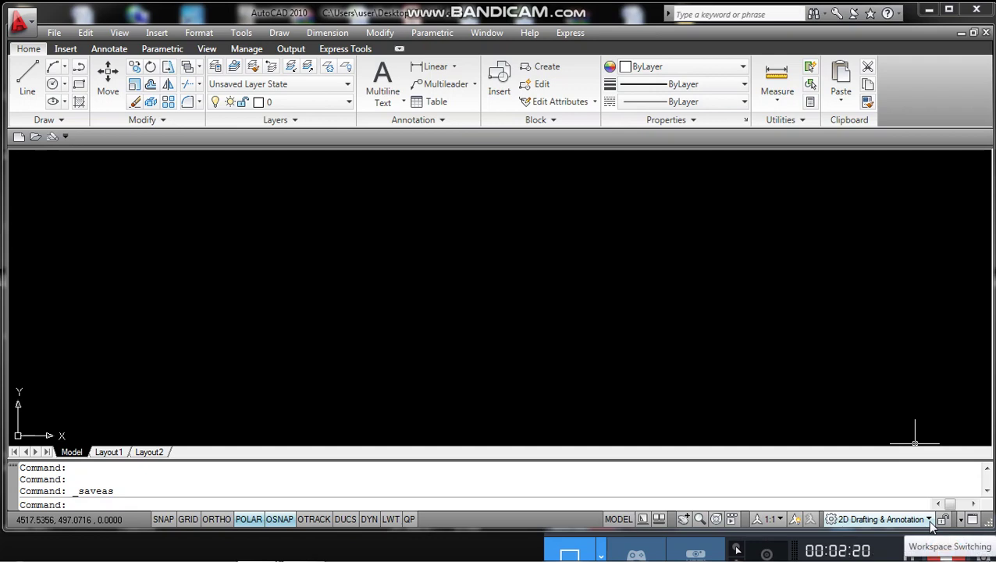
pyautogui.click(928, 519)
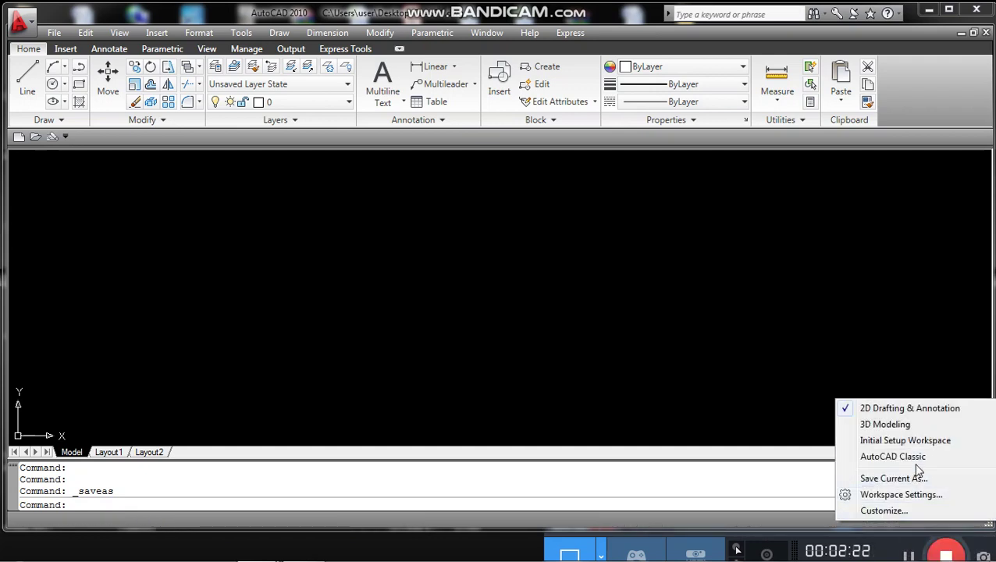
pyautogui.click(909, 408)
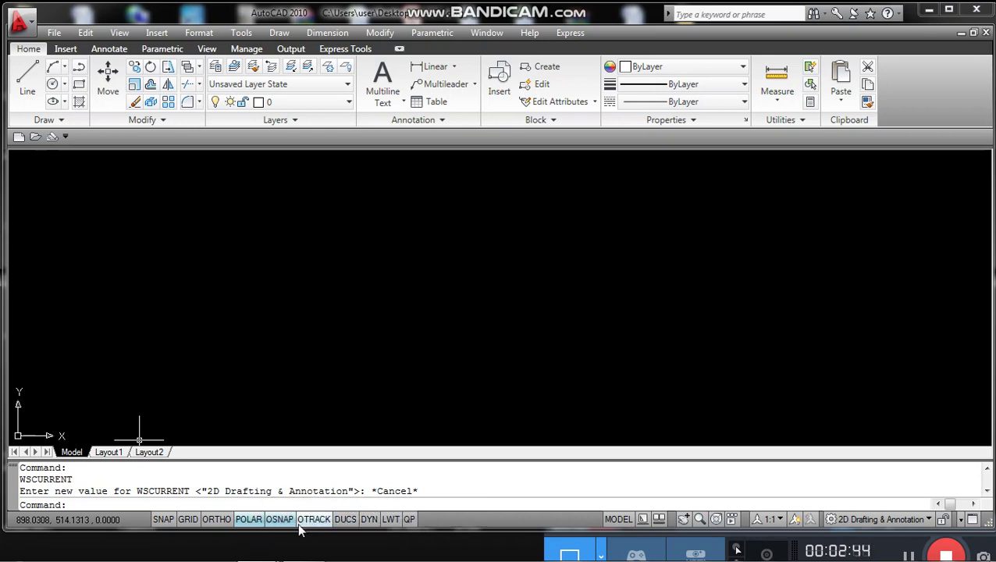
# Step: Toggle polar tracking and object snap on the status bar, ending with ORTHO on and OSNAP off
pyautogui.click(248, 518)
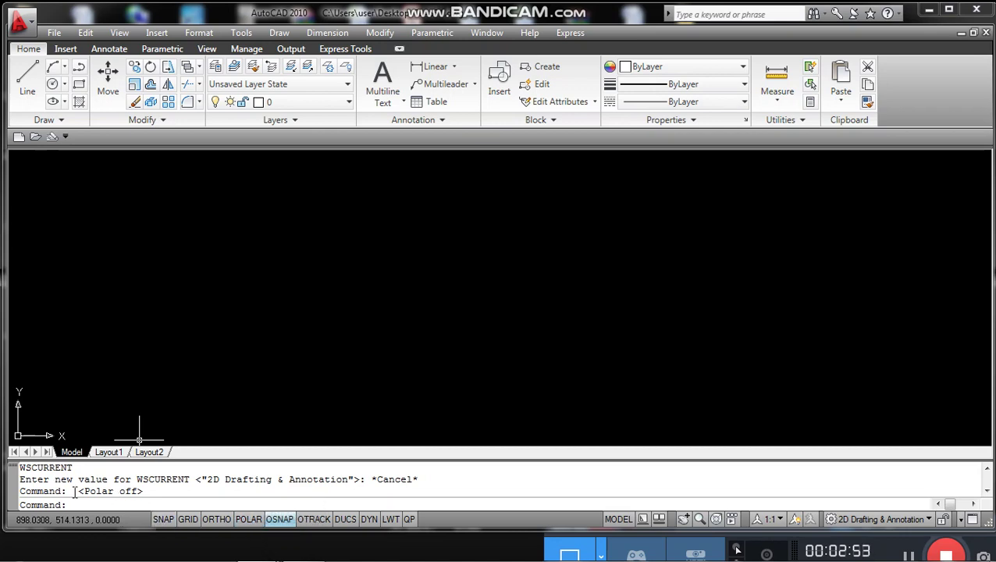
pyautogui.click(280, 526)
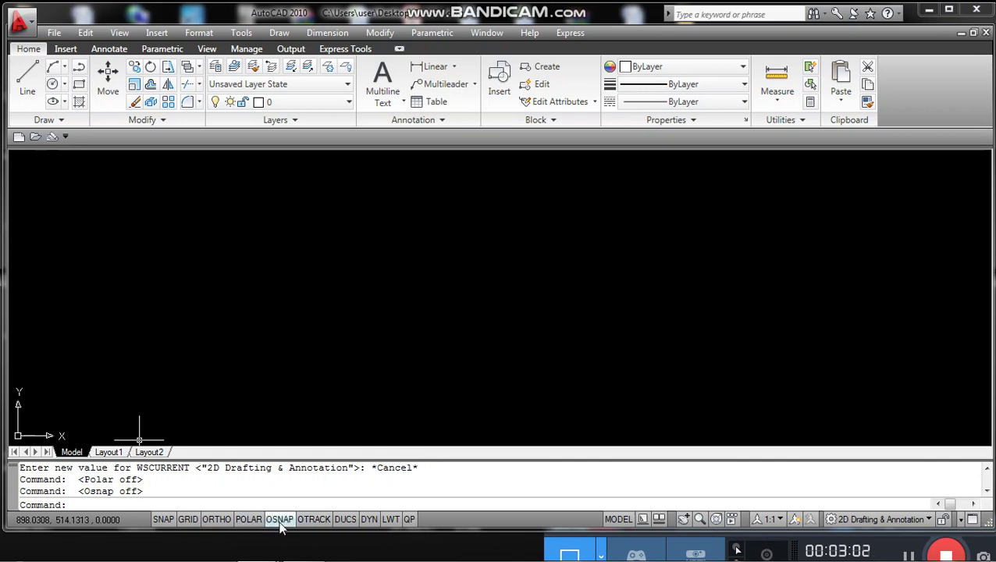
pyautogui.click(282, 523)
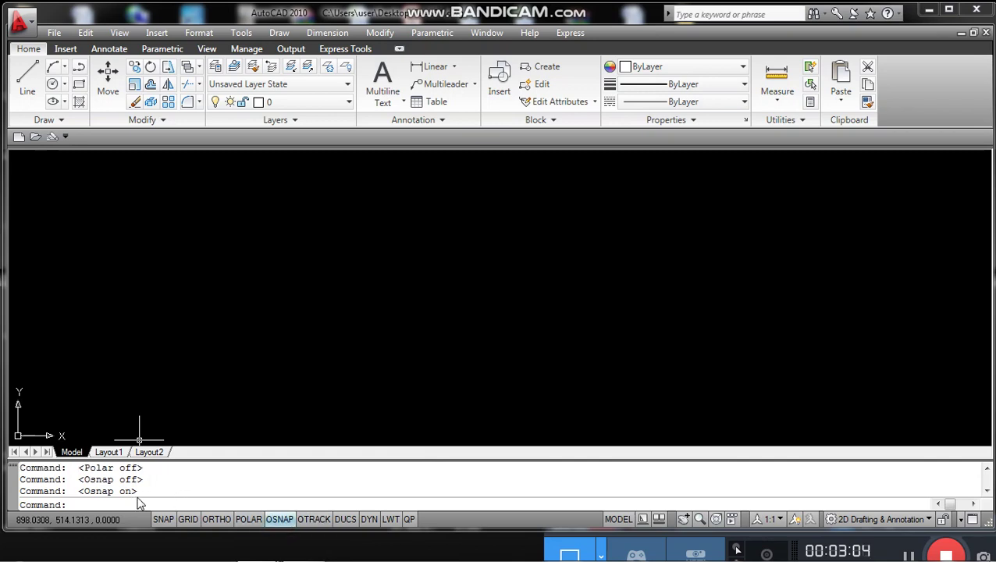
pyautogui.click(247, 521)
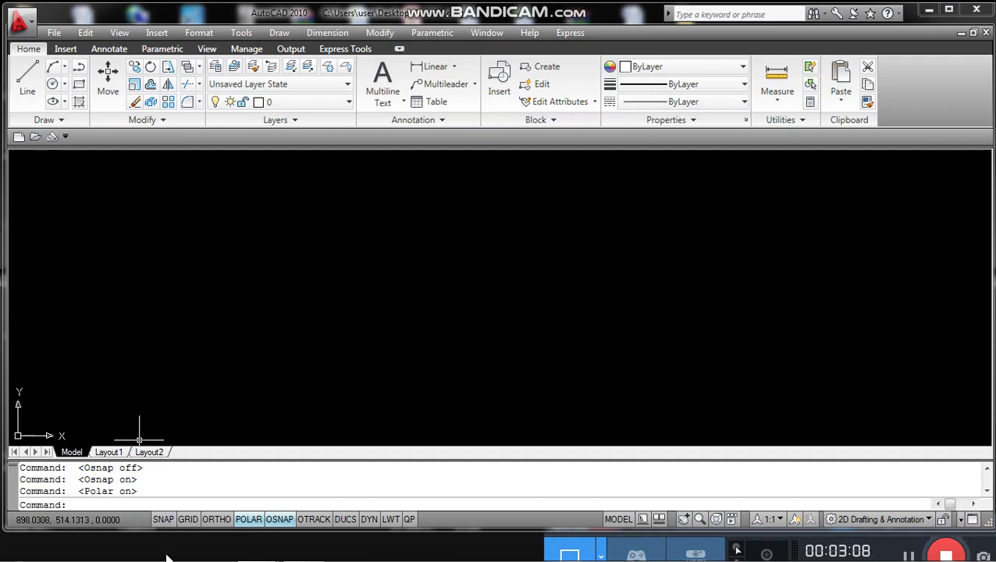
pyautogui.click(216, 520)
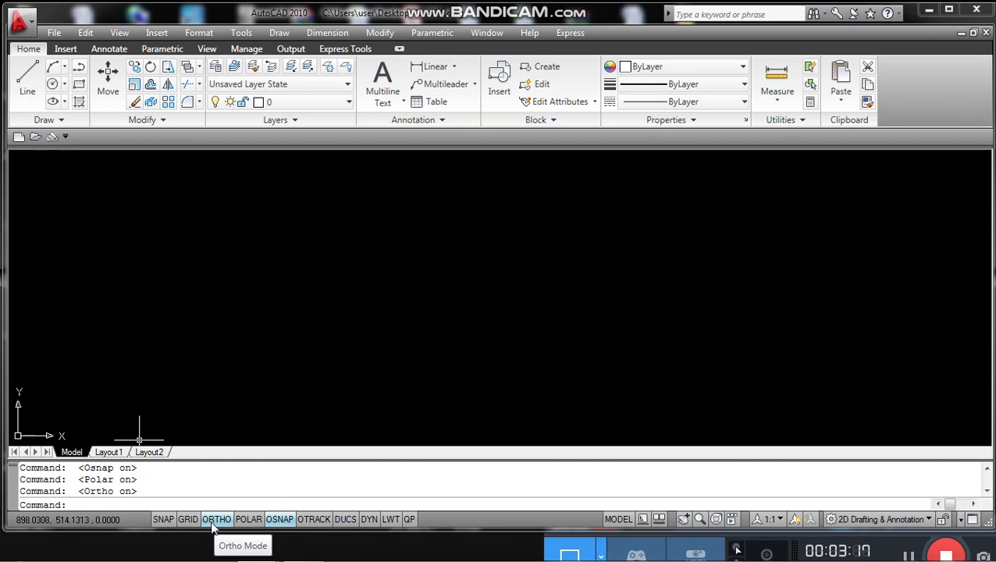
pyautogui.click(279, 520)
pyautogui.write('LINE')
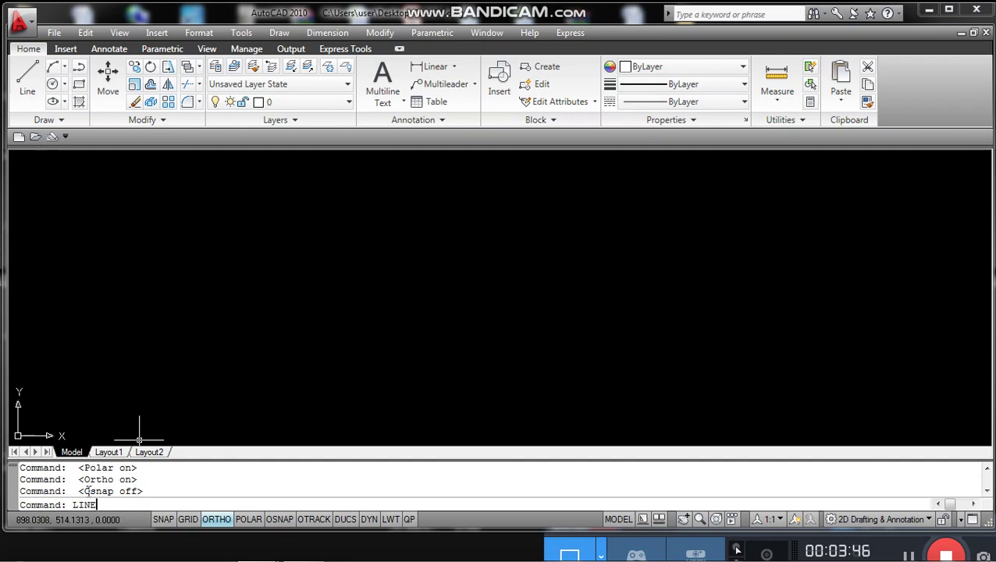
# Step: Draw an eight-point stepped outline of orthogonal lines and end the LINE command
pyautogui.press('Return')
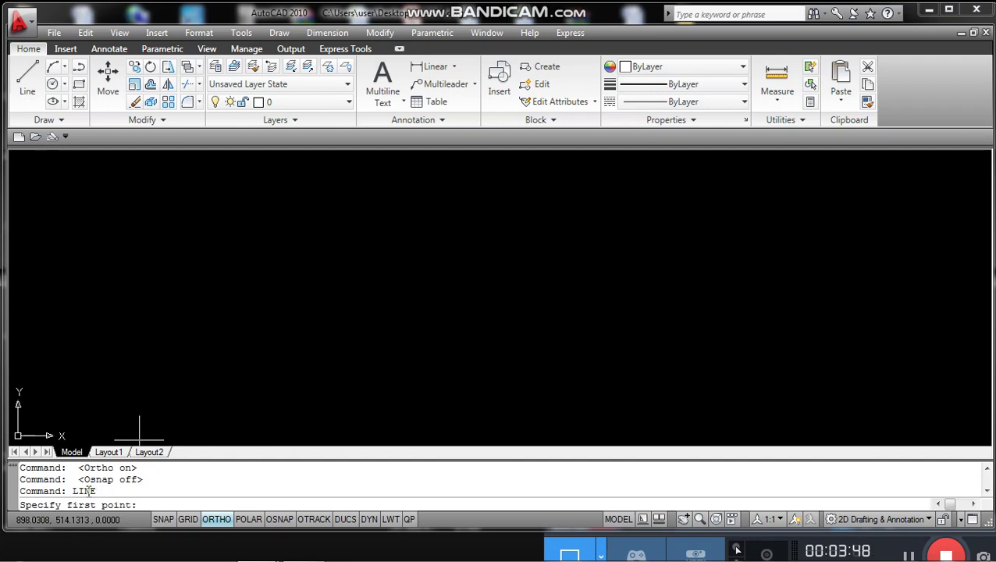
pyautogui.click(332, 331)
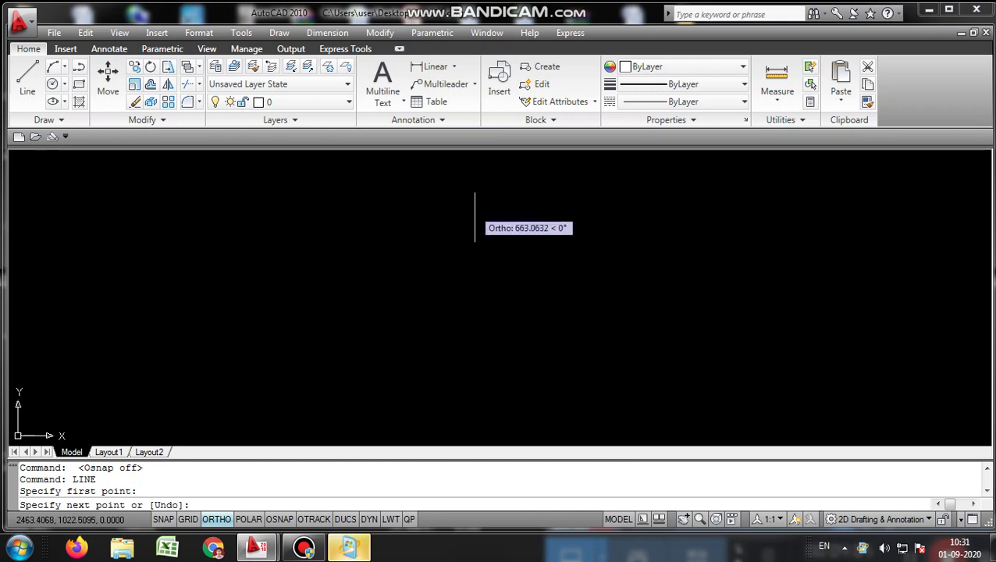
pyautogui.click(514, 262)
pyautogui.click(445, 210)
pyautogui.click(378, 209)
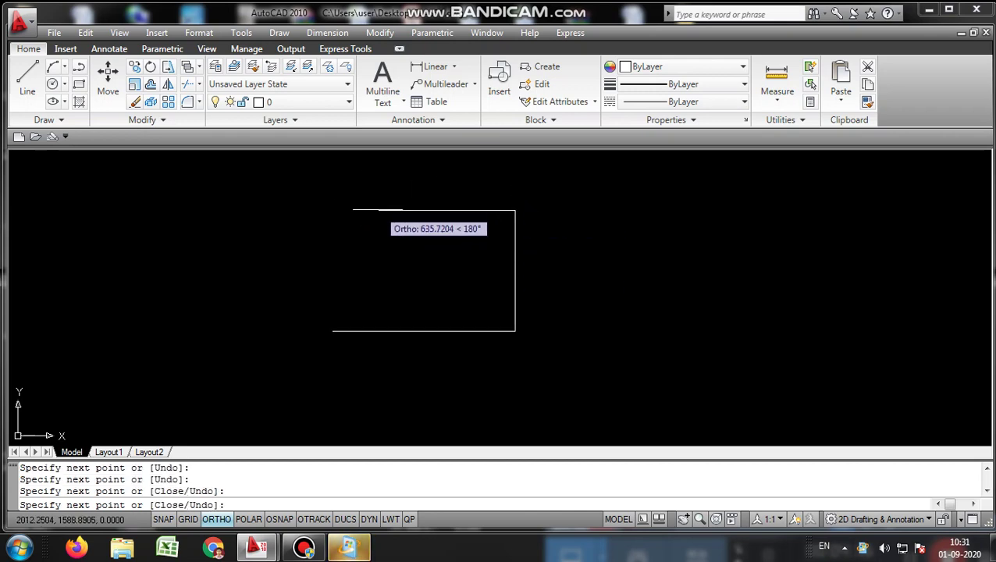
pyautogui.click(377, 265)
pyautogui.click(286, 266)
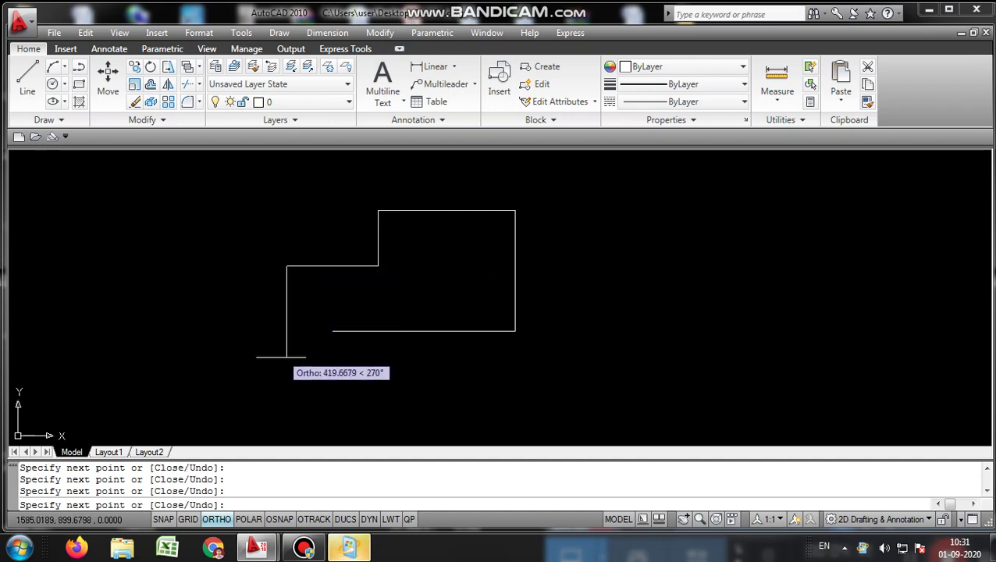
pyautogui.click(286, 375)
pyautogui.click(425, 375)
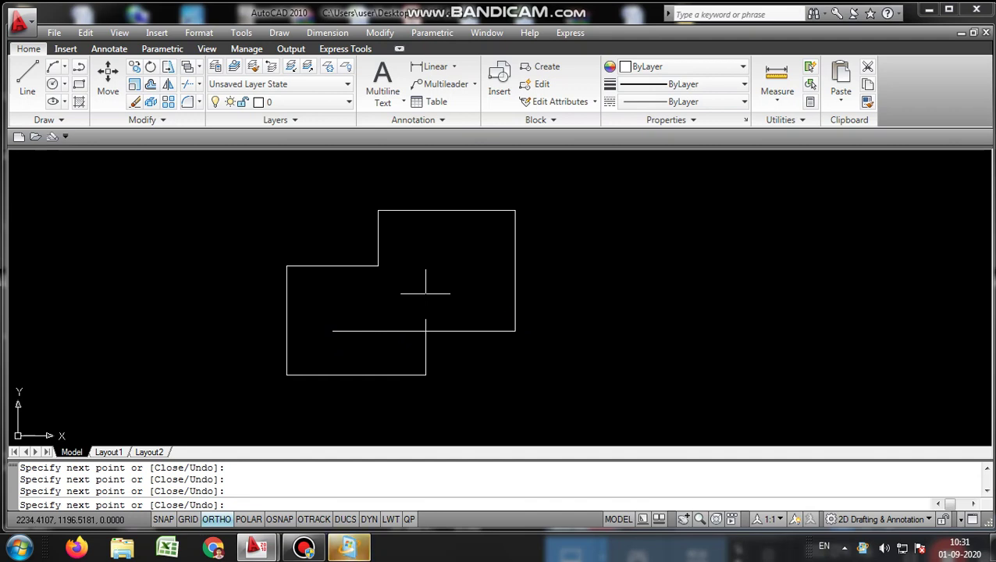
pyautogui.rightClick(425, 294)
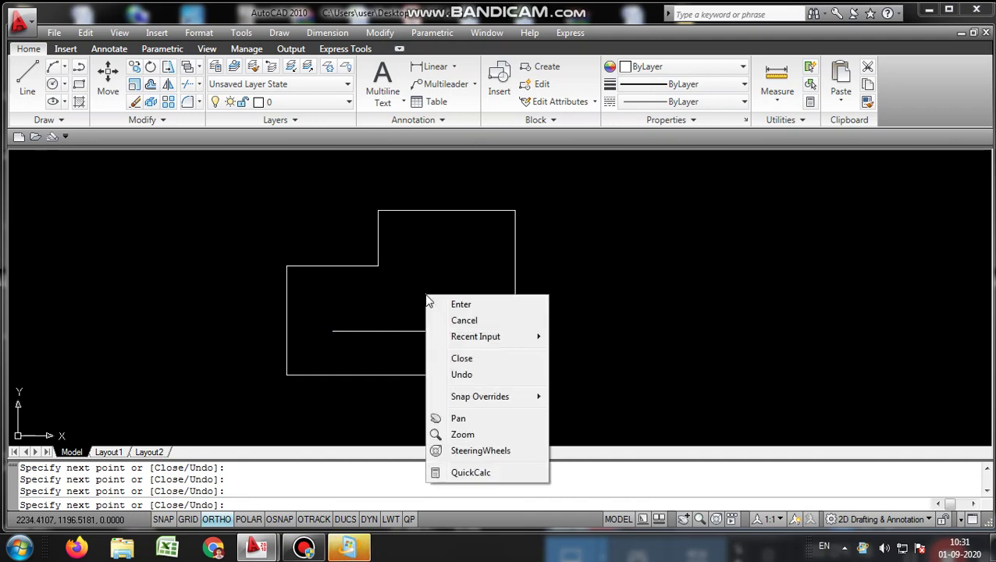
pyautogui.click(460, 304)
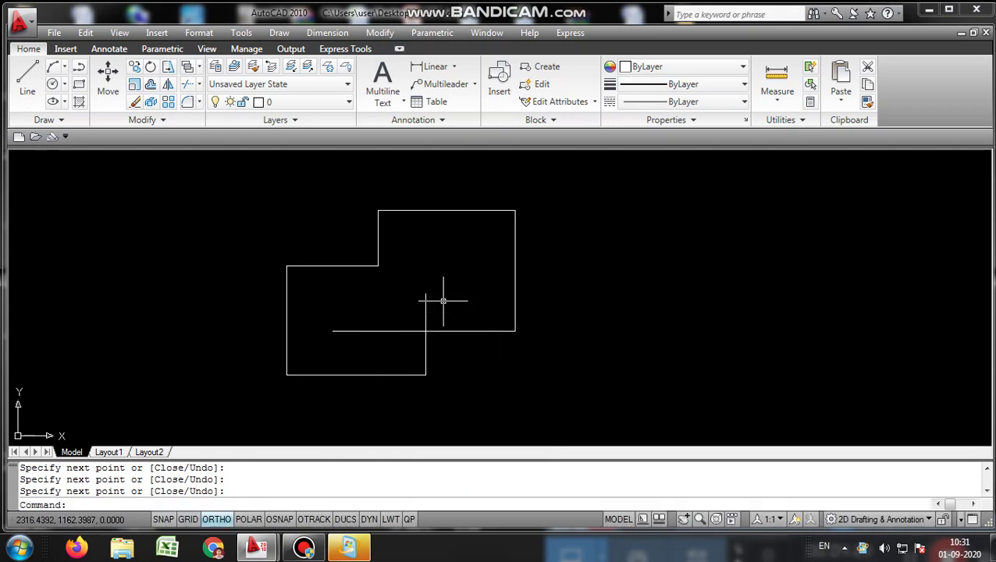
# Step: With ORTHO off, draw a crossed four-sided line figure right of the stepped outline
pyautogui.click(224, 523)
pyautogui.write('LINE')
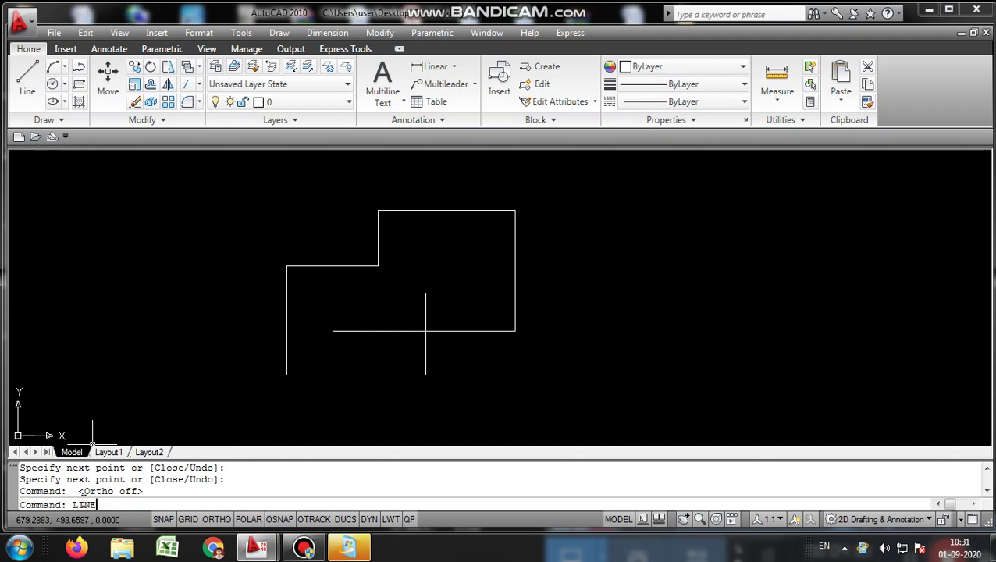
pyautogui.press('Return')
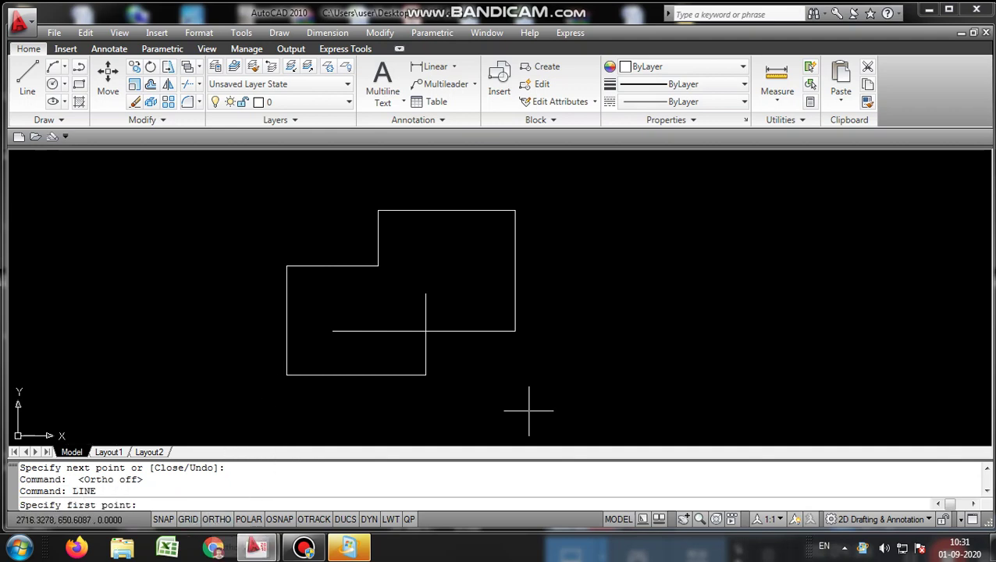
pyautogui.click(615, 333)
pyautogui.click(677, 252)
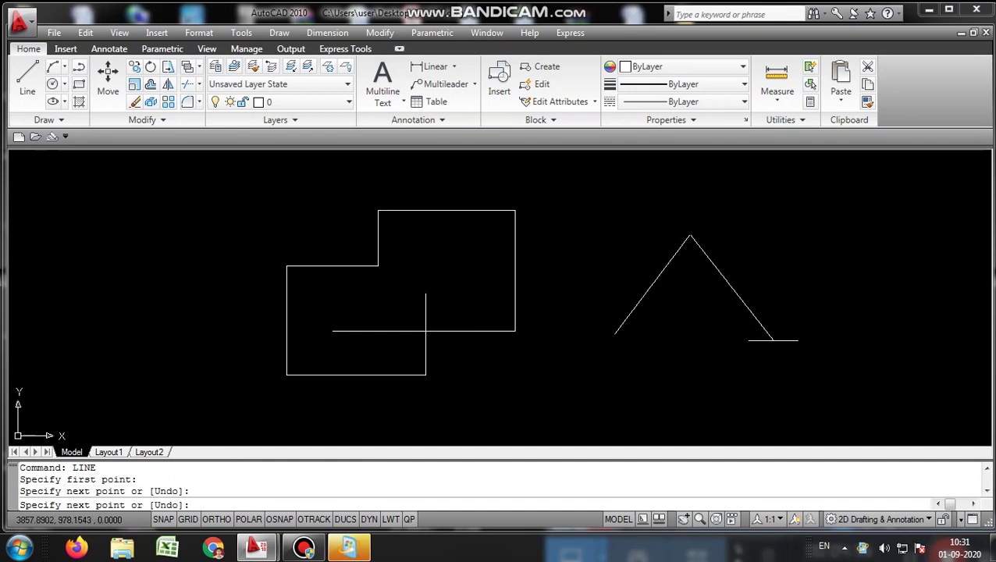
pyautogui.click(774, 343)
pyautogui.click(675, 376)
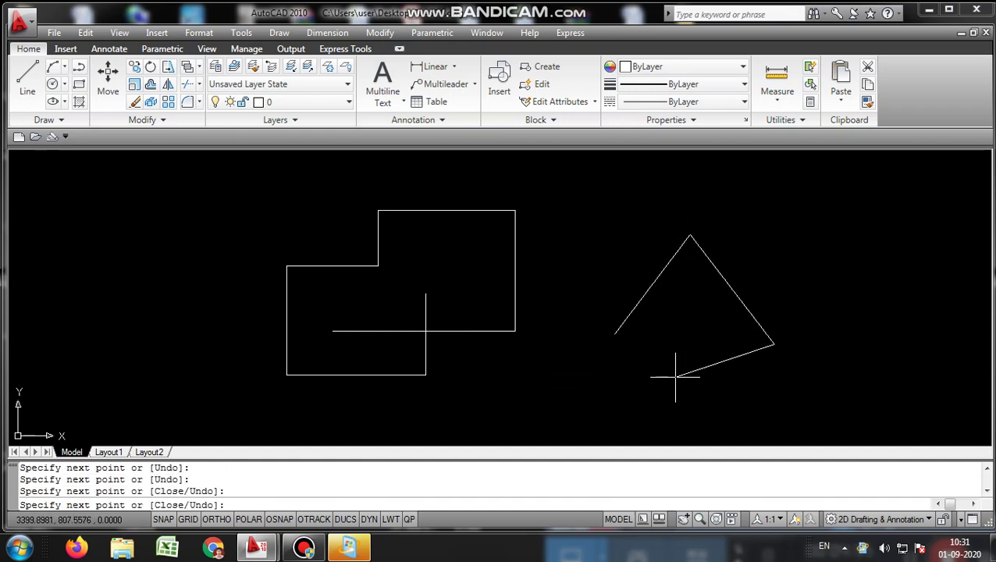
pyautogui.click(633, 239)
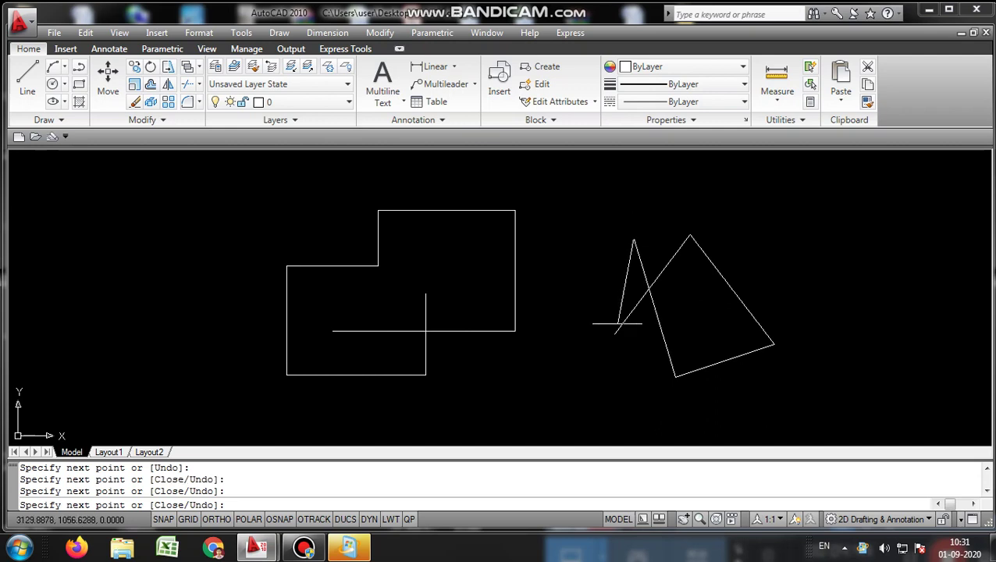
pyautogui.rightClick(616, 332)
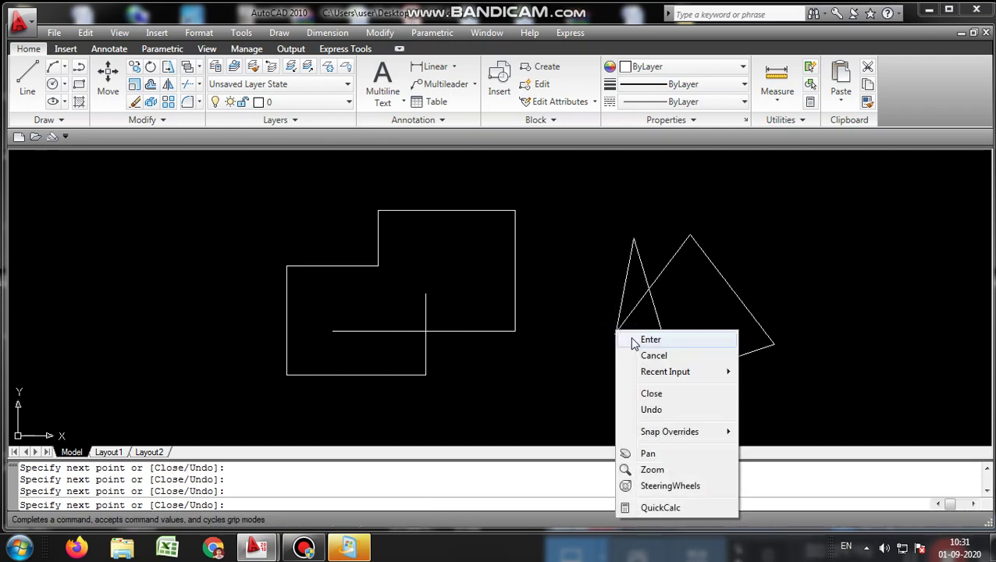
pyautogui.click(641, 339)
pyautogui.write('LINE')
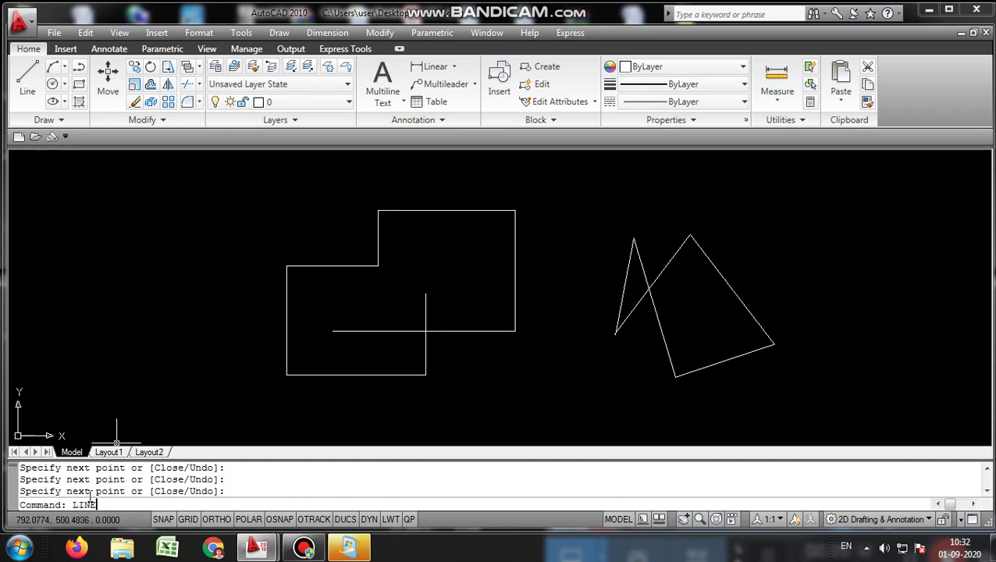
# Step: Draw a diagonal line from the lower box's top-left corner to the upper box's top-left corner
pyautogui.press('Return')
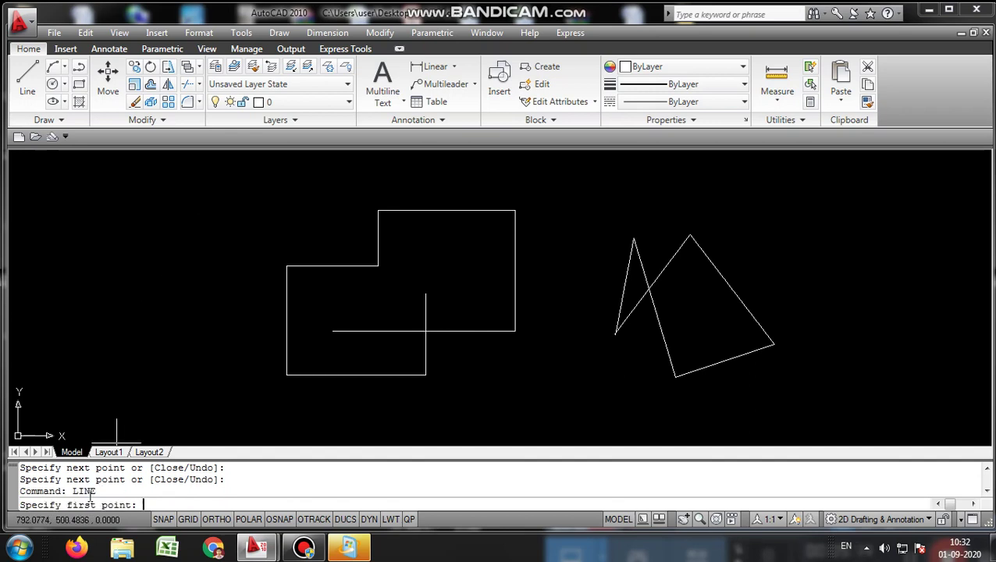
pyautogui.click(287, 266)
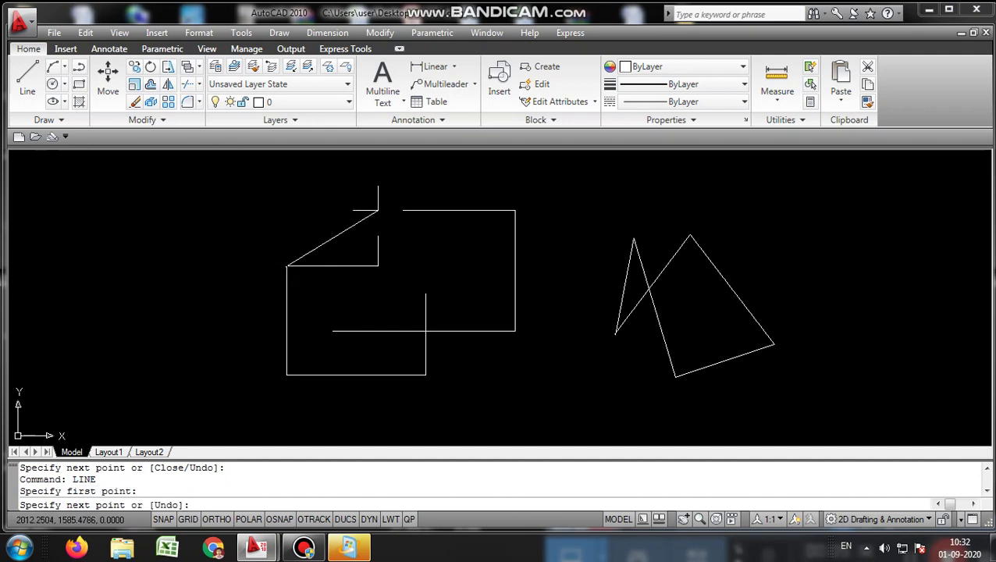
pyautogui.click(378, 209)
pyautogui.rightClick(422, 209)
pyautogui.click(436, 215)
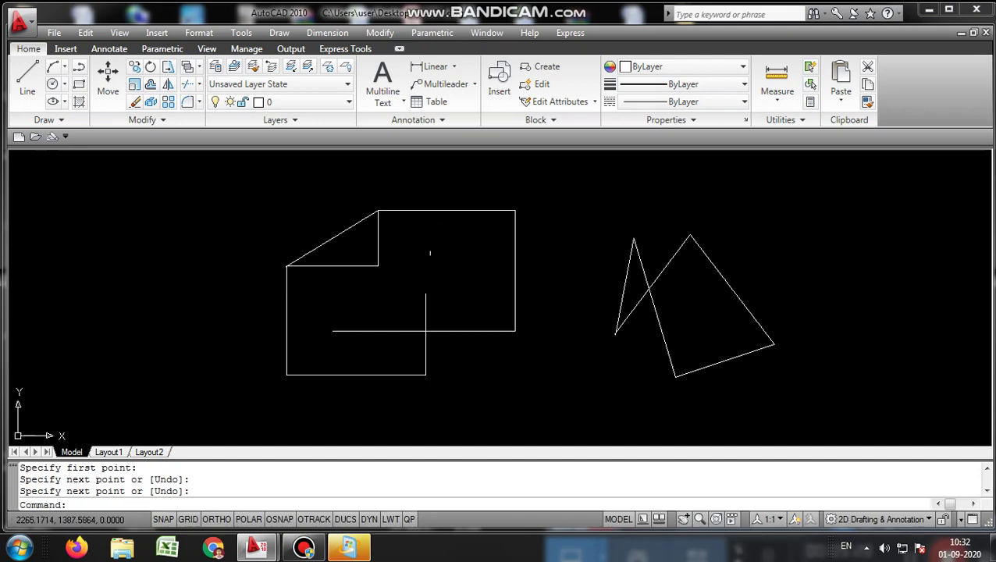
# Step: Zoom and pan to check where the diagonal meets the corners, then restore the full view
pyautogui.scroll(2, 425, 279)
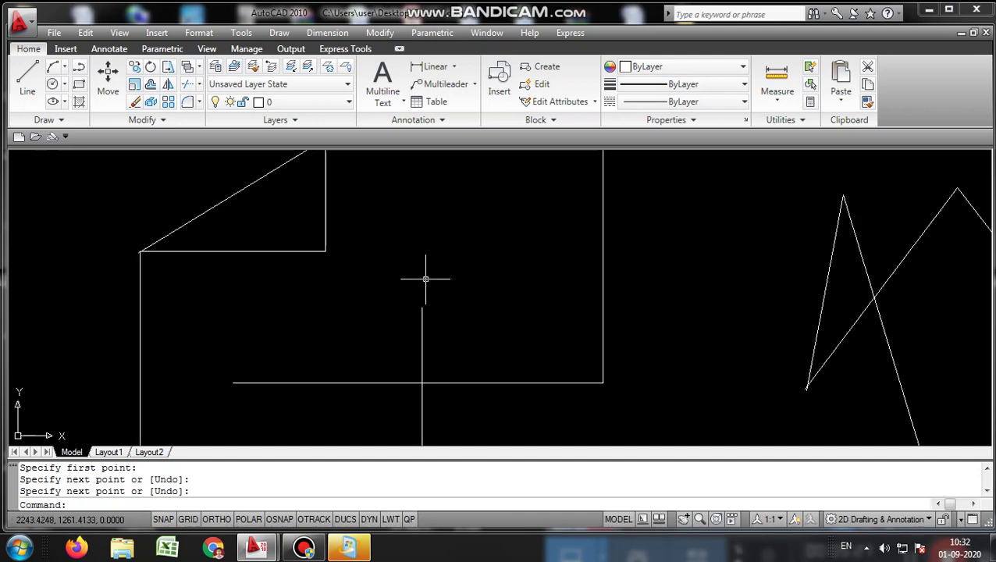
pyautogui.scroll(2, 460, 328)
pyautogui.scroll(1, 476, 351)
pyautogui.scroll(2, 458, 327)
pyautogui.moveTo(443, 322)
pyautogui.mouseDown(button='middle')
pyautogui.moveTo(767, 433)
pyautogui.moveTo(884, 385)
pyautogui.mouseUp(button='middle')
pyautogui.moveTo(189, 341); pyautogui.dragTo(222, 322, button='middle')
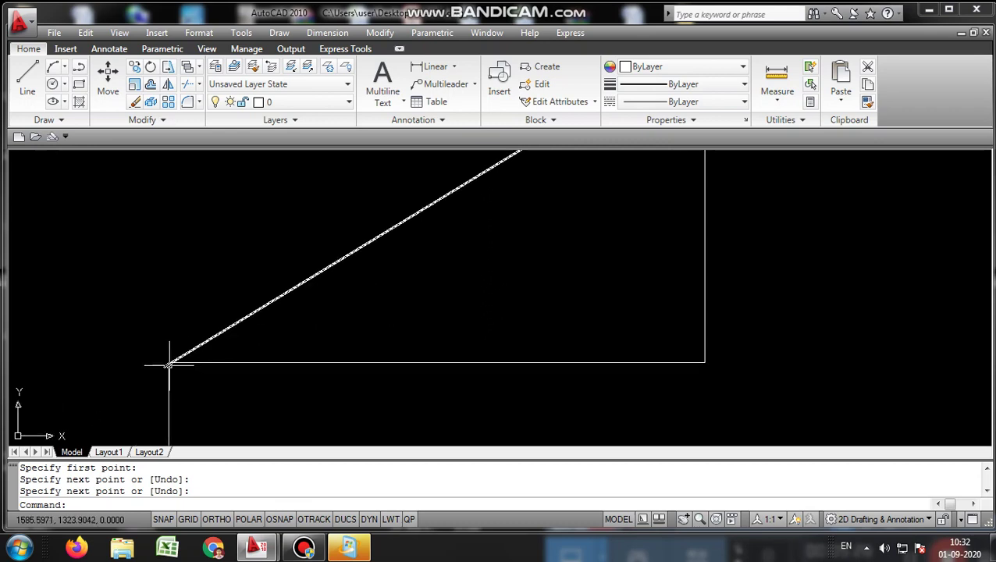
pyautogui.moveTo(178, 373)
pyautogui.mouseDown(button='middle')
pyautogui.moveTo(217, 414)
pyautogui.moveTo(192, 373)
pyautogui.mouseUp(button='middle')
pyautogui.scroll(3, 193, 373)
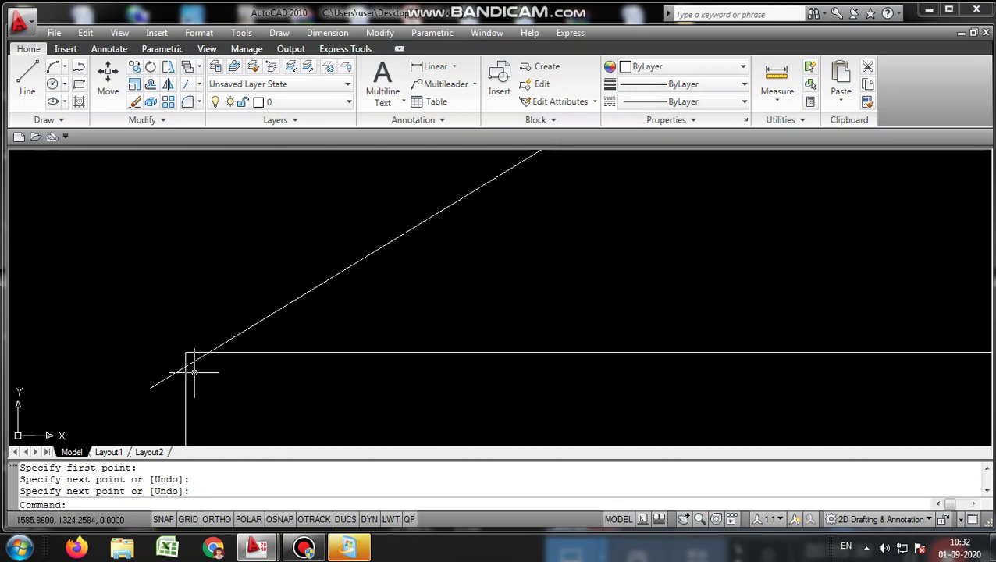
pyautogui.scroll(3, 228, 371)
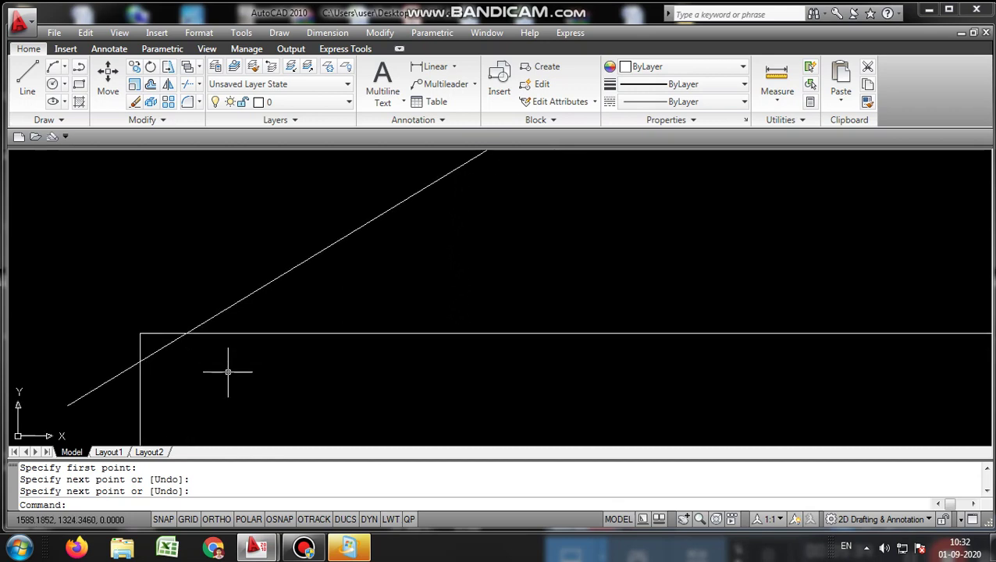
pyautogui.scroll(-5, 263, 344)
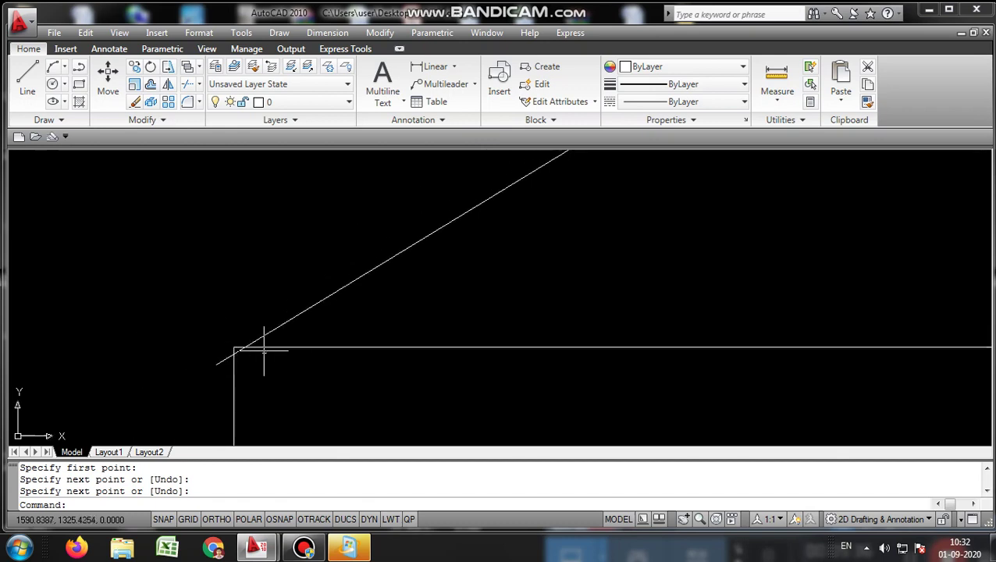
pyautogui.scroll(-2, 511, 334)
pyautogui.scroll(-5, 512, 333)
pyautogui.moveTo(512, 333); pyautogui.dragTo(308, 288, button='middle')
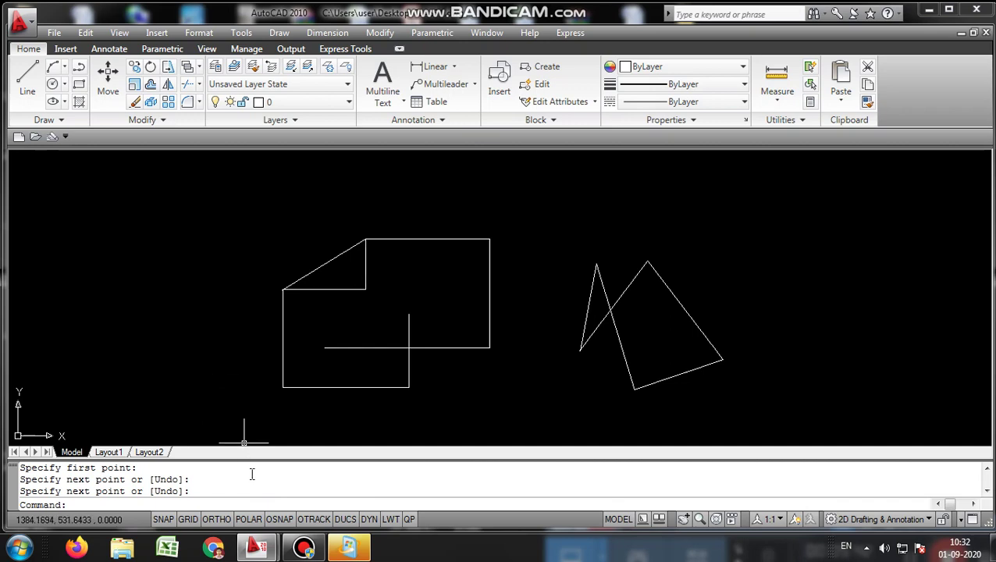
# Step: With OSNAP on, draw a line snapped between the two boxes' bottom-right corners and inspect it
pyautogui.click(277, 521)
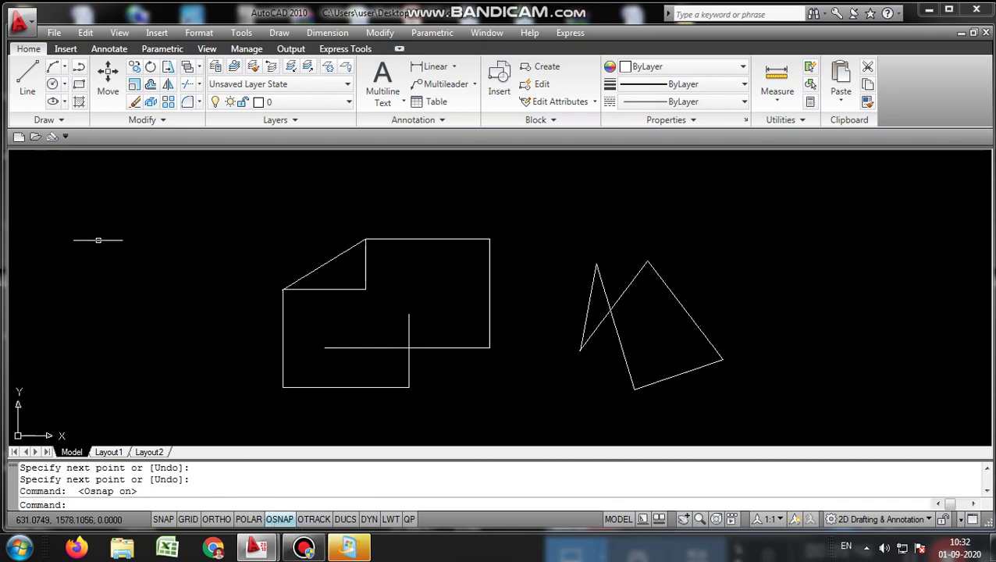
pyautogui.click(28, 78)
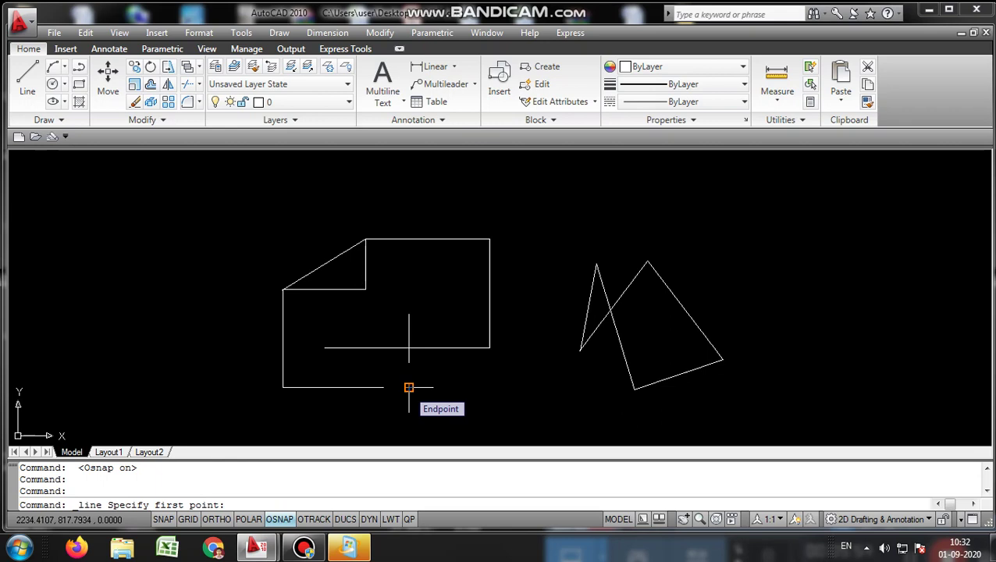
pyautogui.click(408, 387)
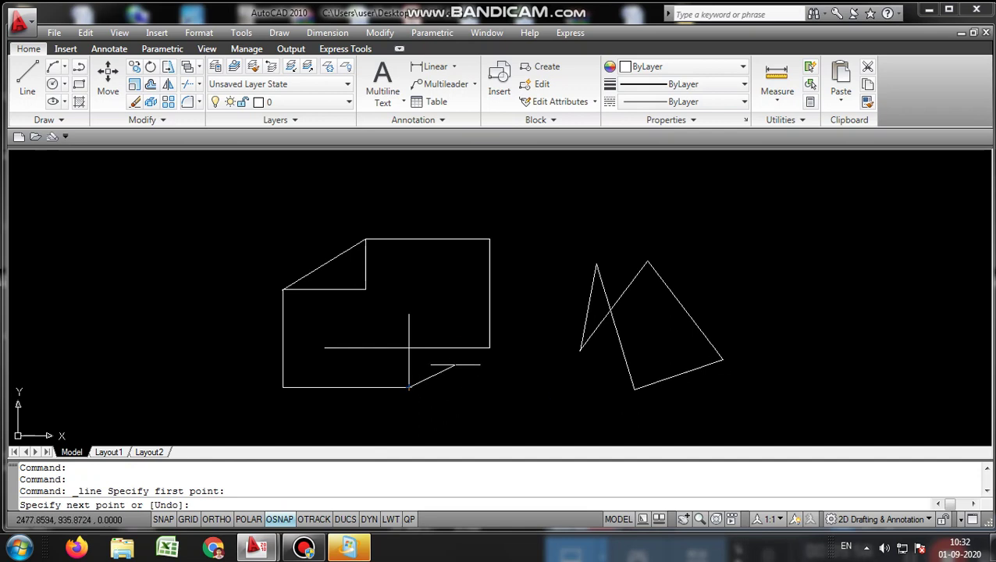
pyautogui.click(489, 348)
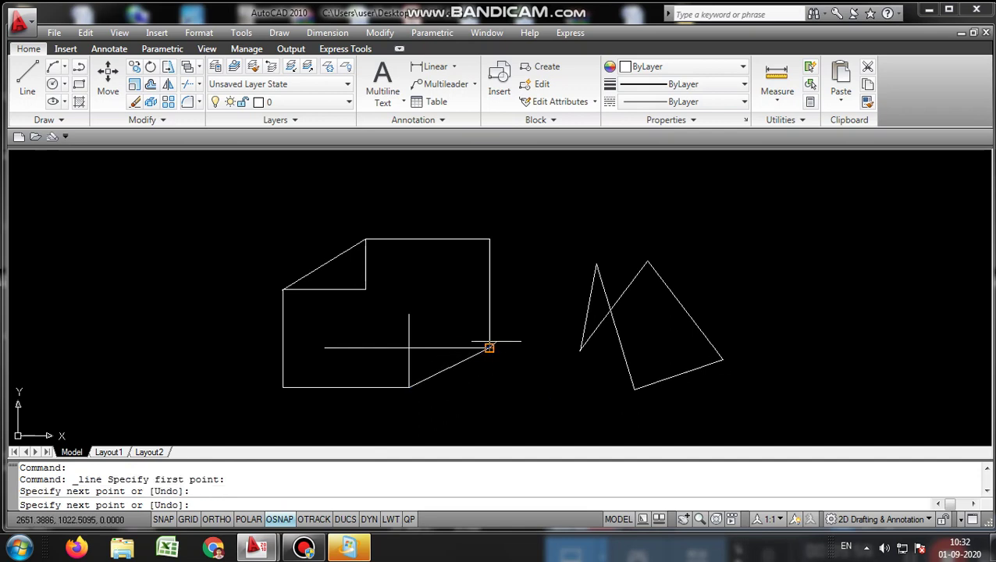
pyautogui.rightClick(546, 306)
pyautogui.click(582, 315)
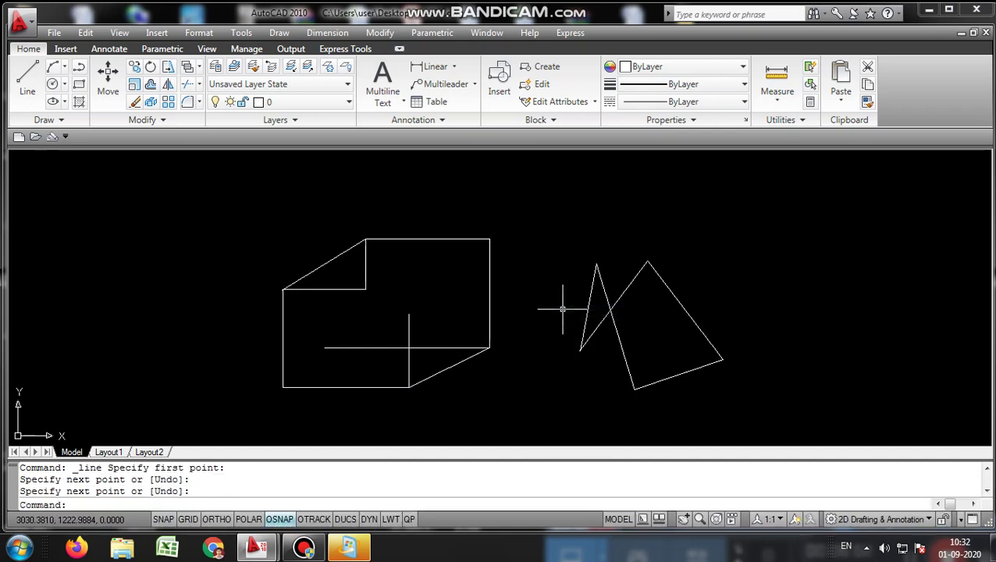
pyautogui.scroll(3, 534, 320)
pyautogui.moveTo(474, 333); pyautogui.dragTo(497, 263, button='middle')
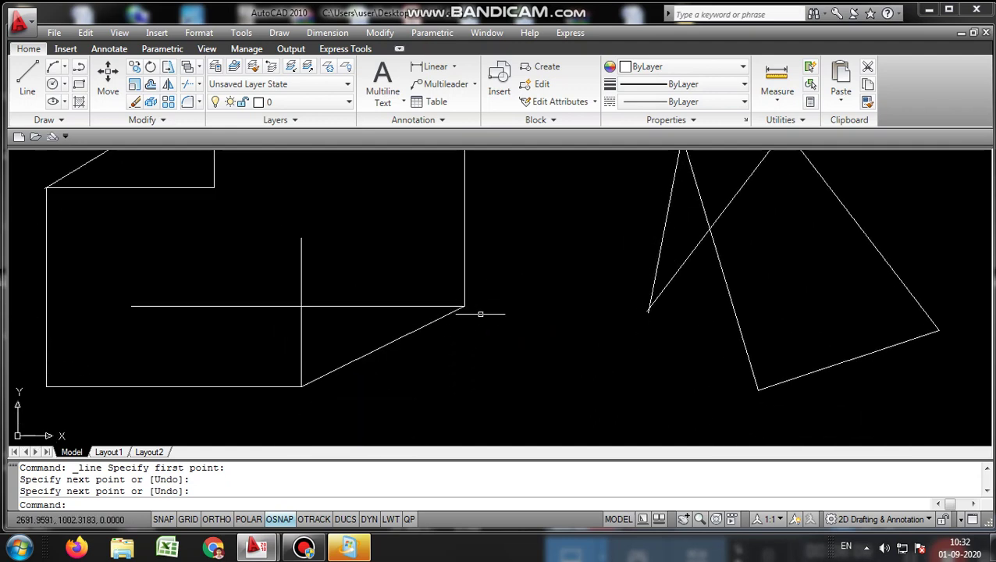
pyautogui.scroll(-2, 490, 313)
pyautogui.scroll(-4, 489, 311)
pyautogui.moveTo(489, 310)
pyautogui.mouseDown(button='middle')
pyautogui.moveTo(482, 341)
pyautogui.moveTo(547, 352)
pyautogui.mouseUp(button='middle')
pyautogui.scroll(3, 482, 341)
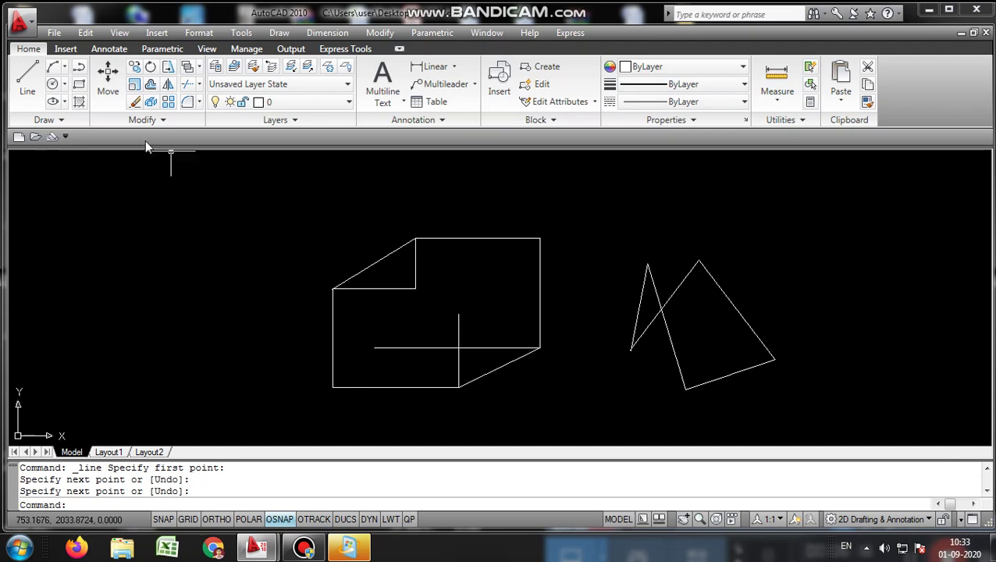
# Step: Draw a sloping line from the left edge's midpoint to a point on the figure's right edge
pyautogui.click(29, 84)
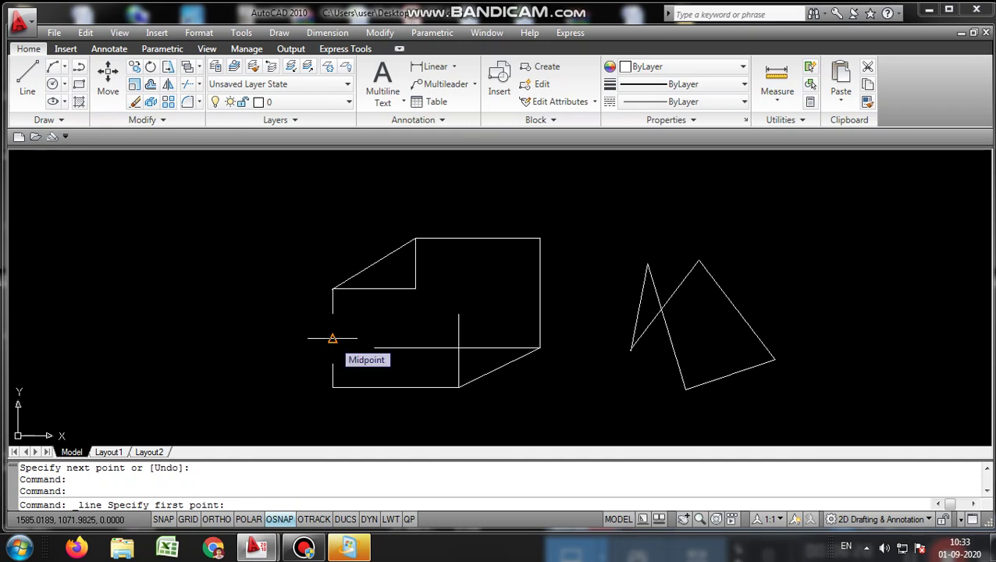
pyautogui.click(332, 338)
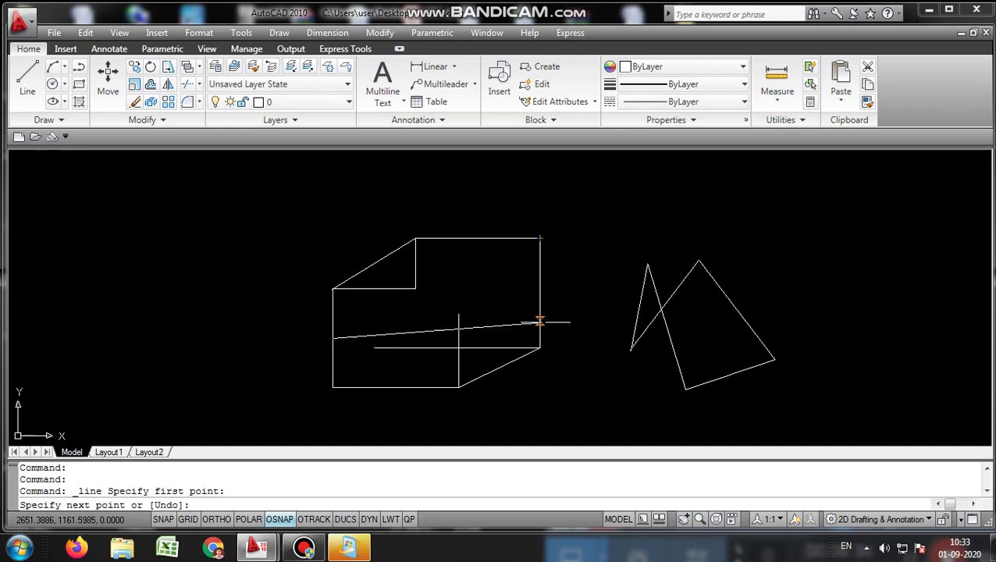
pyautogui.click(539, 294)
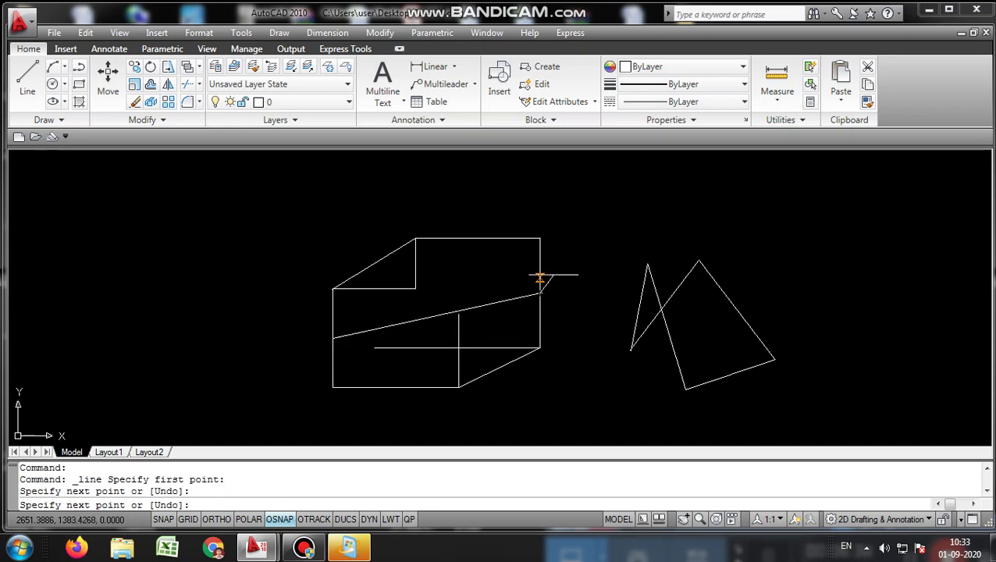
pyautogui.rightClick(578, 259)
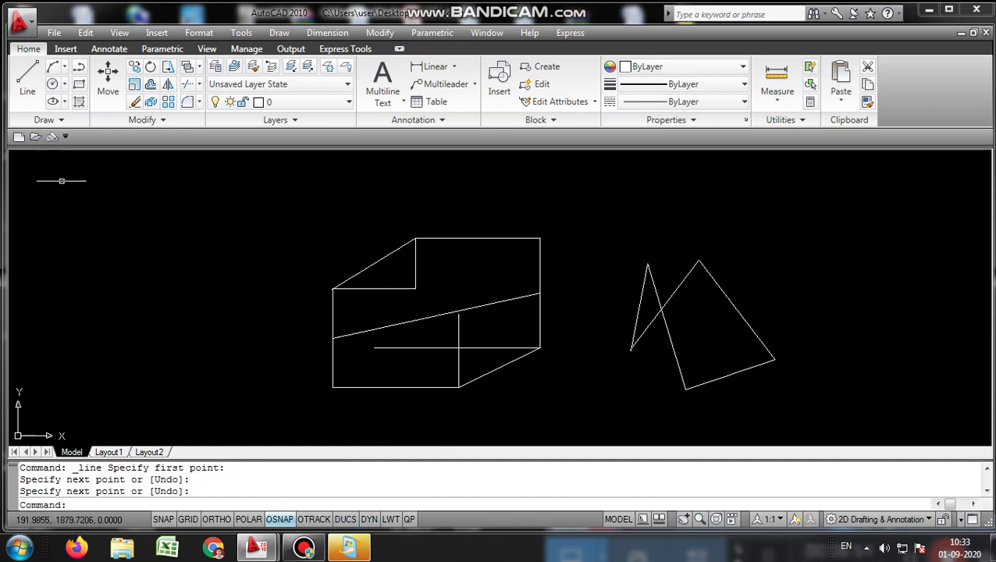
# Step: Add a short freestanding line rising up-right in the empty space above-left of the figure
pyautogui.click(27, 78)
pyautogui.click(231, 229)
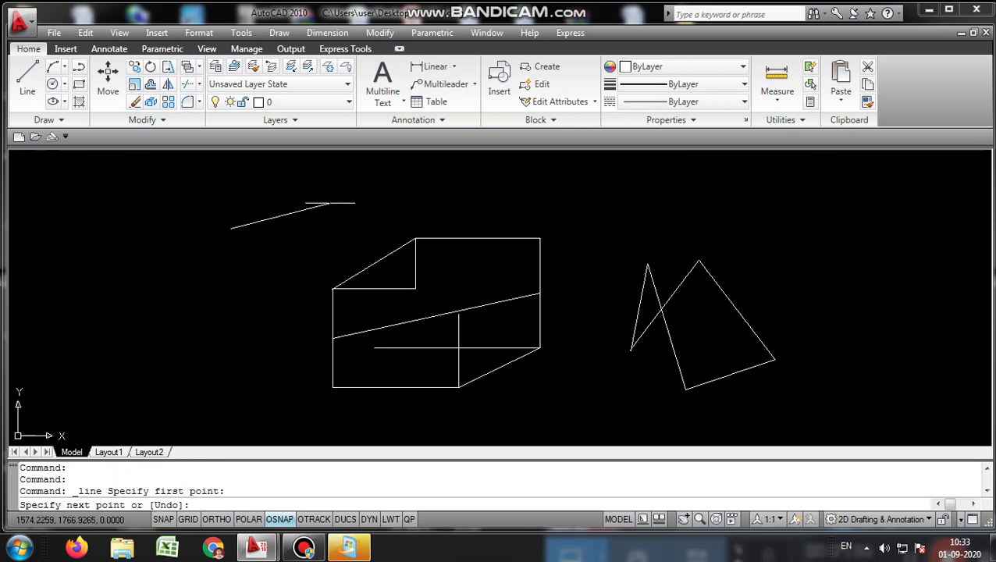
pyautogui.click(362, 193)
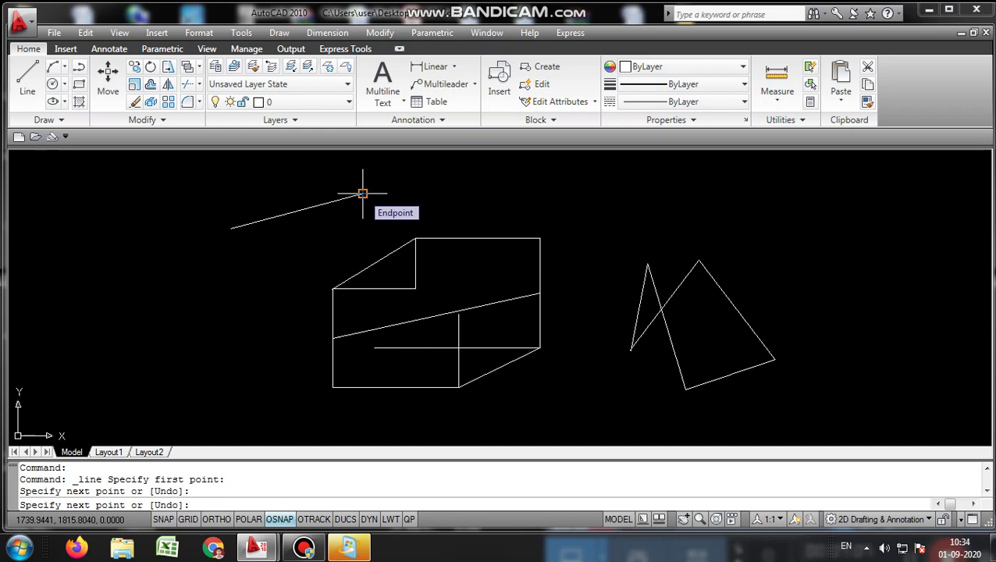
pyautogui.rightClick(362, 193)
pyautogui.click(386, 204)
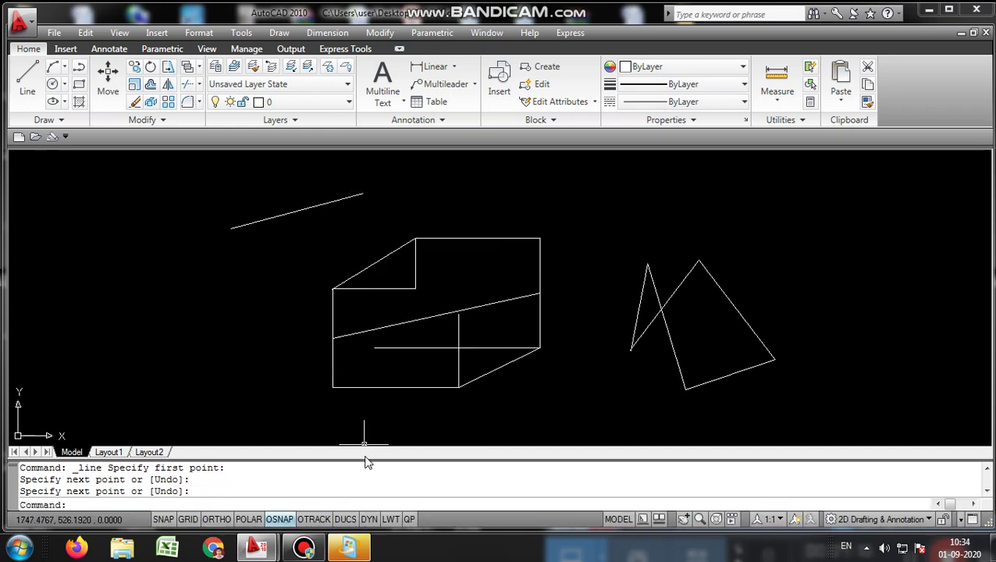
# Step: Turn on dynamic input and draw a sloping line left of the figure
pyautogui.click(369, 519)
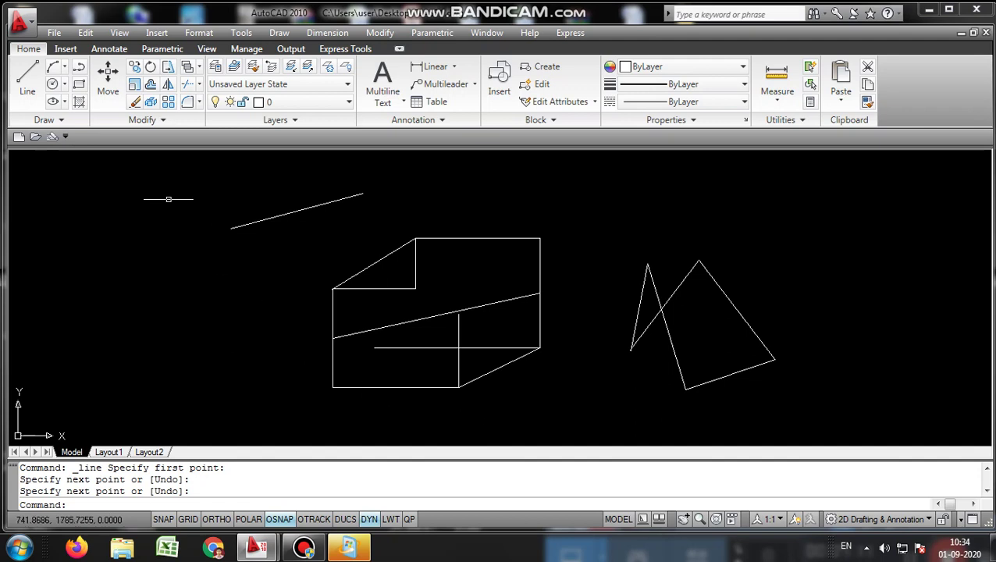
pyautogui.click(27, 78)
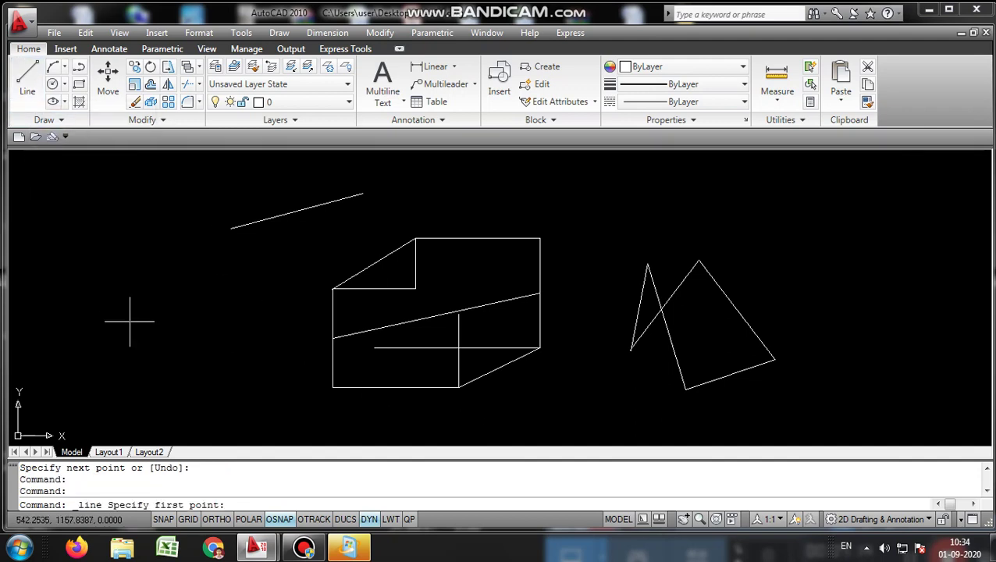
pyautogui.click(130, 320)
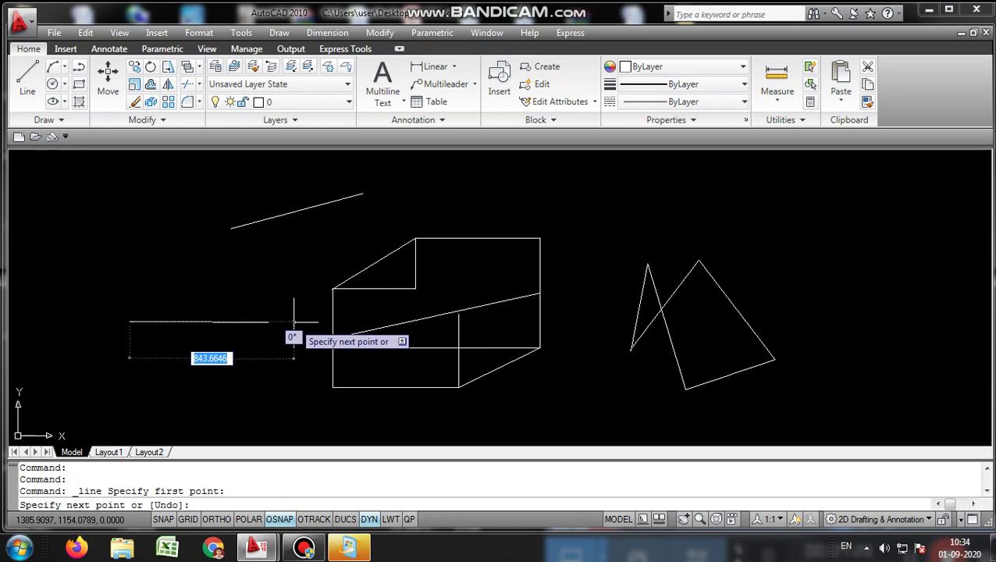
pyautogui.click(294, 282)
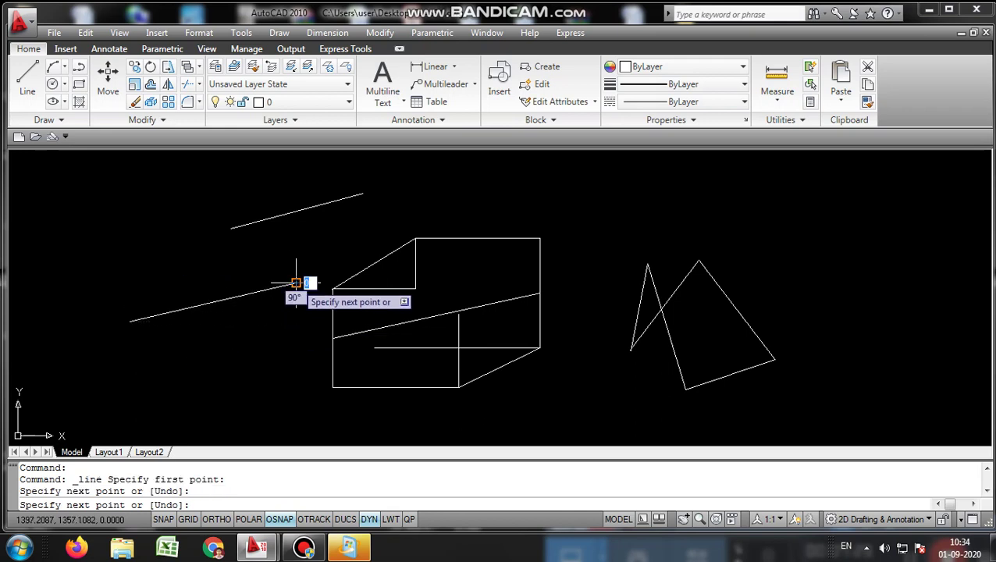
pyautogui.rightClick(298, 286)
pyautogui.click(329, 294)
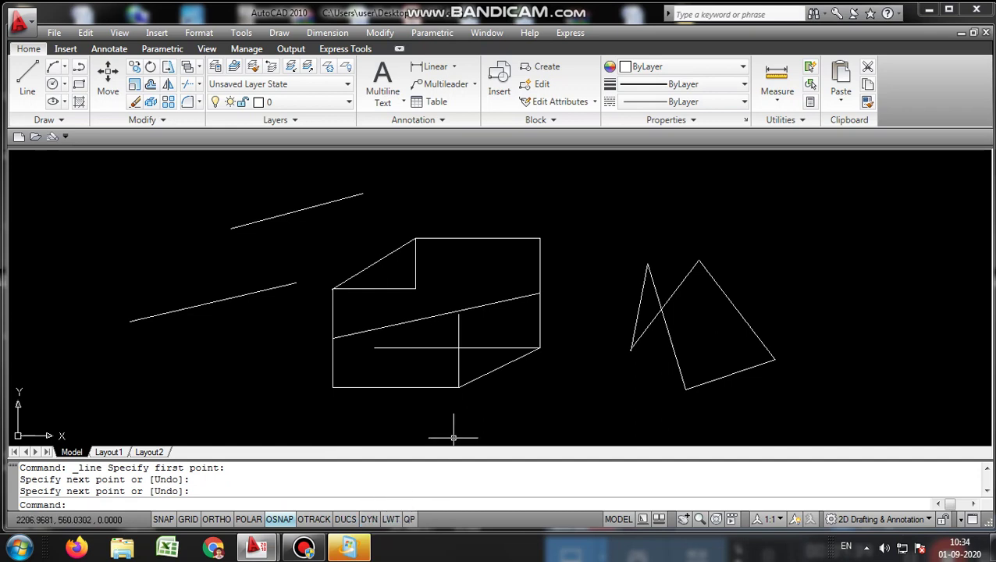
# Step: Draw a second sloping line up from the lower left, then turn object snap off
pyautogui.click(26, 79)
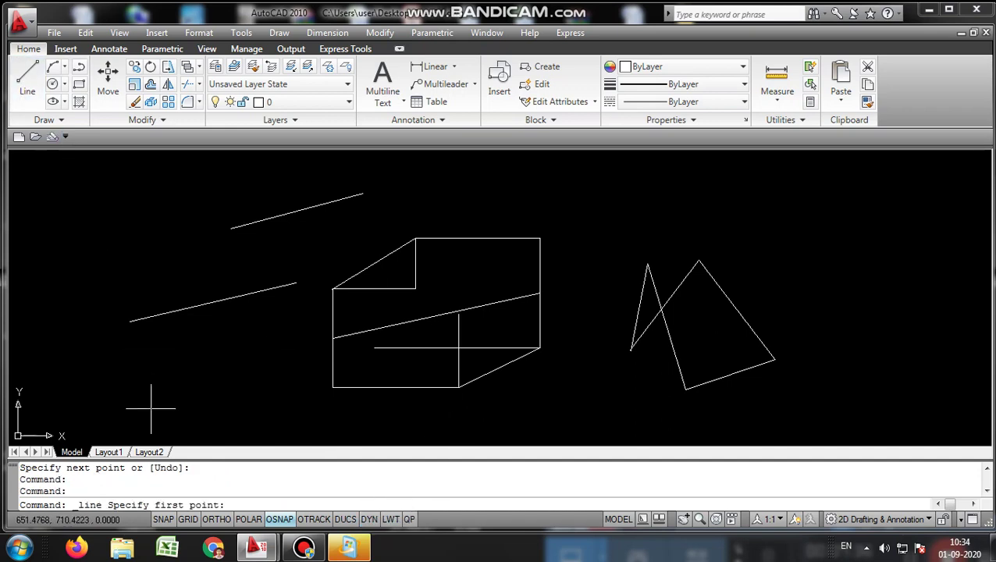
pyautogui.click(150, 395)
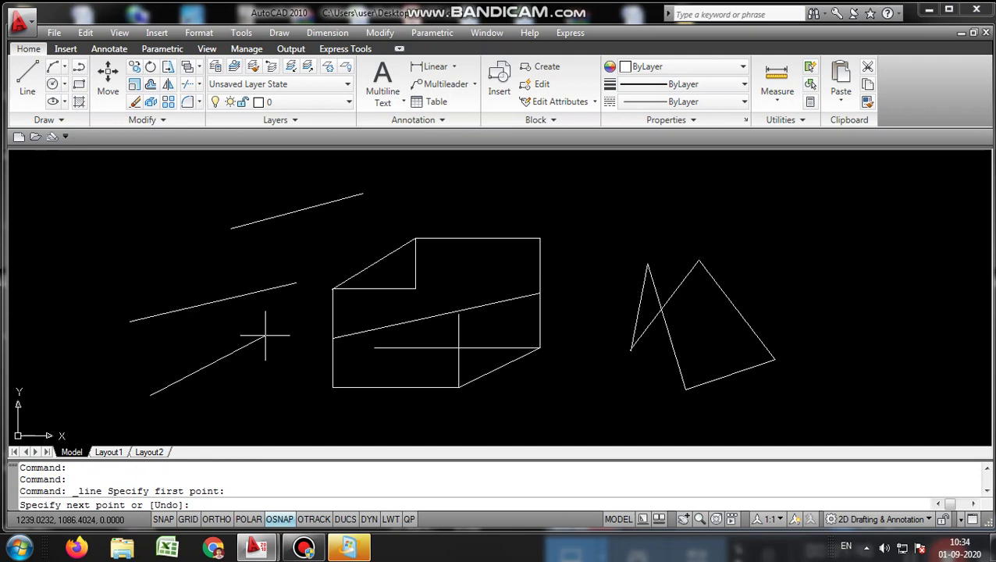
pyautogui.click(265, 335)
pyautogui.rightClick(269, 336)
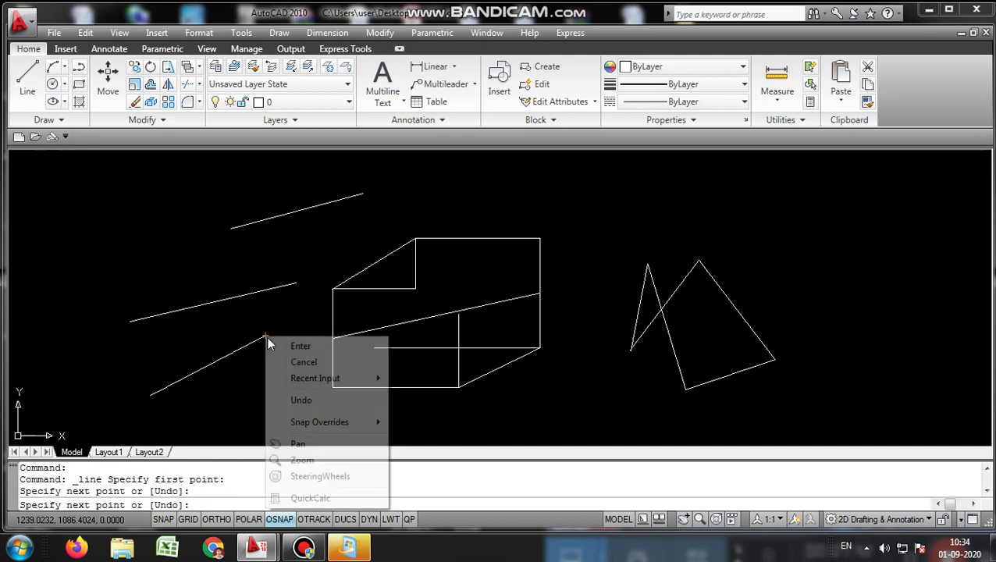
pyautogui.click(275, 346)
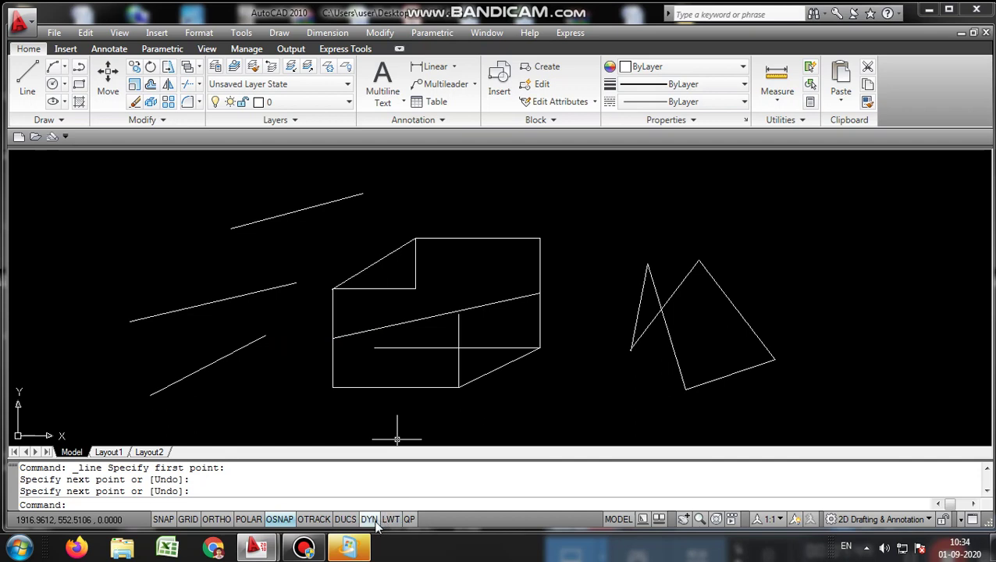
pyautogui.click(279, 519)
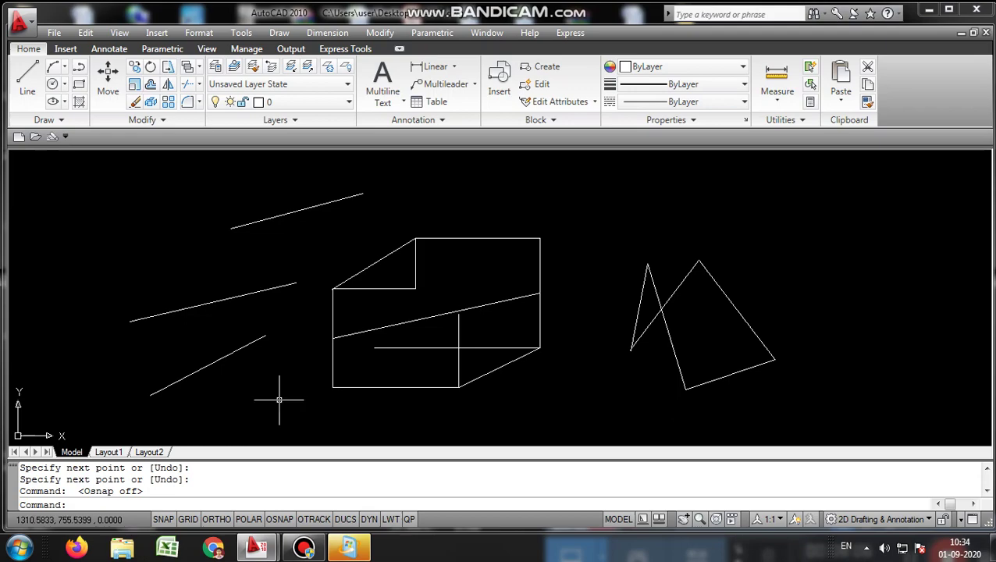
# Step: Postpone the Windows Update restart and bring the VIDEO.dwg drawing to the front in AutoCAD
pyautogui.click(933, 14)
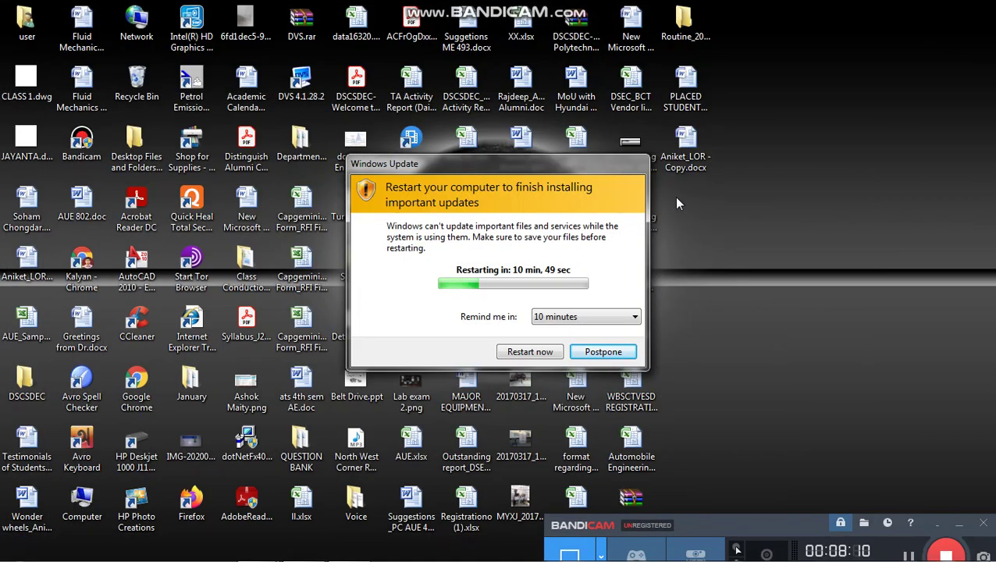
pyautogui.click(602, 352)
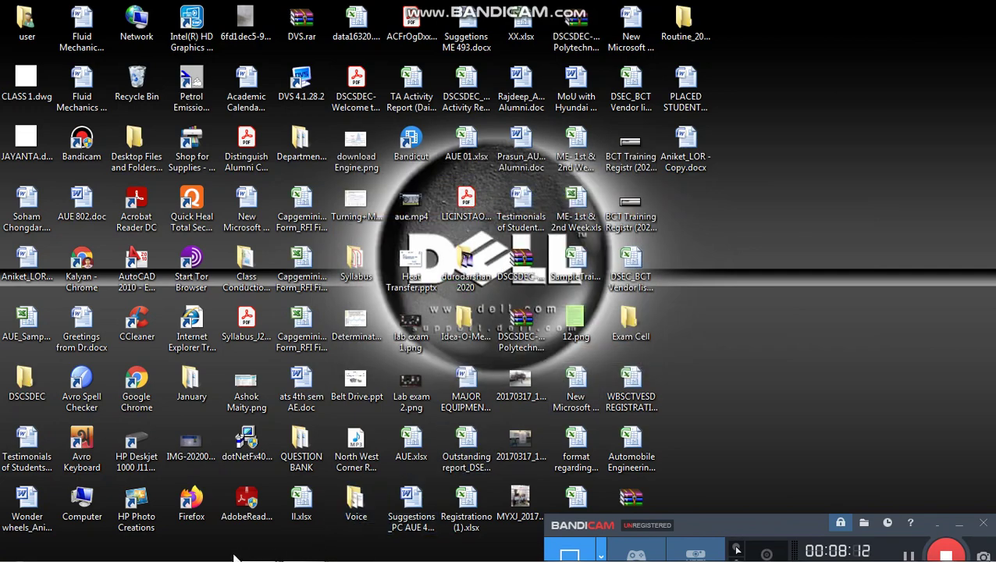
pyautogui.moveTo(255, 547)
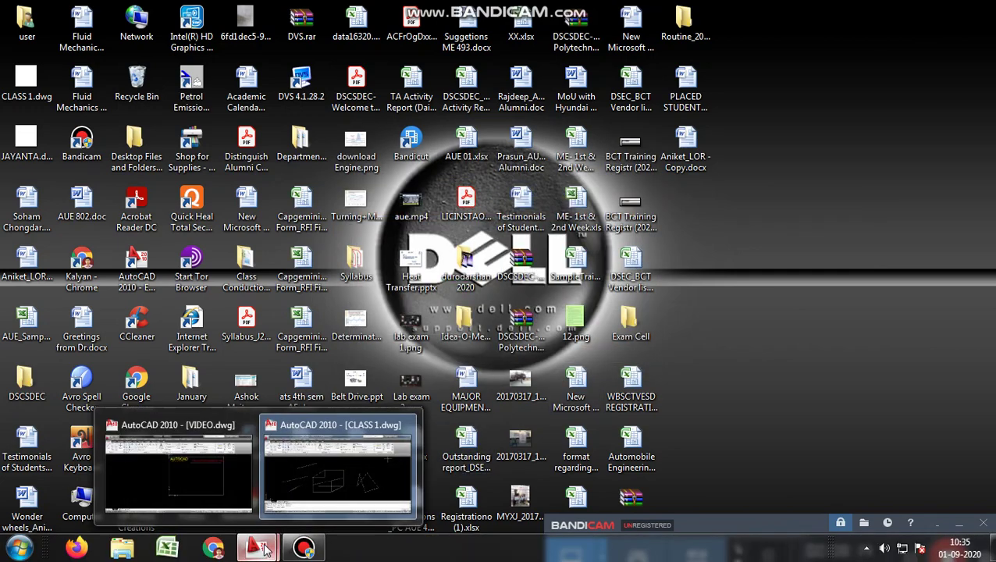
pyautogui.click(277, 463)
pyautogui.click(178, 468)
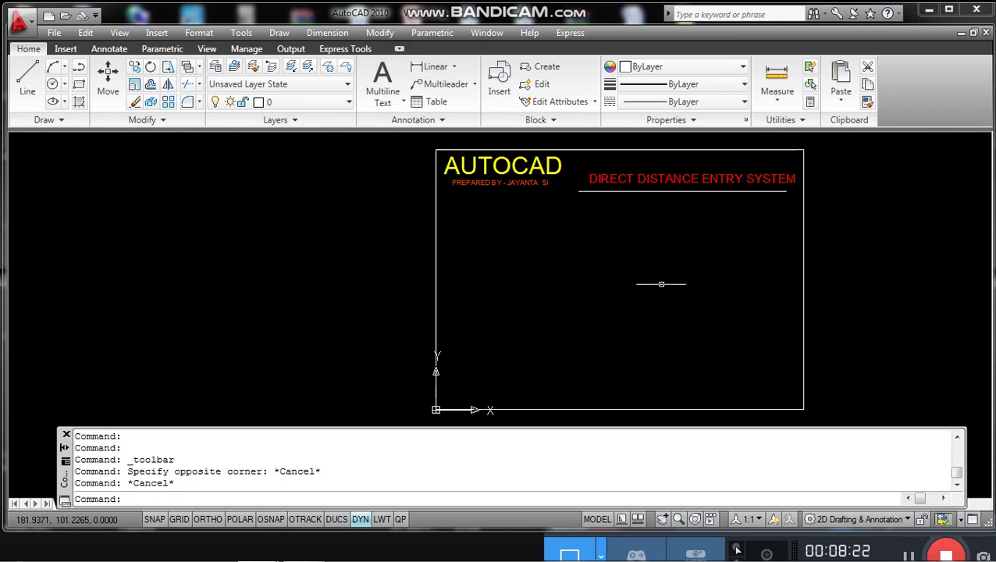
# Step: Draw a sloping line inside the DIRECT DISTANCE ENTRY SYSTEM frame, then switch ORTHO on
pyautogui.click(35, 83)
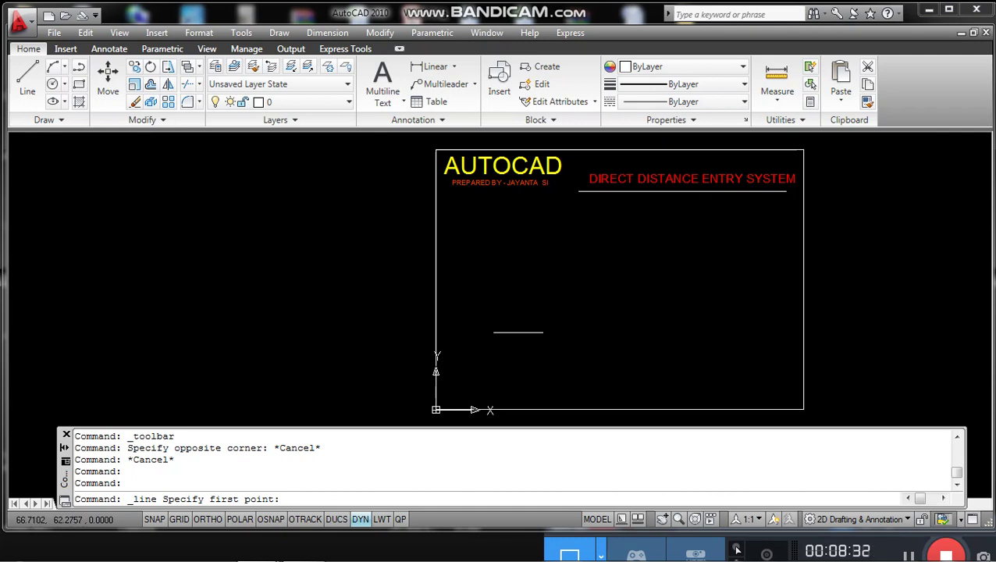
pyautogui.click(519, 318)
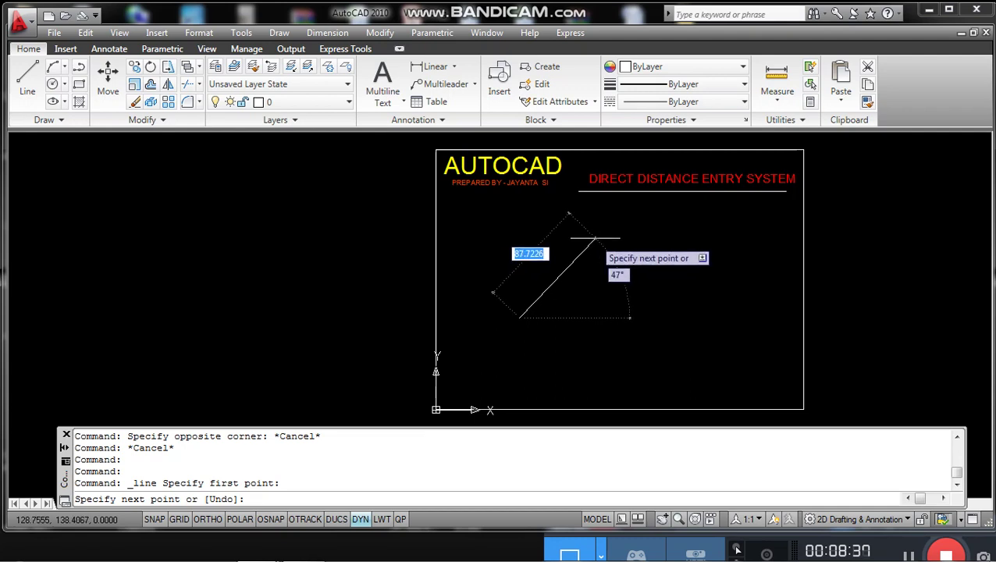
pyautogui.click(598, 234)
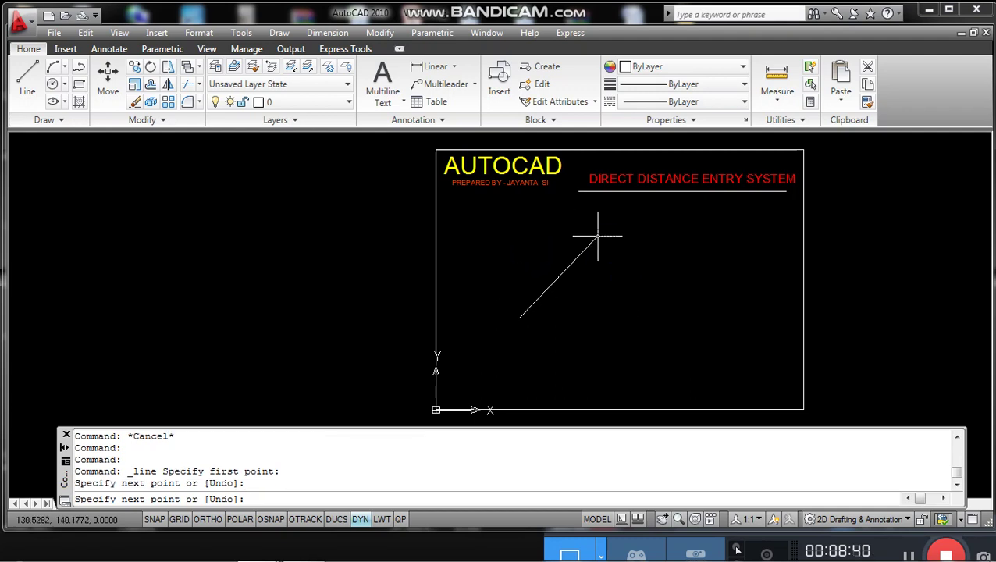
pyautogui.rightClick(592, 266)
pyautogui.click(627, 275)
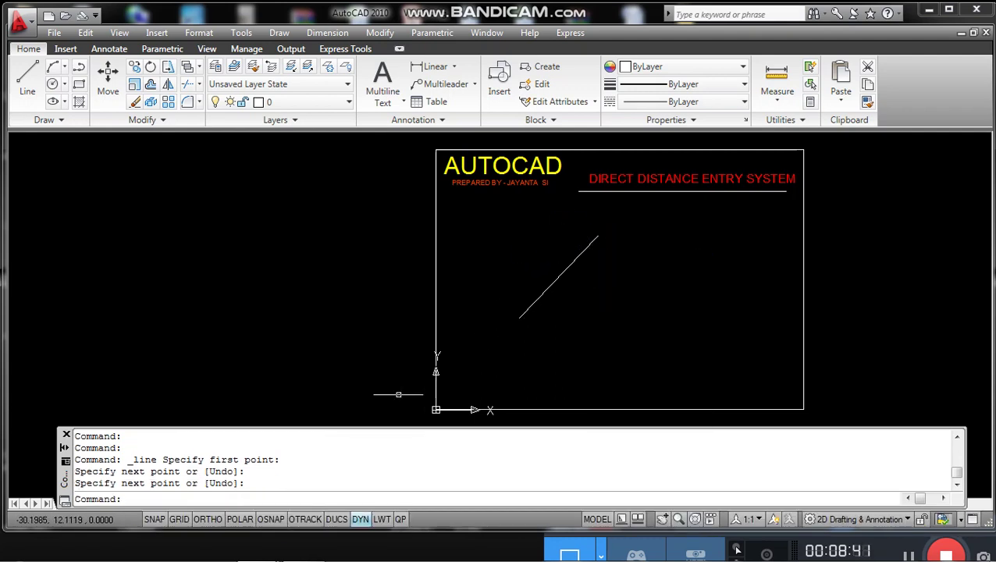
pyautogui.click(209, 522)
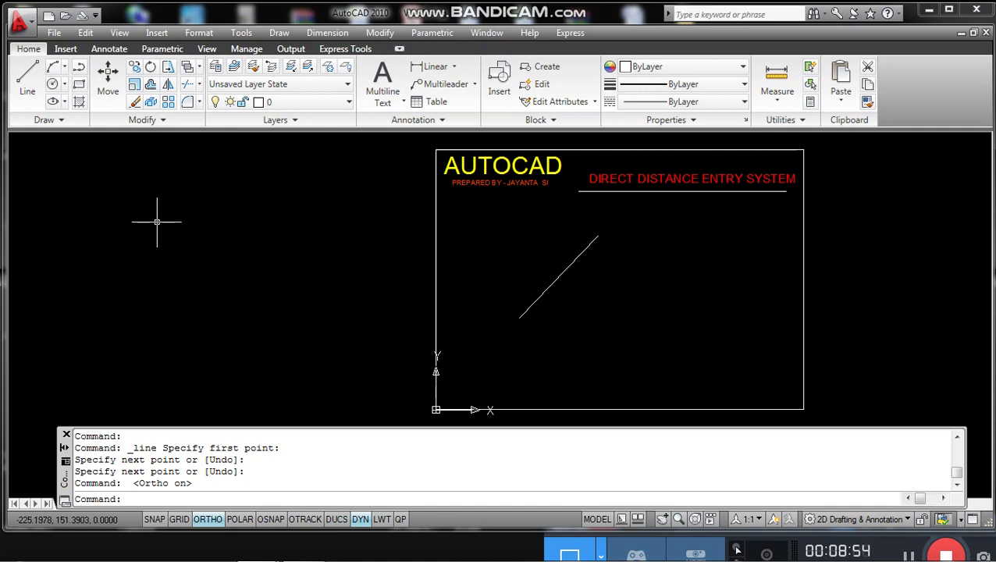
# Step: Draw a 50-unit horizontal line below the diagonal using direct distance entry
pyautogui.click(37, 87)
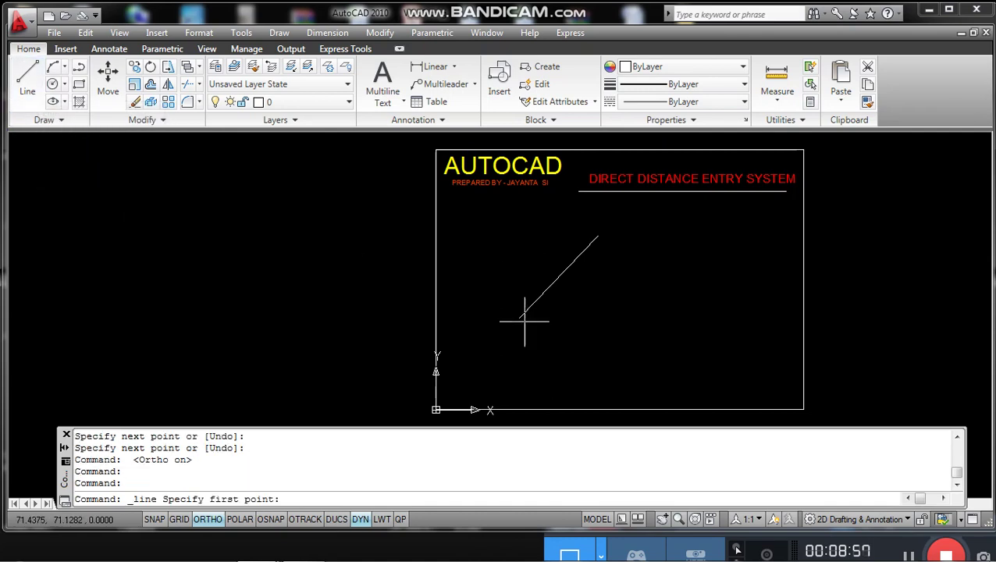
pyautogui.click(502, 370)
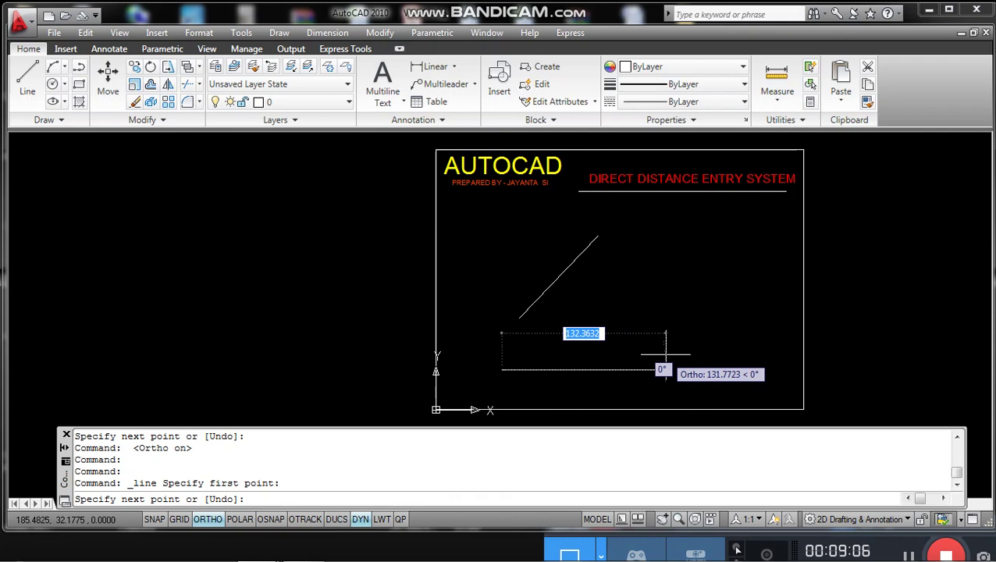
pyautogui.write('50')
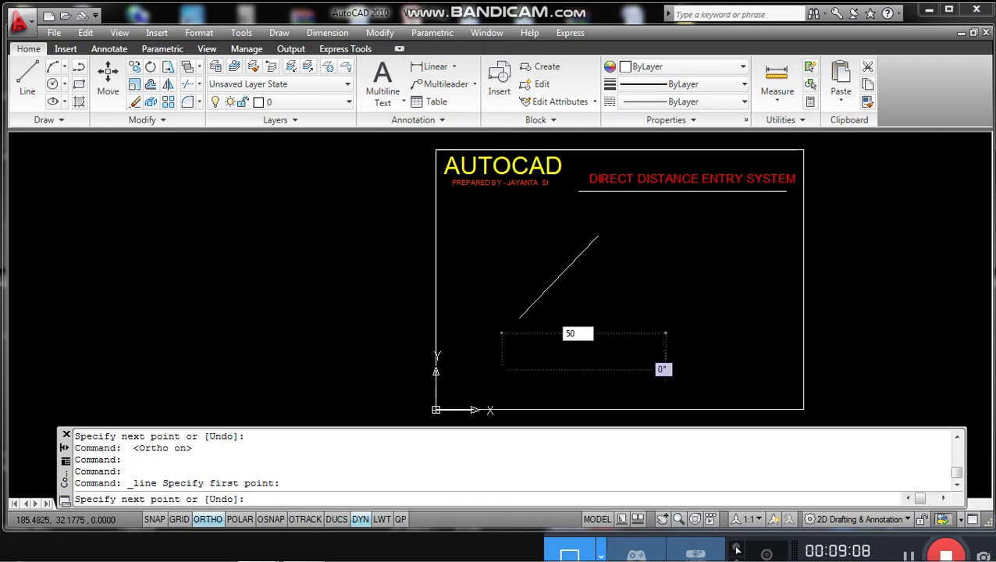
pyautogui.press('Return')
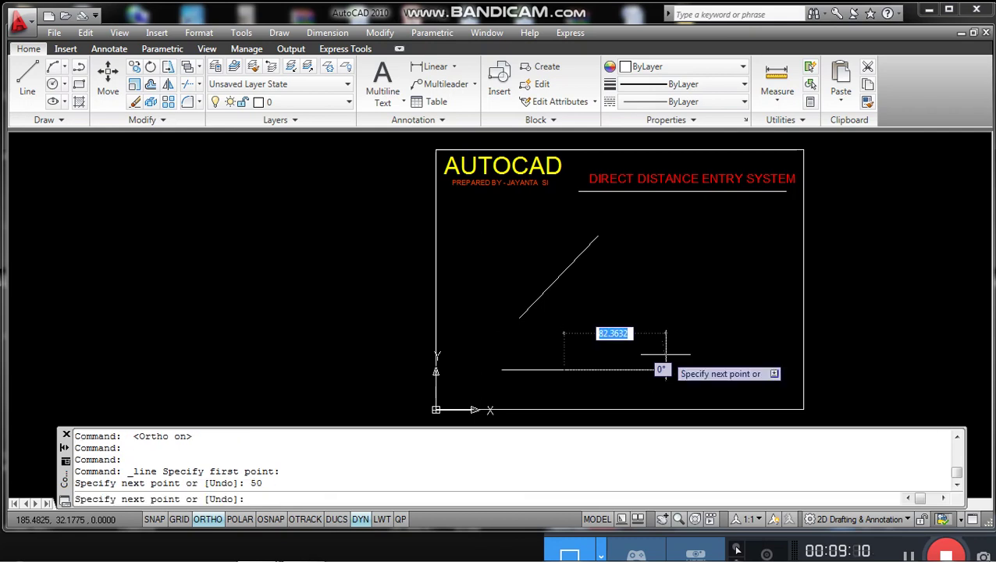
pyautogui.rightClick(692, 323)
pyautogui.click(706, 334)
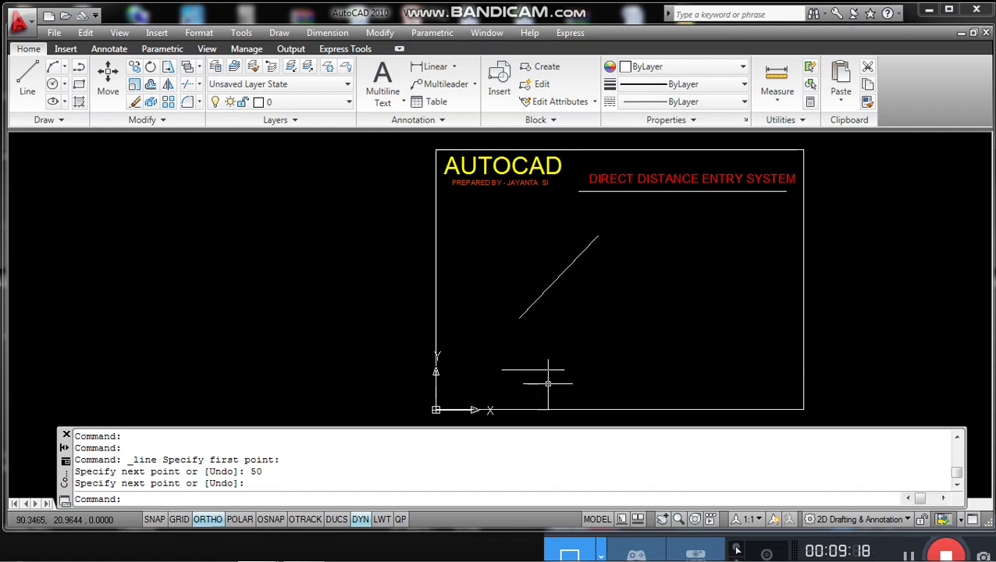
# Step: Draw a 100-unit vertical line near the frame's right side, then switch ORTHO off
pyautogui.click(29, 76)
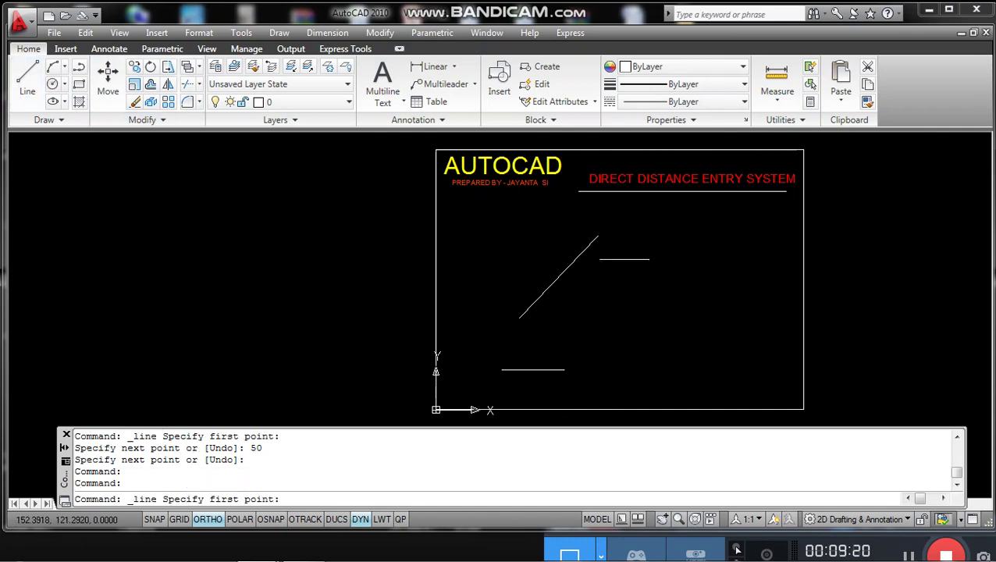
pyautogui.click(666, 363)
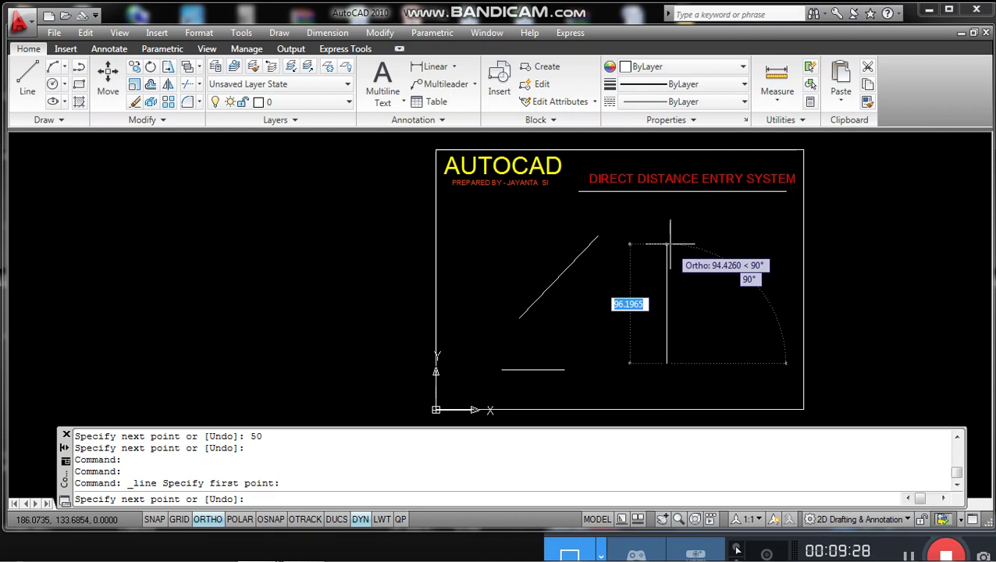
pyautogui.write('100')
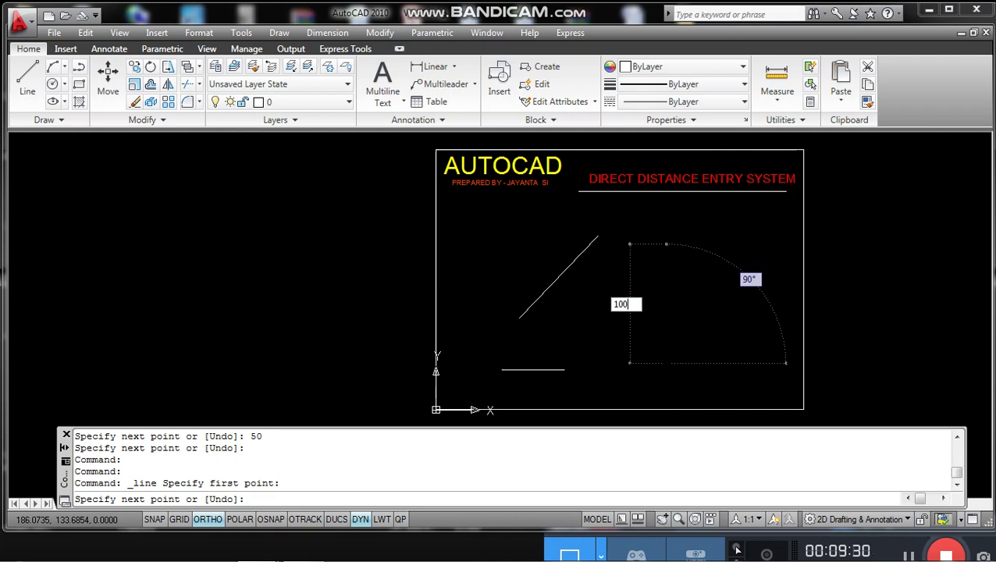
pyautogui.press('Return')
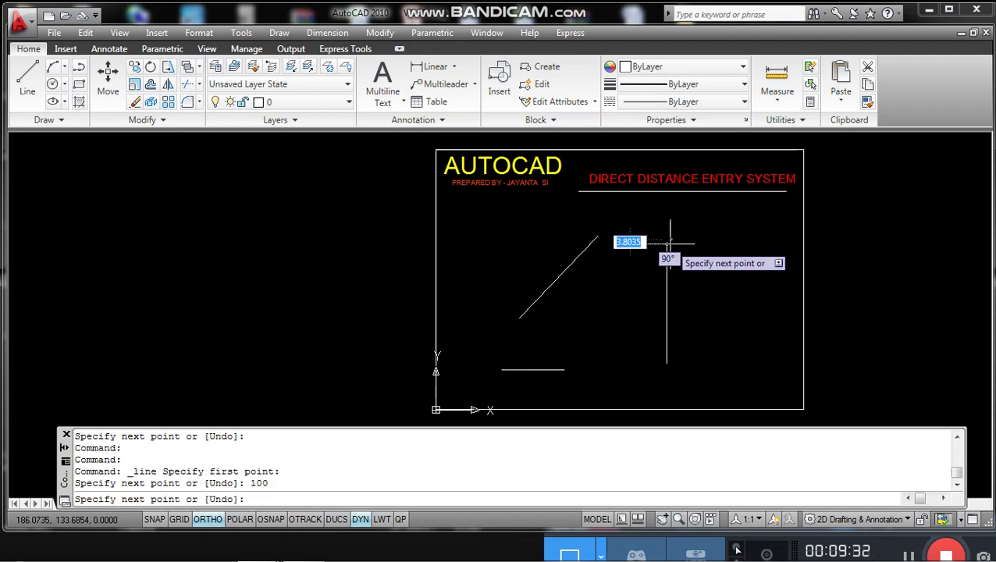
pyautogui.rightClick(668, 244)
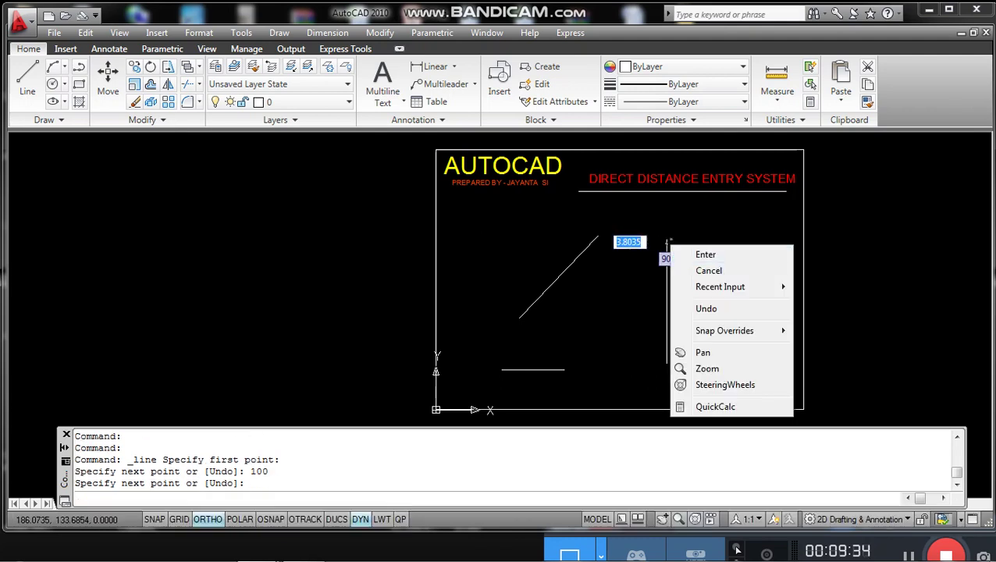
pyautogui.click(691, 241)
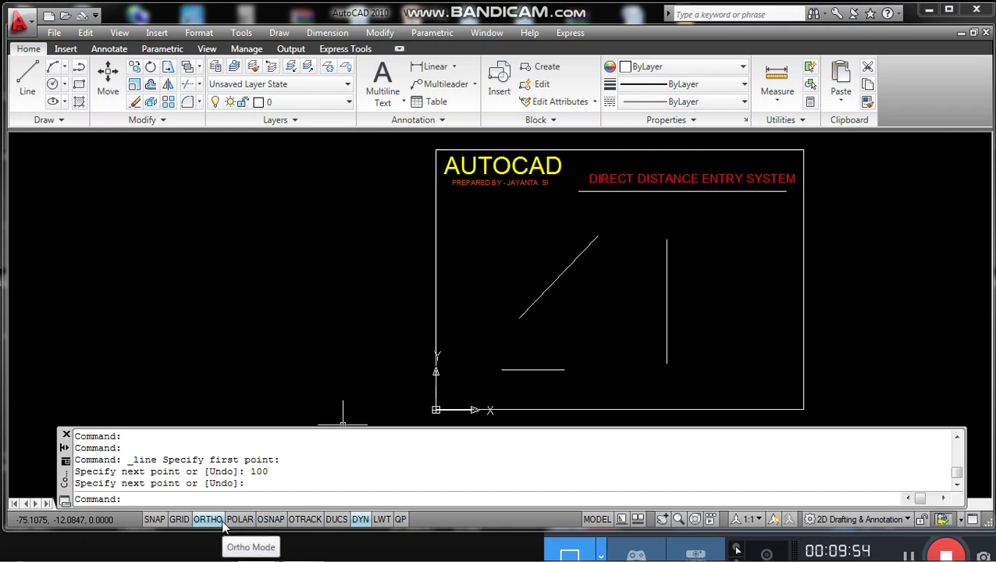
pyautogui.click(209, 519)
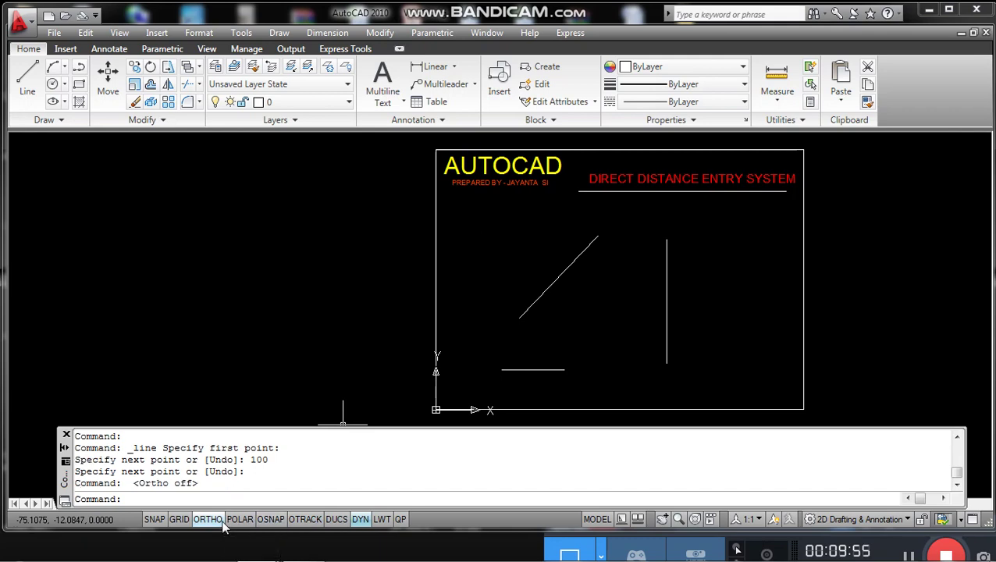
pyautogui.click(28, 85)
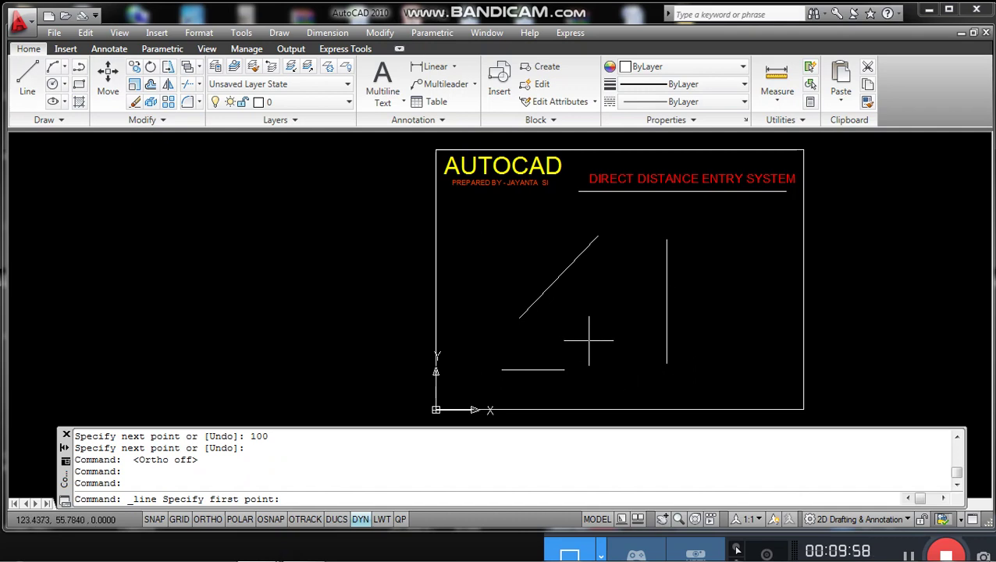
# Step: Select the white circle carrying the ⌀53.79 diameter dimension
pyautogui.click(917, 550)
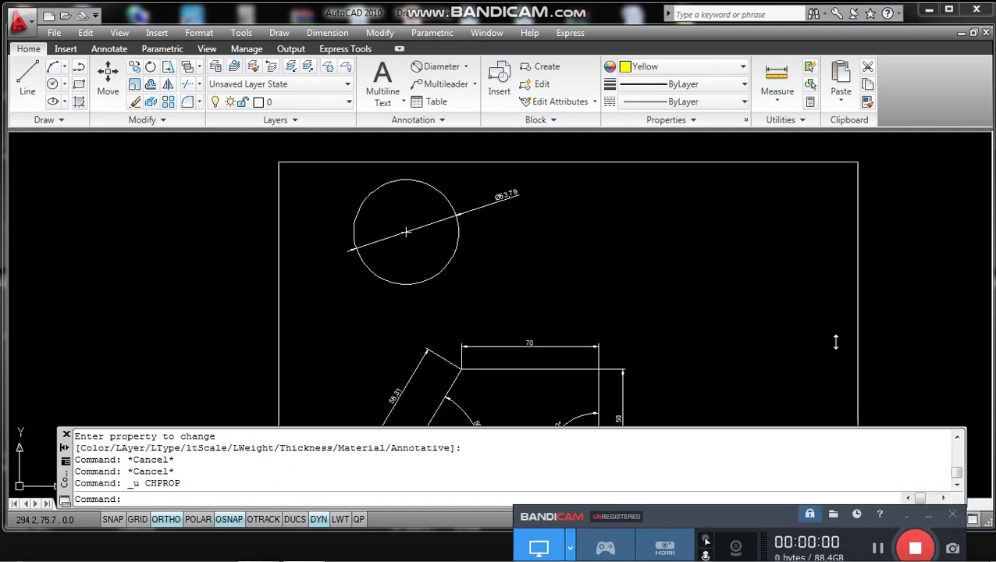
pyautogui.moveTo(741, 511); pyautogui.dragTo(747, 529)
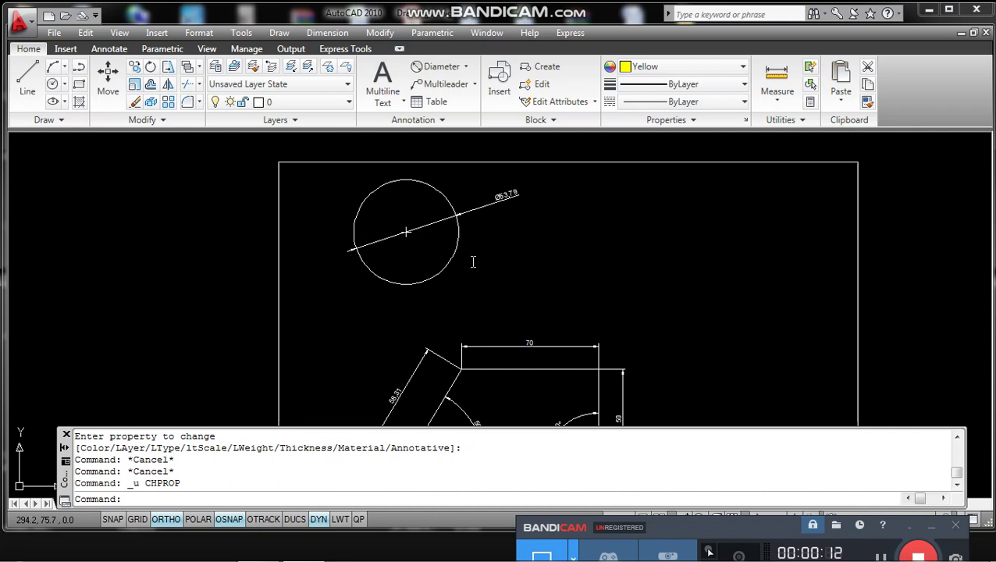
pyautogui.click(447, 266)
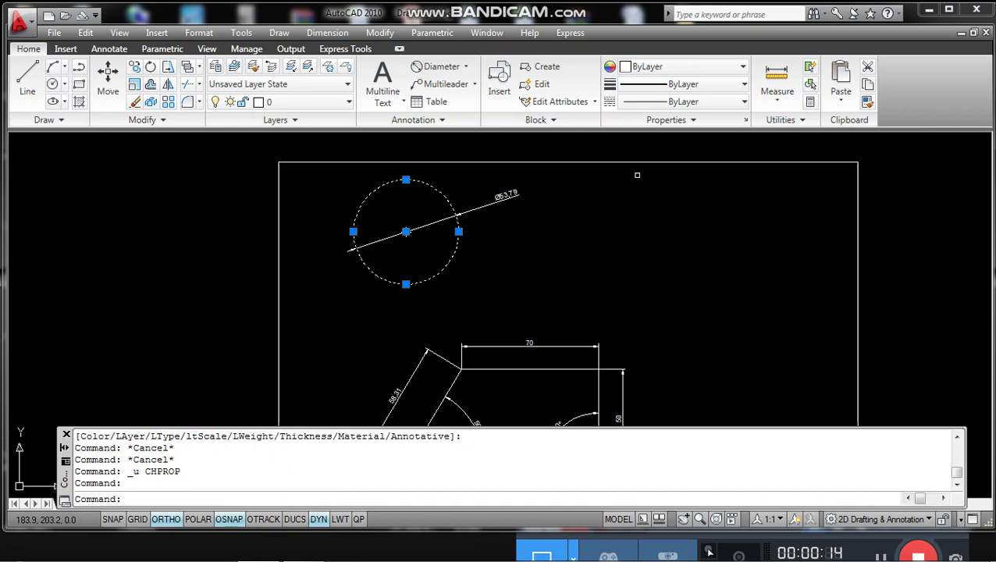
# Step: Change the ⌀53.79 circle's colour to Cyan, leaving its dimension white
pyautogui.click(703, 74)
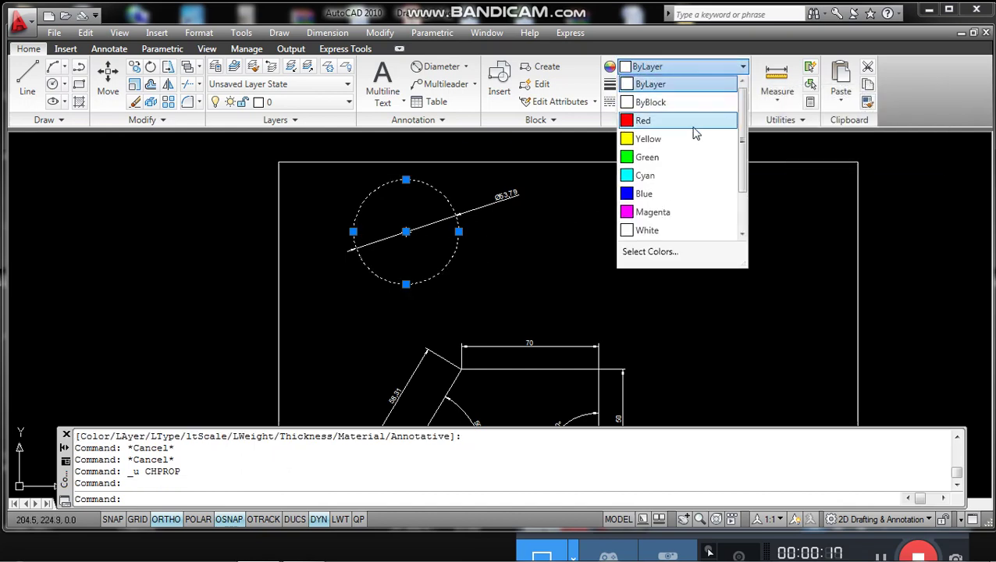
pyautogui.click(680, 176)
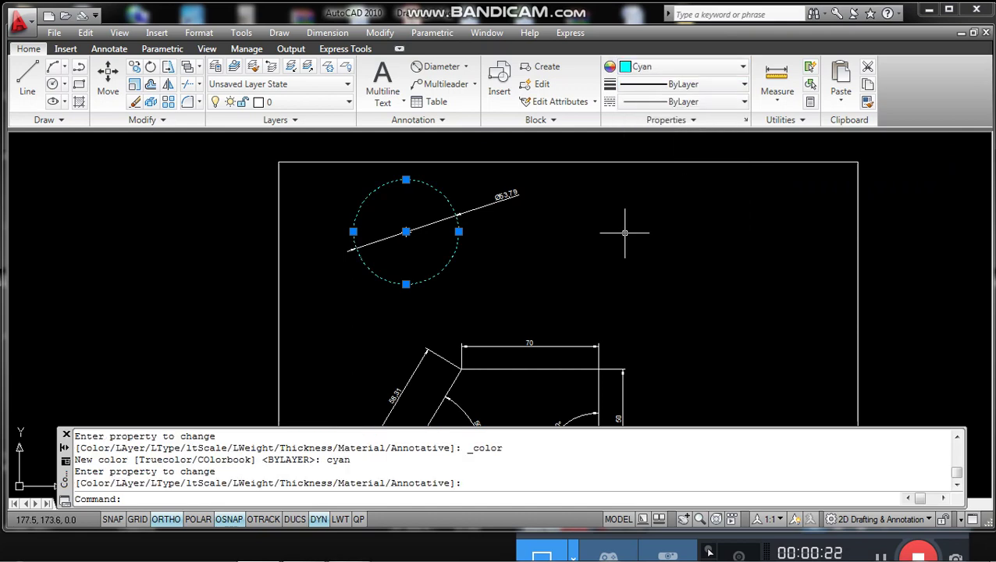
pyautogui.press('Return')
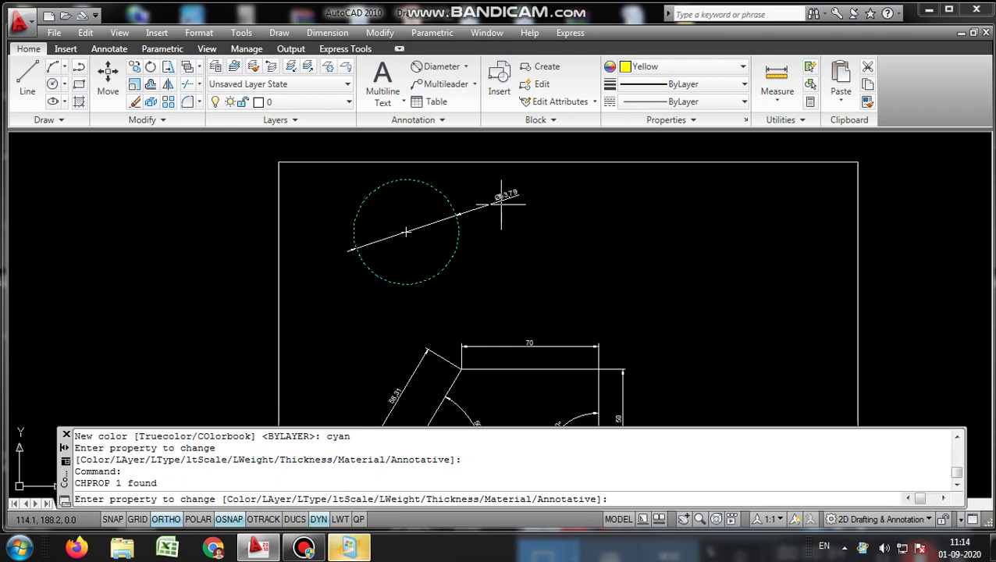
pyautogui.press('Escape')
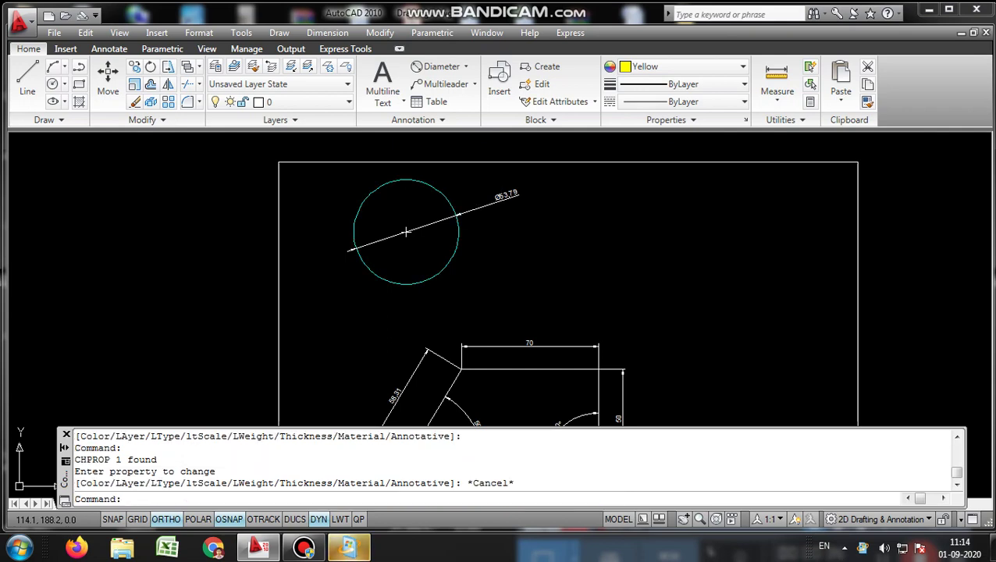
# Step: Make the circle's ⌀53.79 diameter dimension red
pyautogui.click(496, 195)
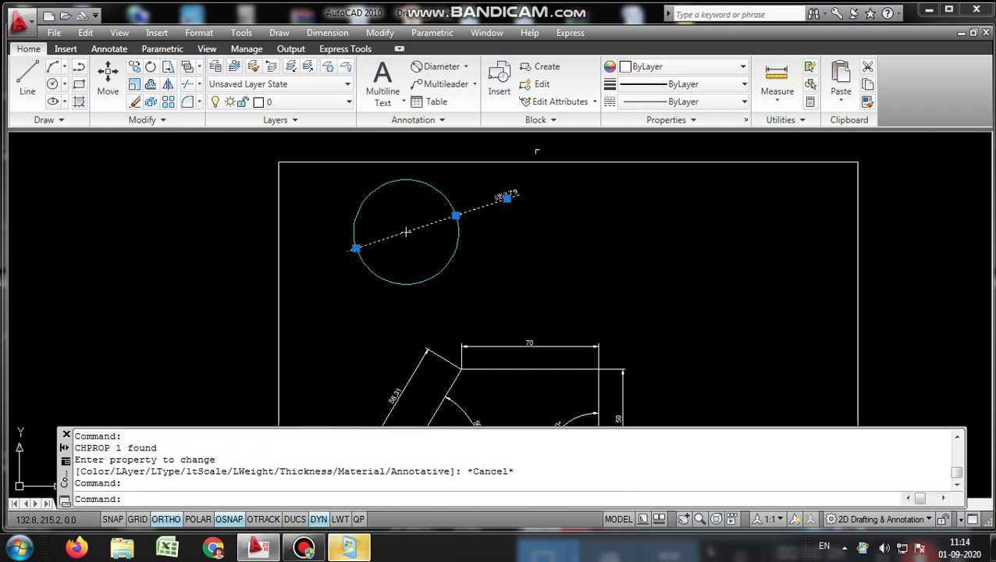
pyautogui.click(669, 67)
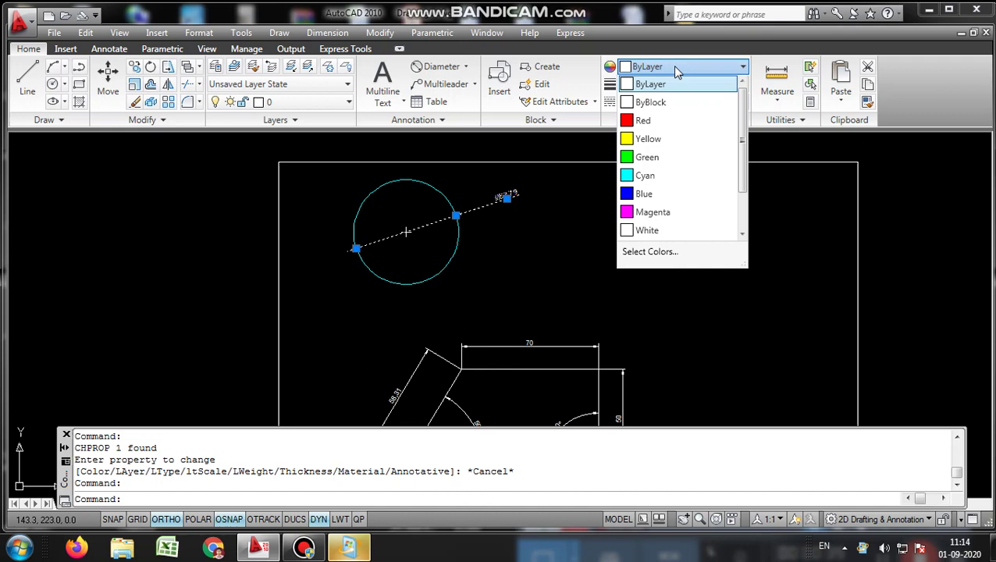
pyautogui.click(668, 123)
pyautogui.press('Escape')
pyautogui.press('Escape')
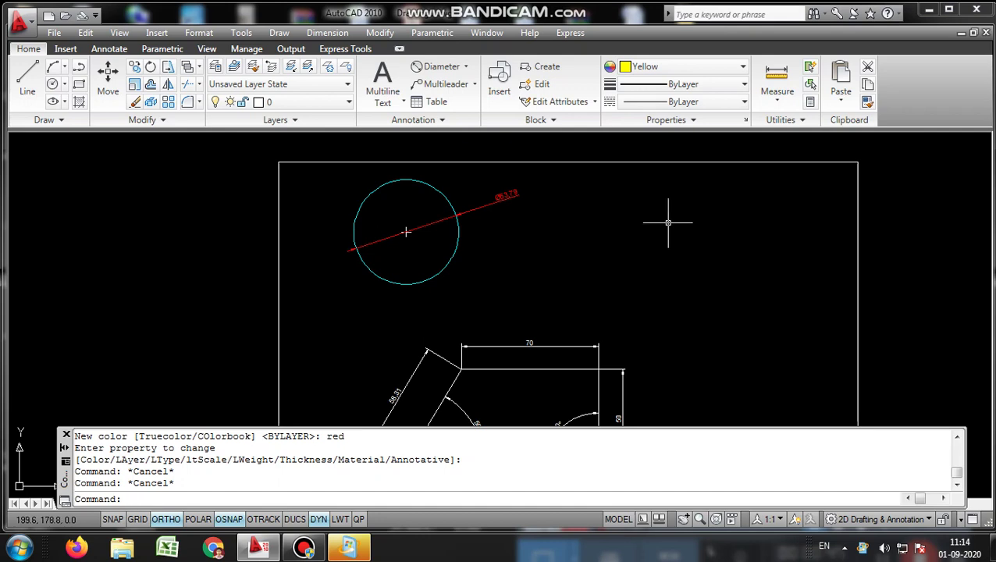
# Step: Set the current colour for new objects to index colour 80 (green)
pyautogui.click(706, 69)
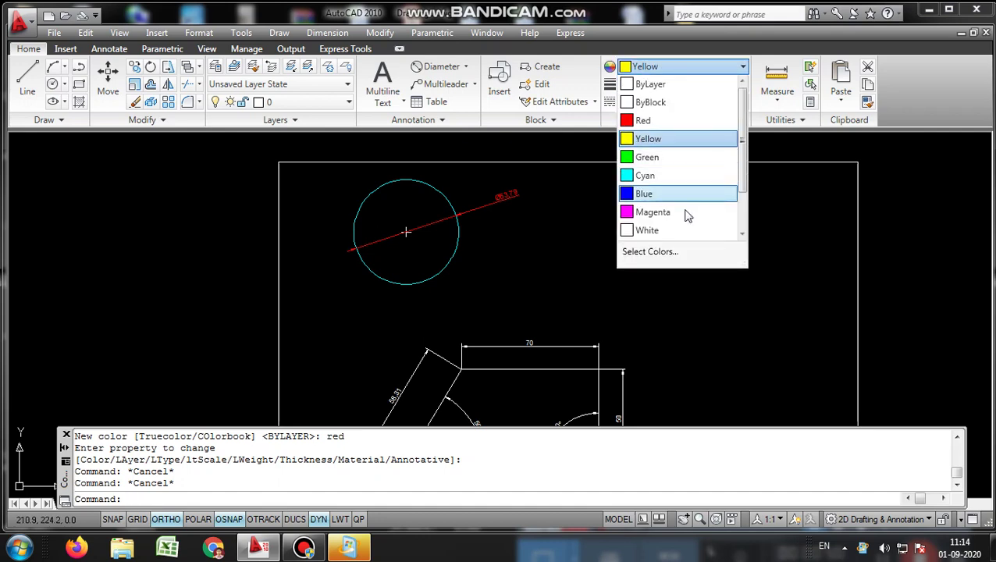
pyautogui.scroll(-1, 685, 222)
pyautogui.click(673, 252)
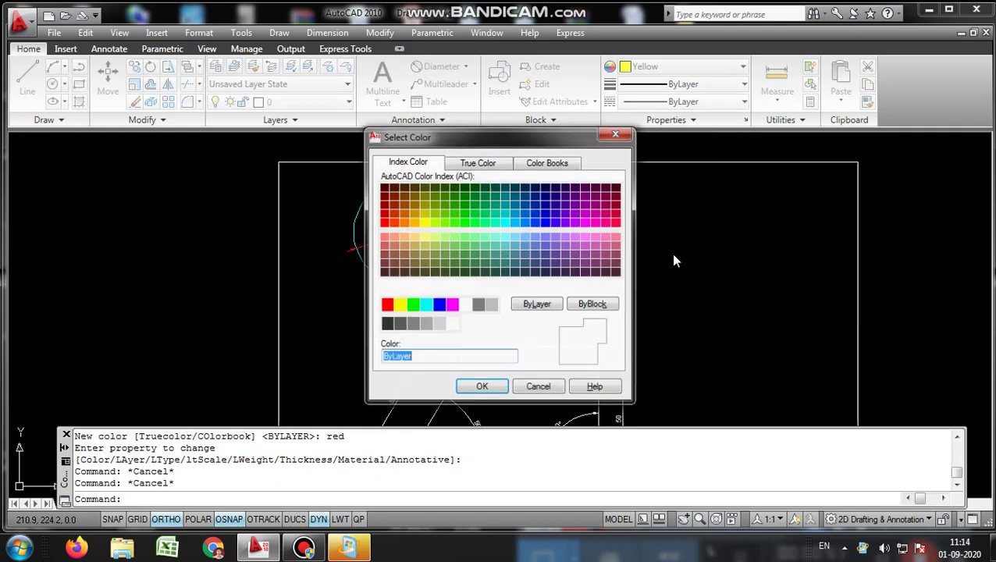
pyautogui.click(458, 225)
pyautogui.click(482, 387)
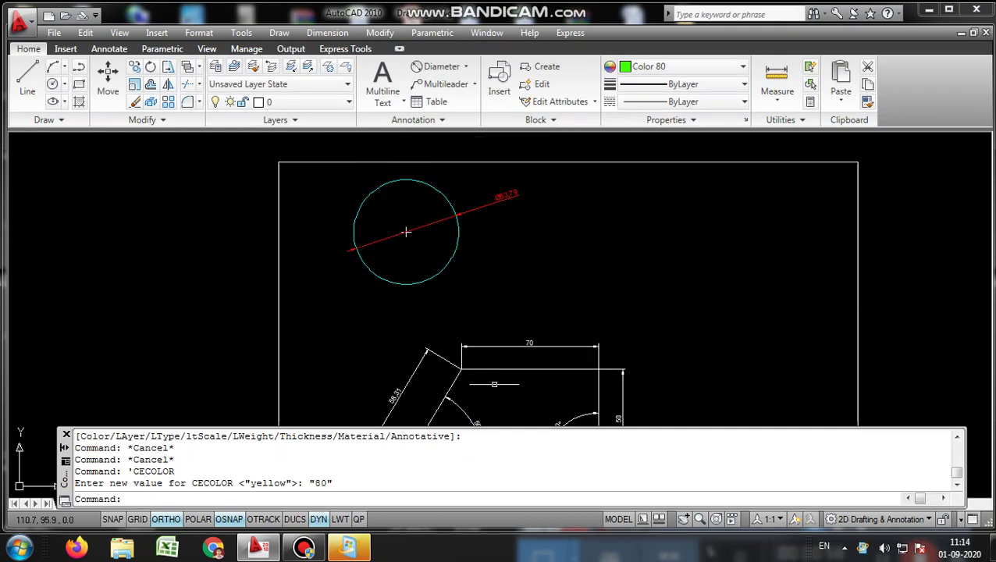
# Step: Recolour the trapezoid with its 70, 50 and 100 dimensions to index colour 92
pyautogui.moveTo(561, 357); pyautogui.dragTo(569, 260, button='middle')
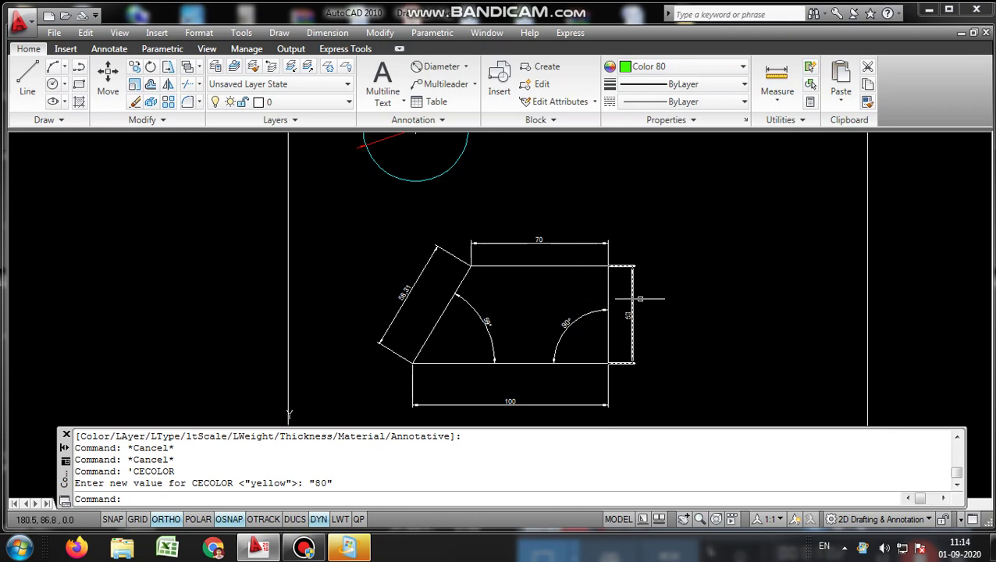
pyautogui.click(664, 408)
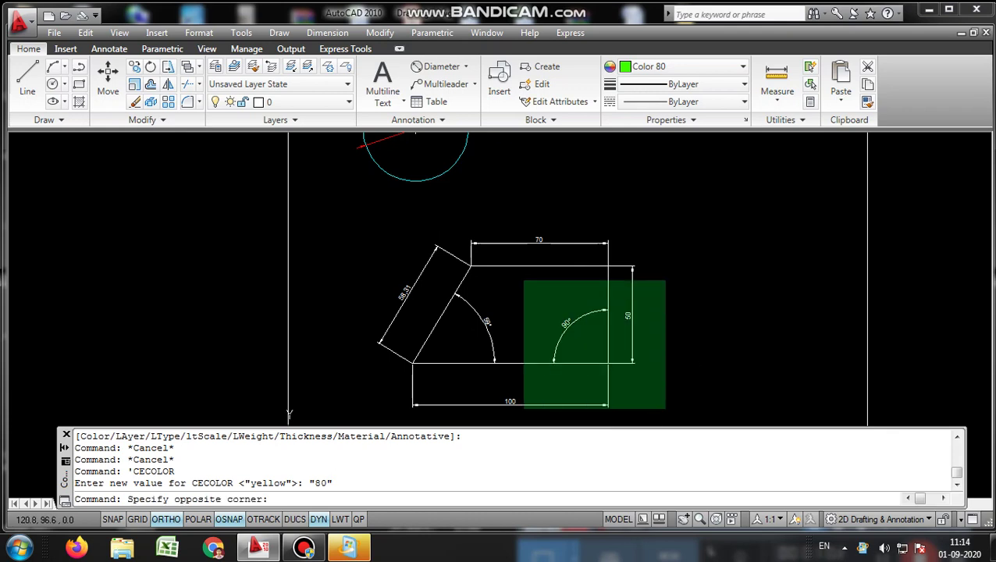
pyautogui.click(289, 414)
pyautogui.click(673, 68)
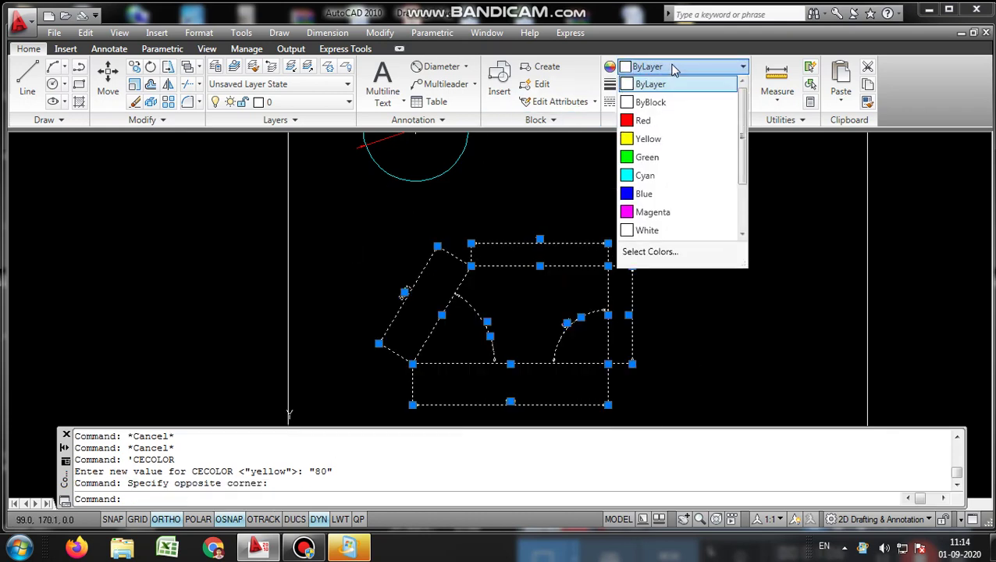
pyautogui.click(685, 251)
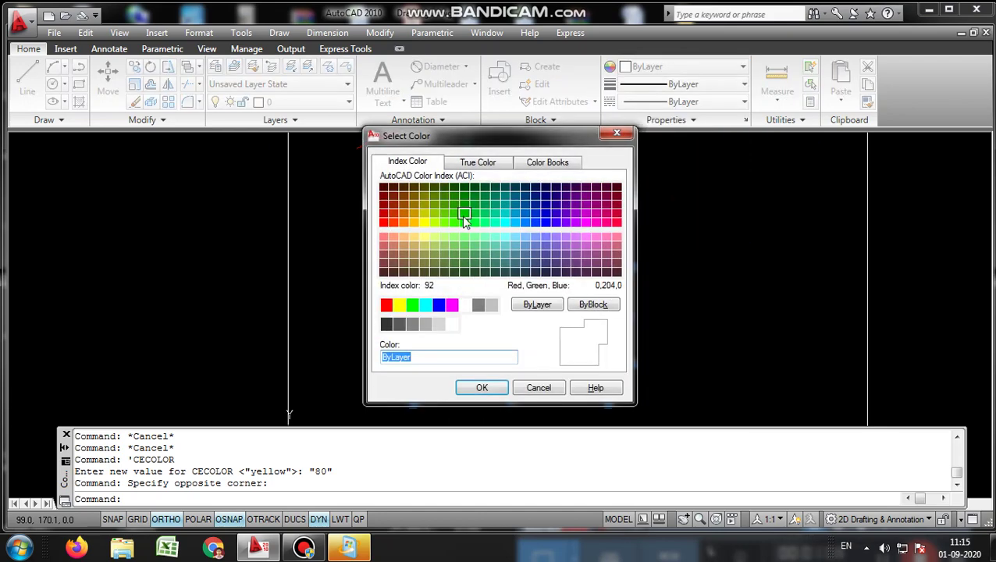
pyautogui.click(468, 217)
pyautogui.click(499, 387)
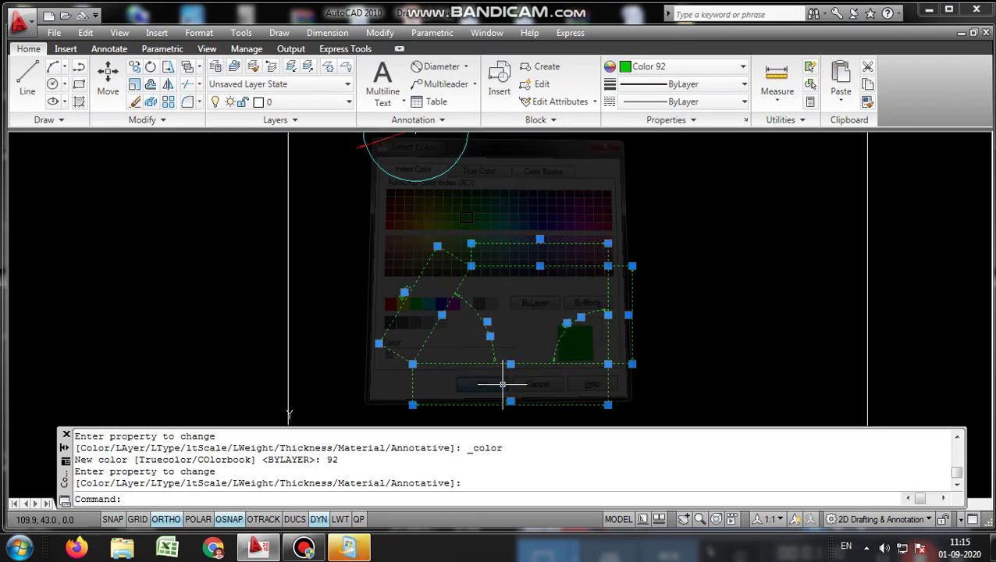
pyautogui.press('Escape')
pyautogui.press('Escape')
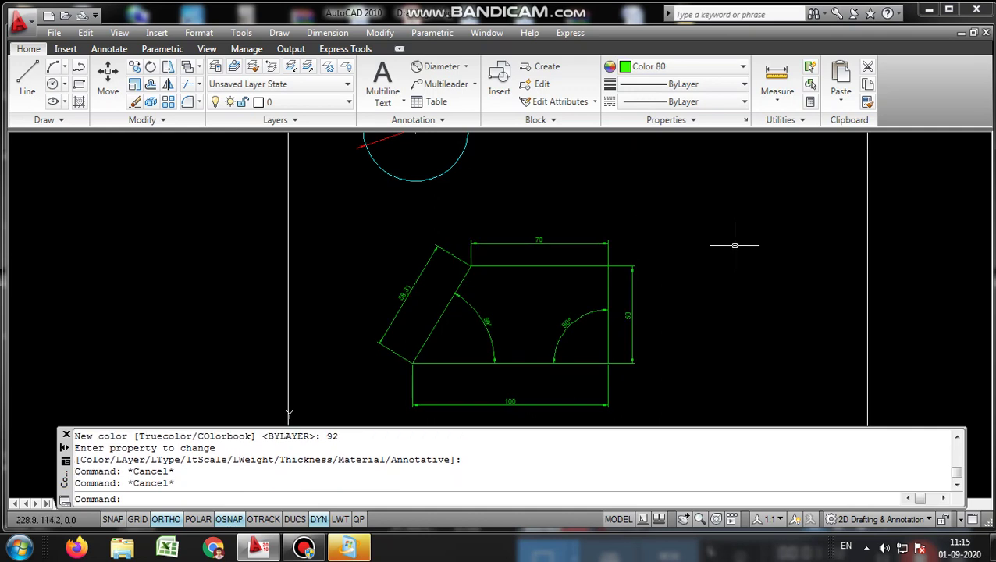
pyautogui.moveTo(734, 245); pyautogui.dragTo(696, 283, button='middle')
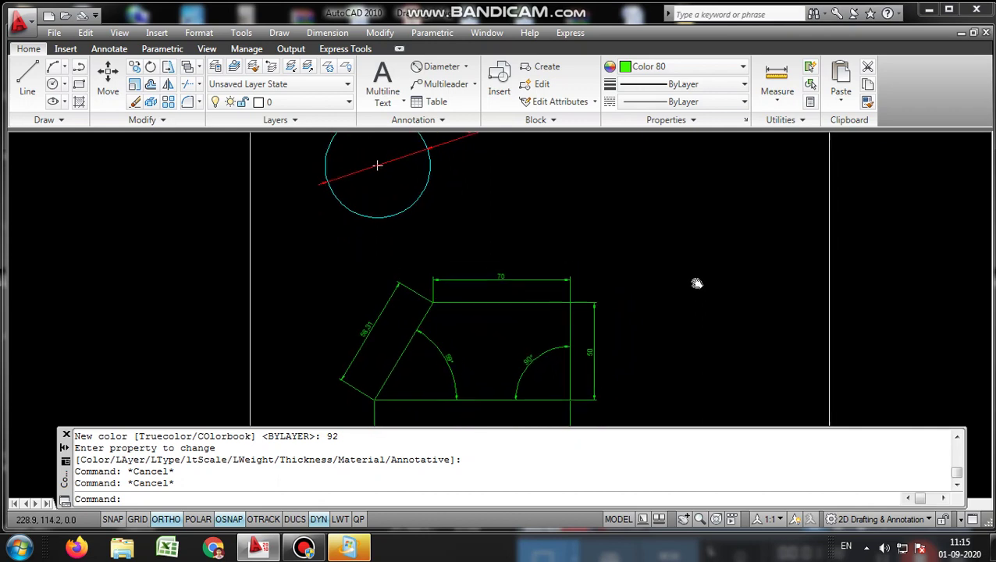
# Step: Draw a horizontal line in colour 80 to the right of the cyan circle
pyautogui.click(27, 78)
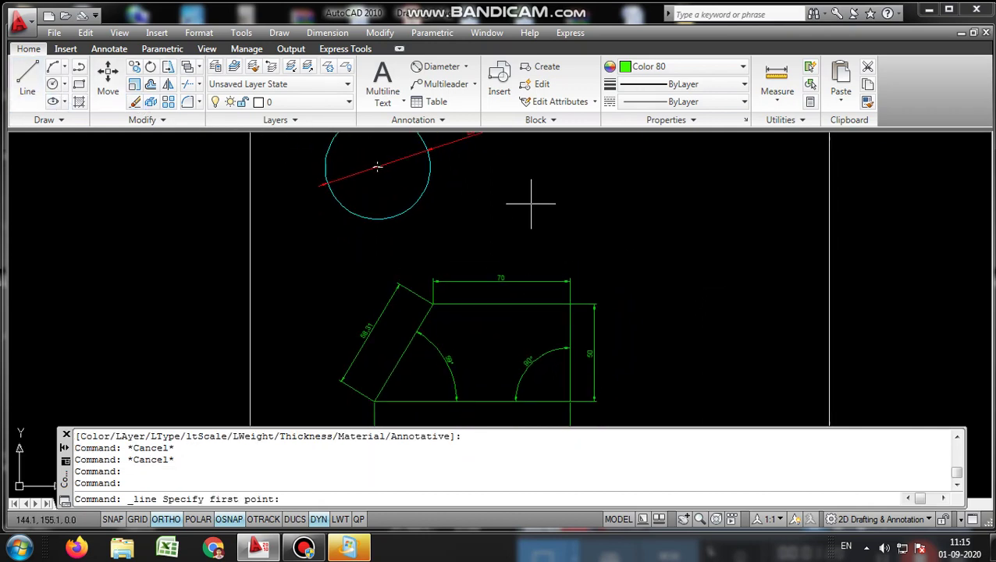
pyautogui.click(530, 203)
pyautogui.rightClick(778, 191)
pyautogui.click(785, 199)
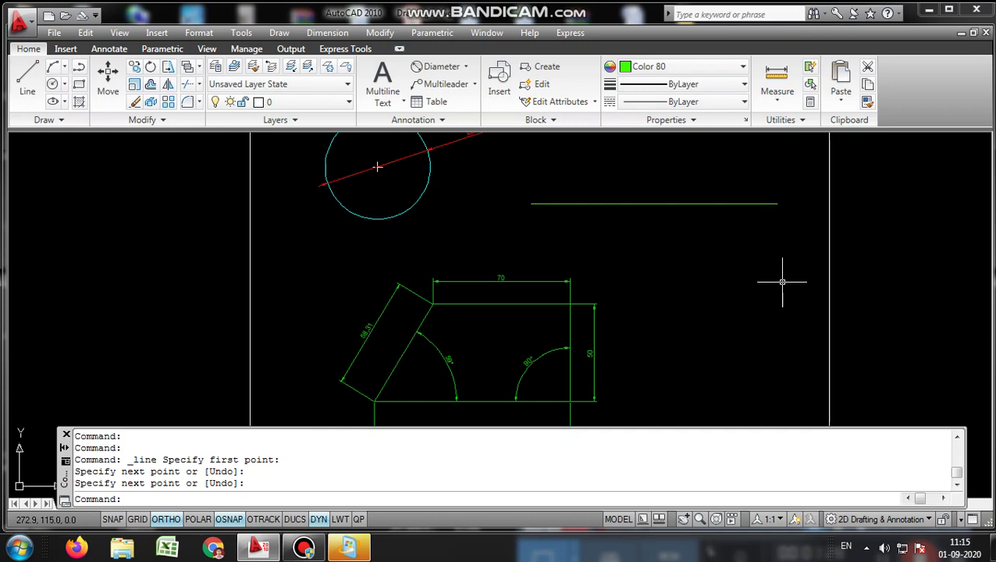
# Step: Open the Linetype dropdown to look for other linetypes
pyautogui.click(724, 87)
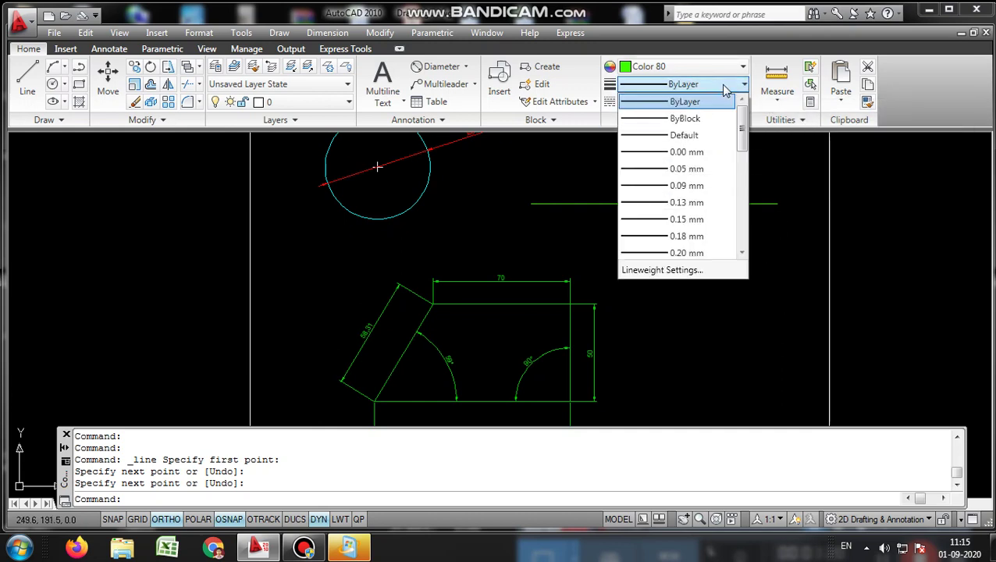
pyautogui.click(724, 88)
pyautogui.click(737, 101)
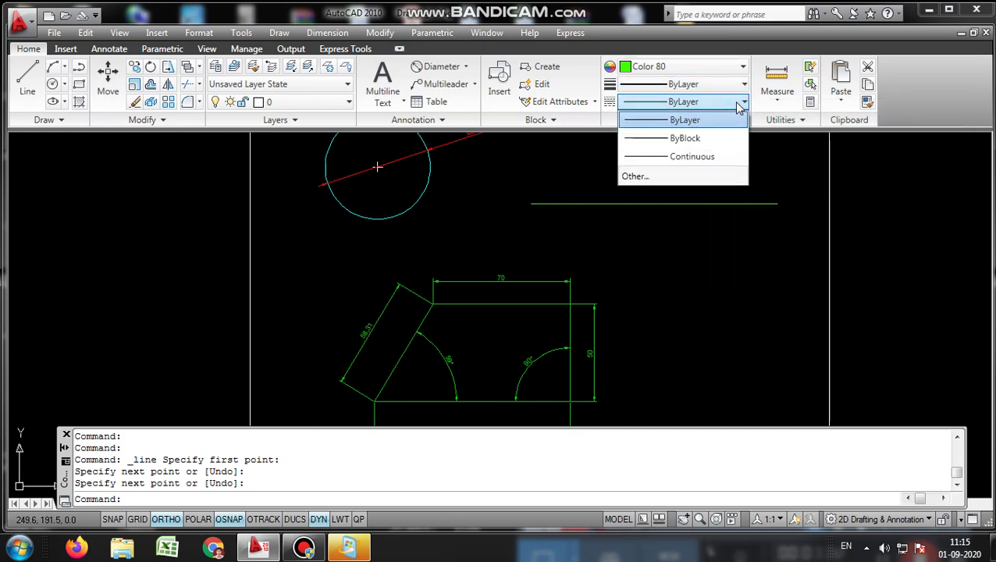
# Step: Load the ACAD_ISO03W100 dashed linetype and make it current
pyautogui.click(707, 177)
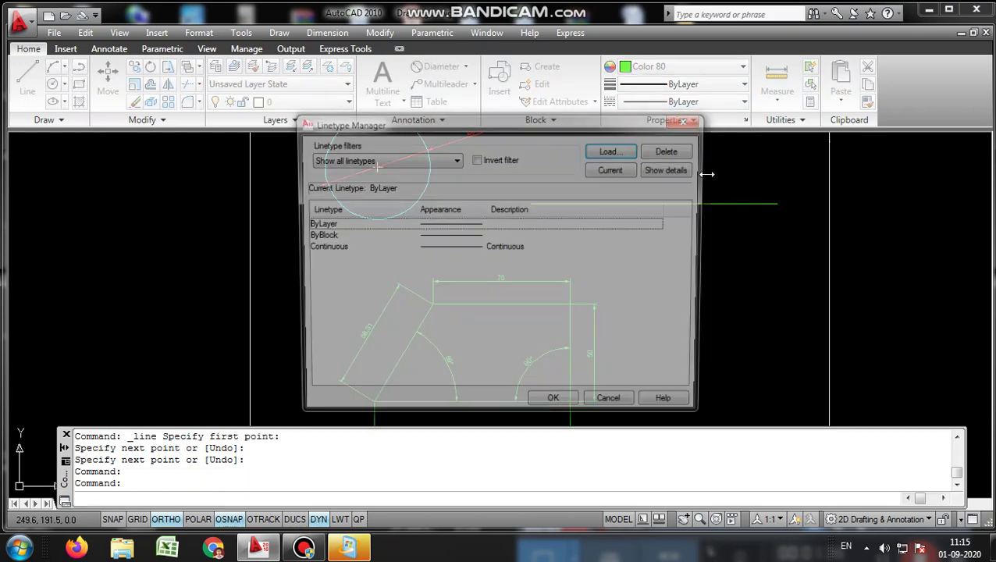
pyautogui.click(624, 152)
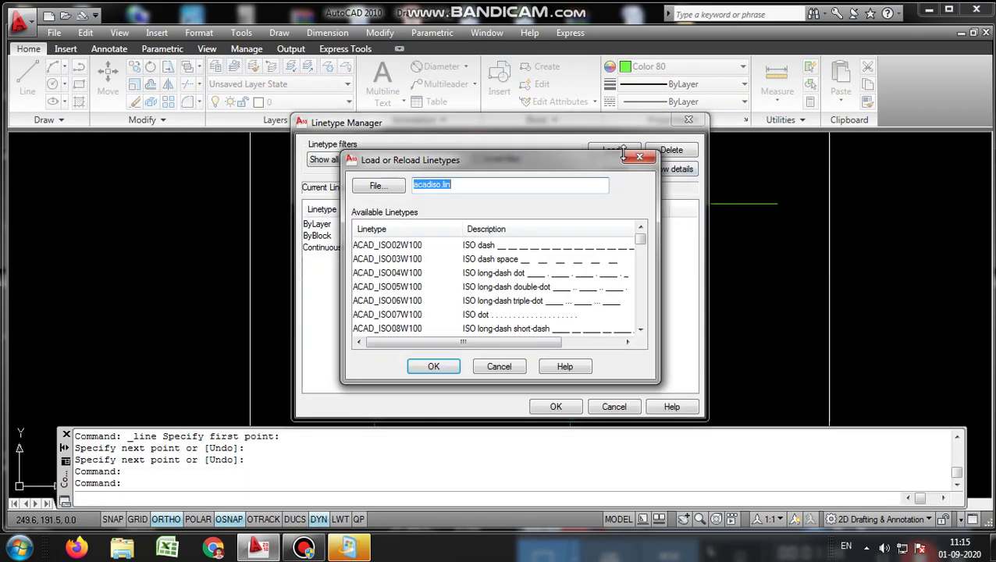
pyautogui.click(547, 260)
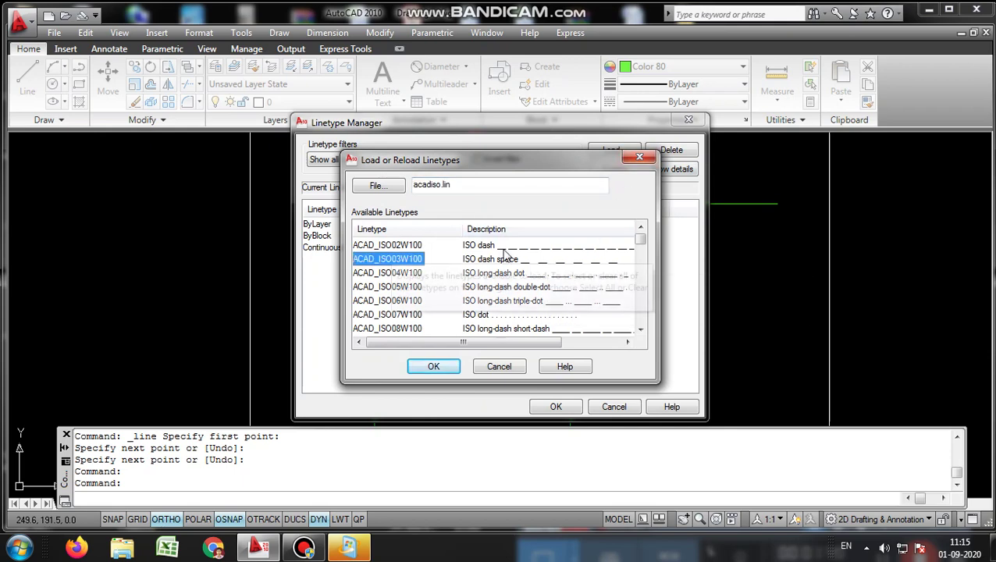
pyautogui.click(442, 370)
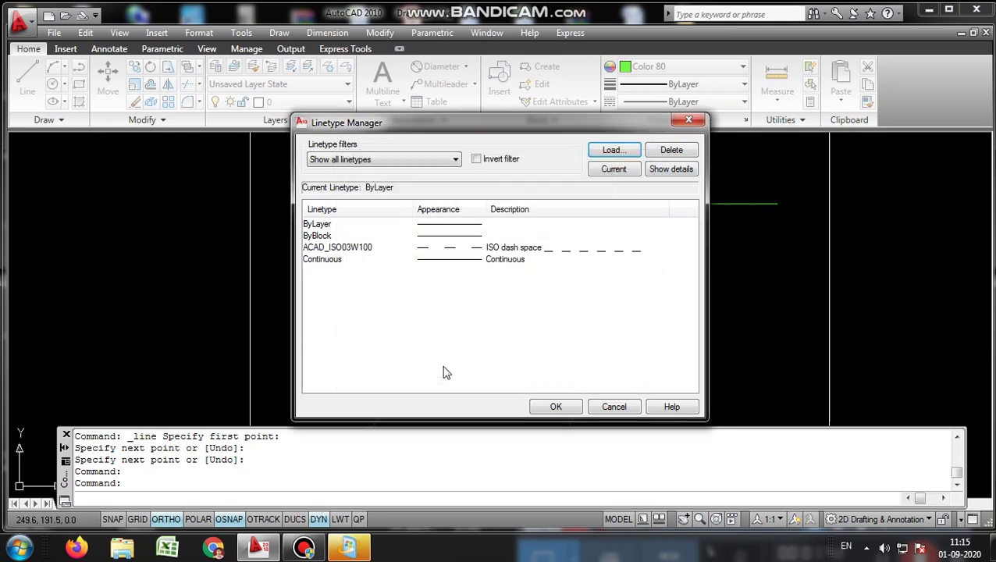
pyautogui.click(556, 408)
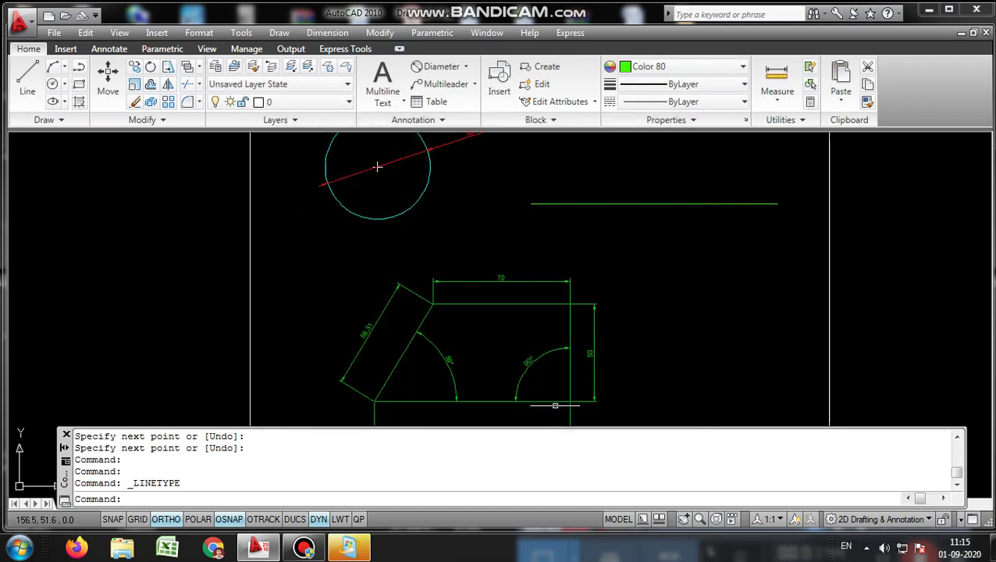
pyautogui.click(706, 105)
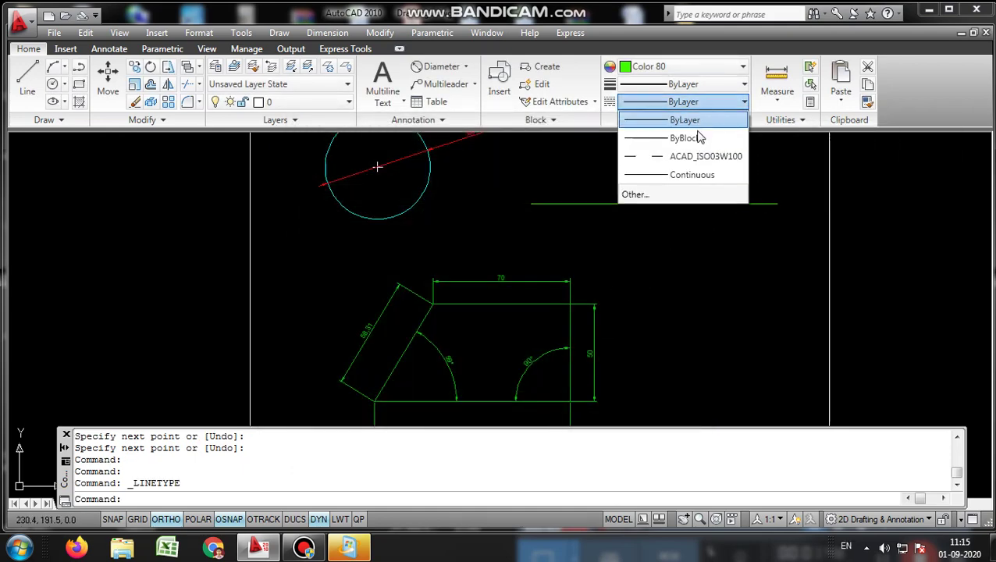
pyautogui.click(697, 160)
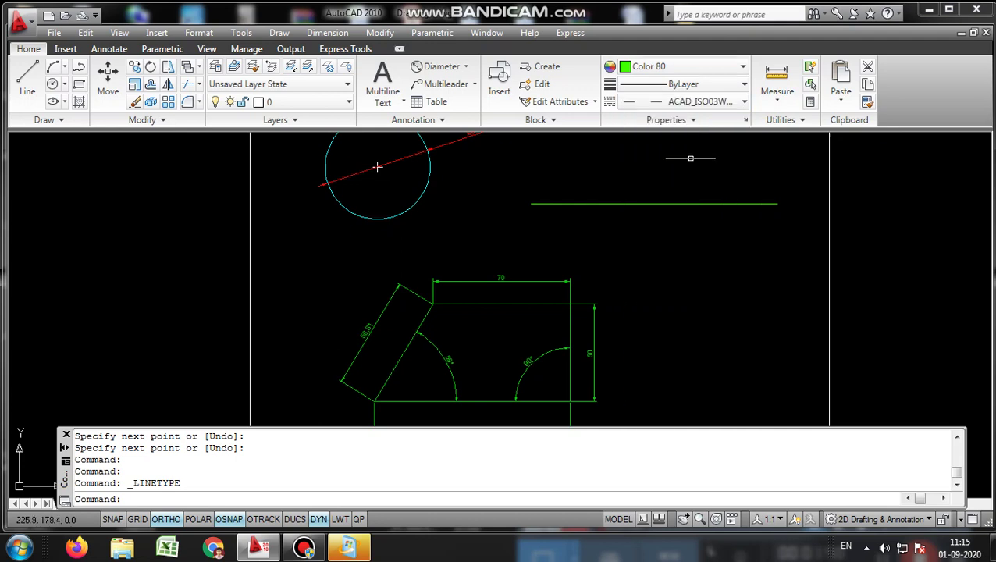
# Step: Draw the dashed line just beneath the solid green line
pyautogui.click(28, 89)
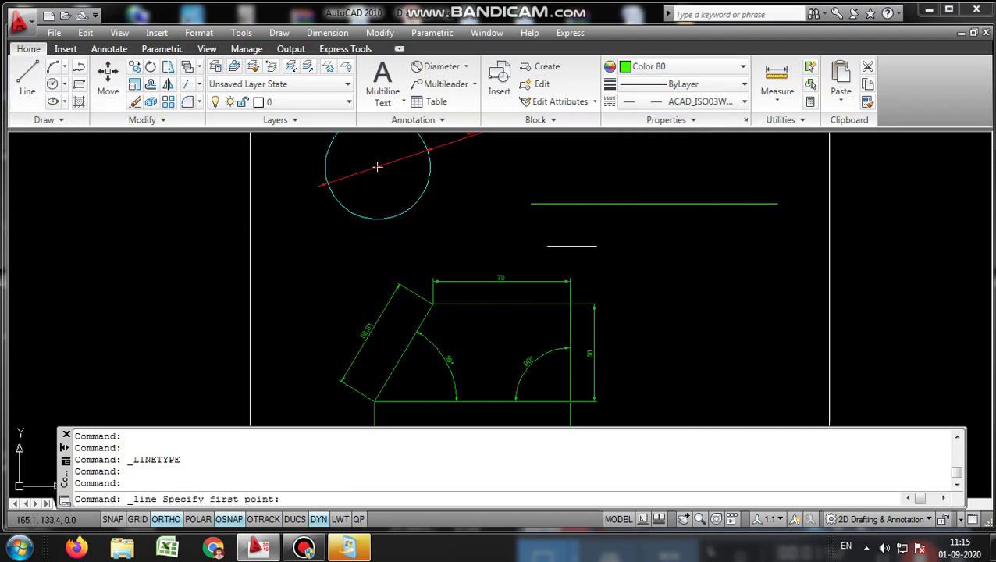
pyautogui.click(532, 204)
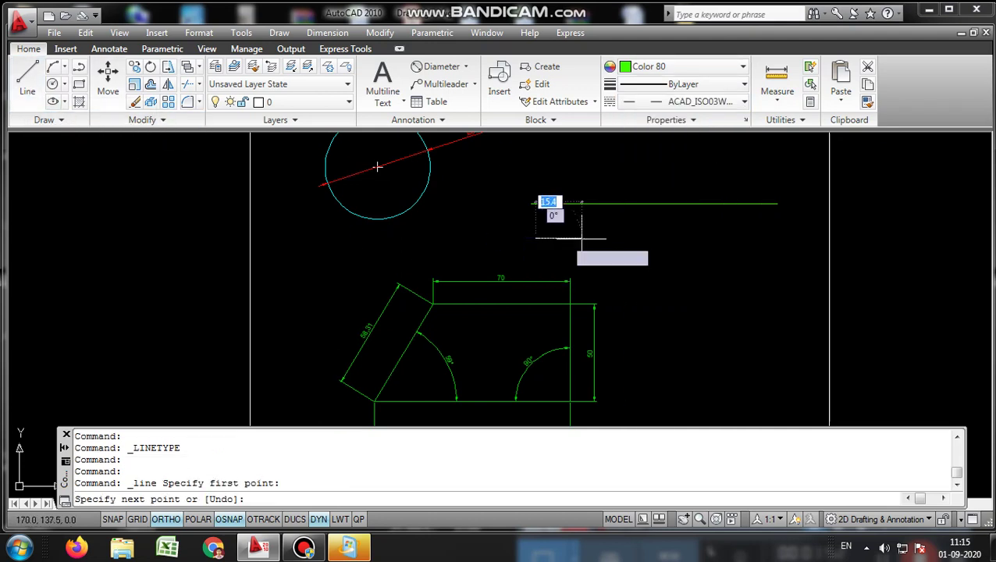
pyautogui.click(772, 215)
pyautogui.rightClick(772, 238)
pyautogui.click(782, 245)
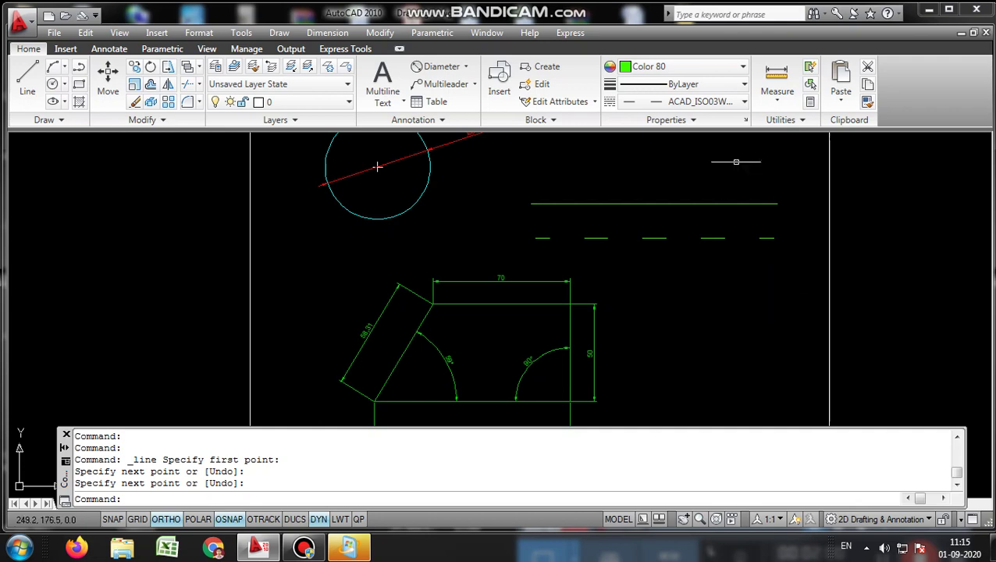
pyautogui.click(724, 104)
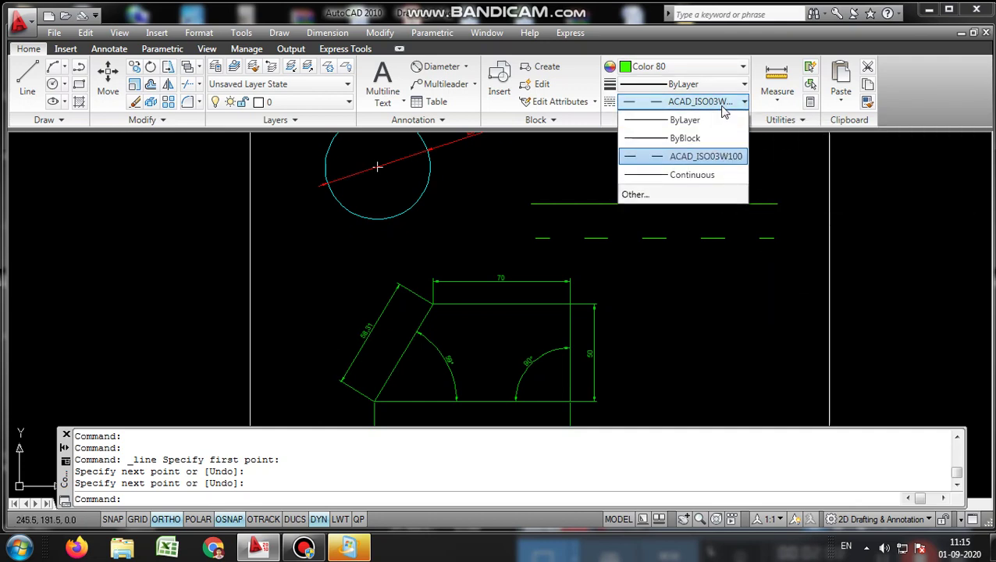
# Step: Load the ACAD_ISO04W100 long-dash-dot linetype and make it current
pyautogui.click(702, 195)
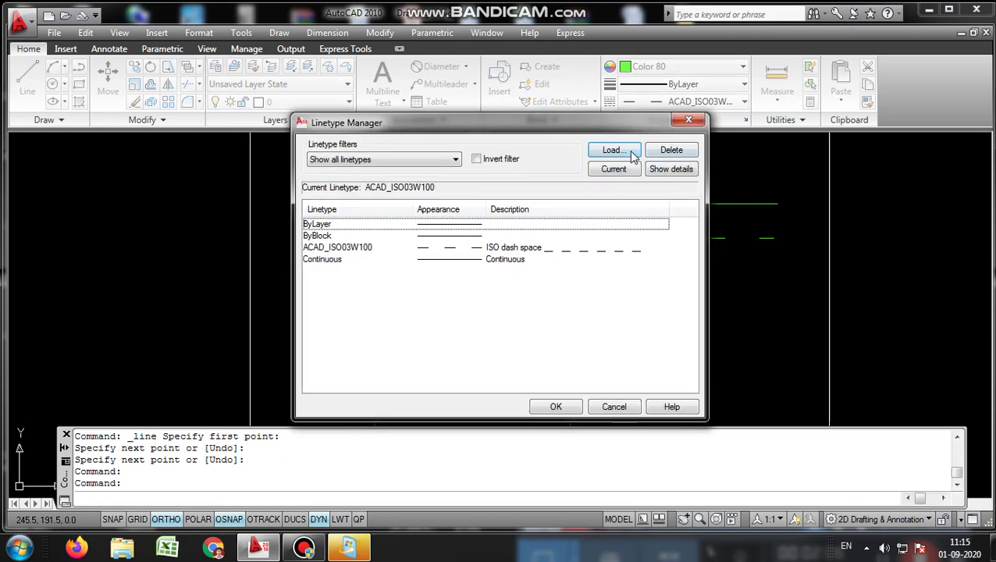
pyautogui.click(633, 154)
pyautogui.click(562, 275)
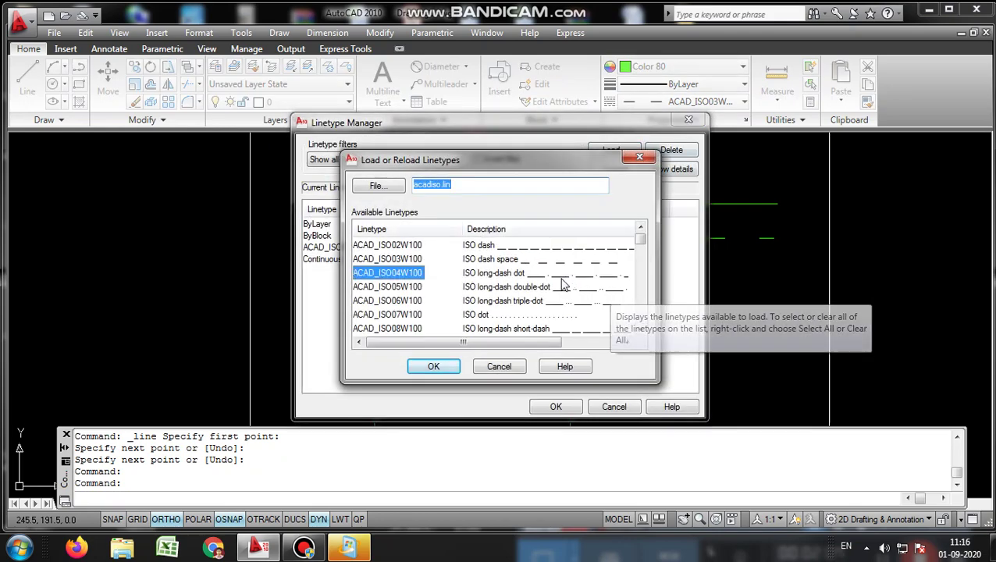
pyautogui.click(433, 366)
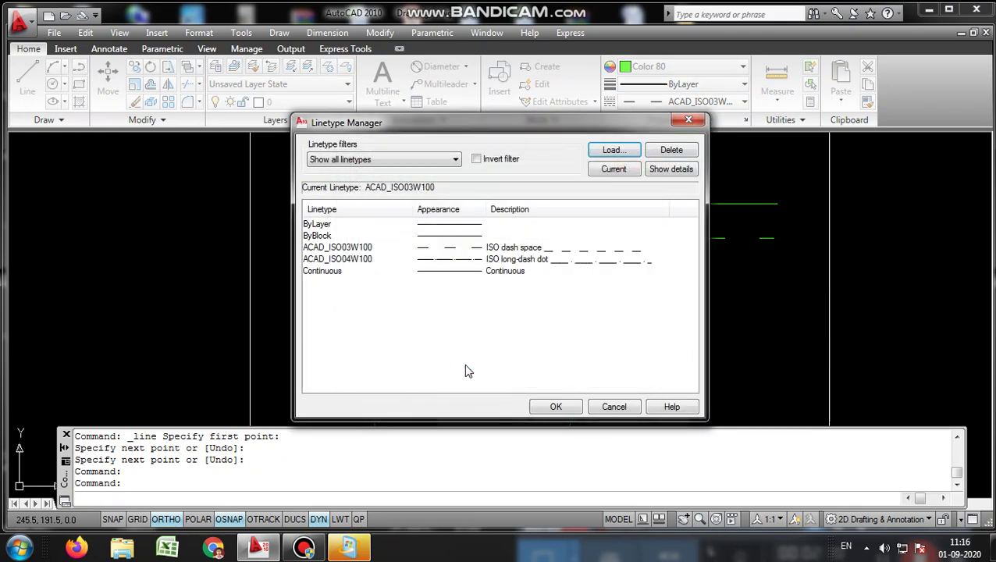
pyautogui.click(555, 407)
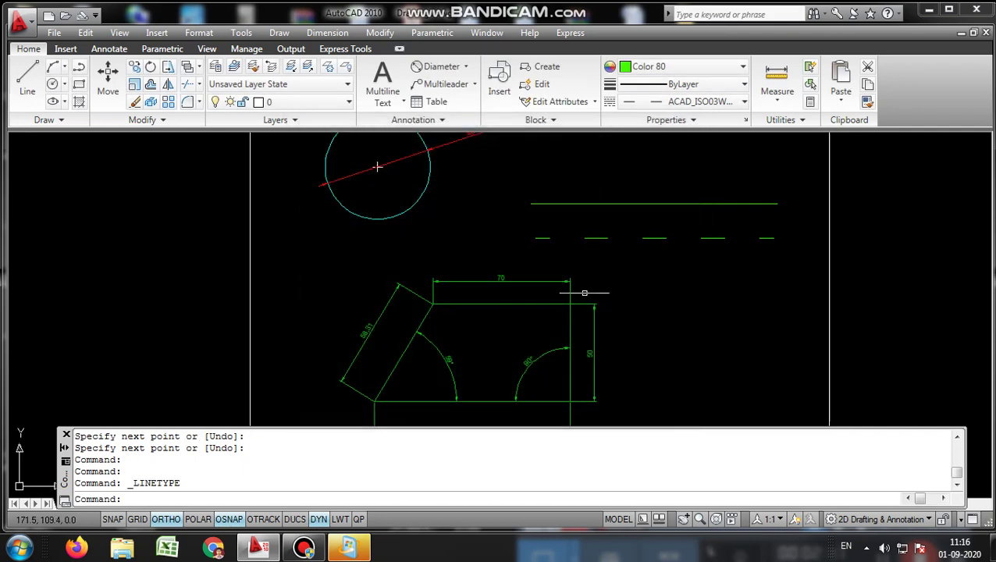
pyautogui.click(687, 108)
pyautogui.click(676, 176)
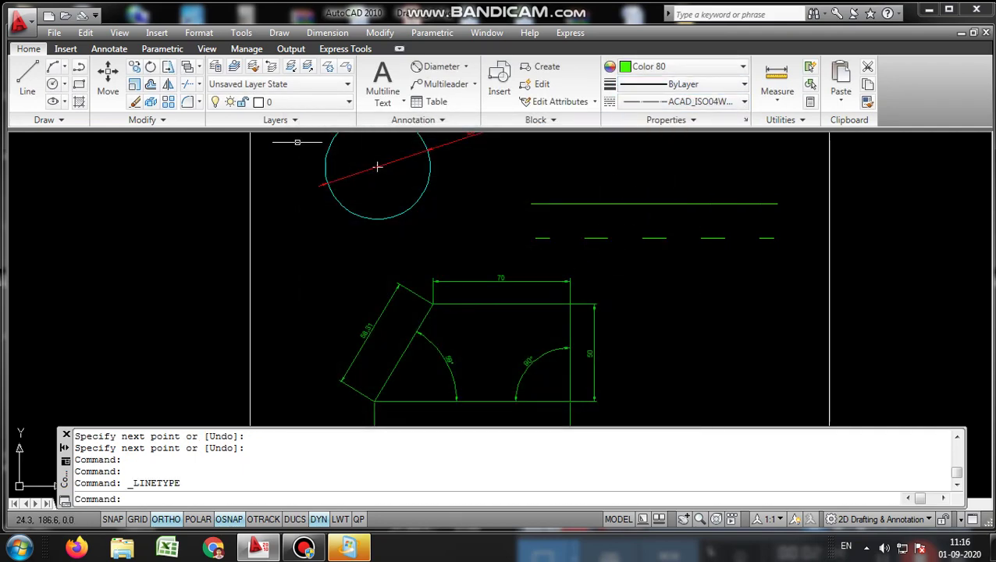
# Step: Draw a horizontal dash-dot line above the solid green line
pyautogui.click(27, 76)
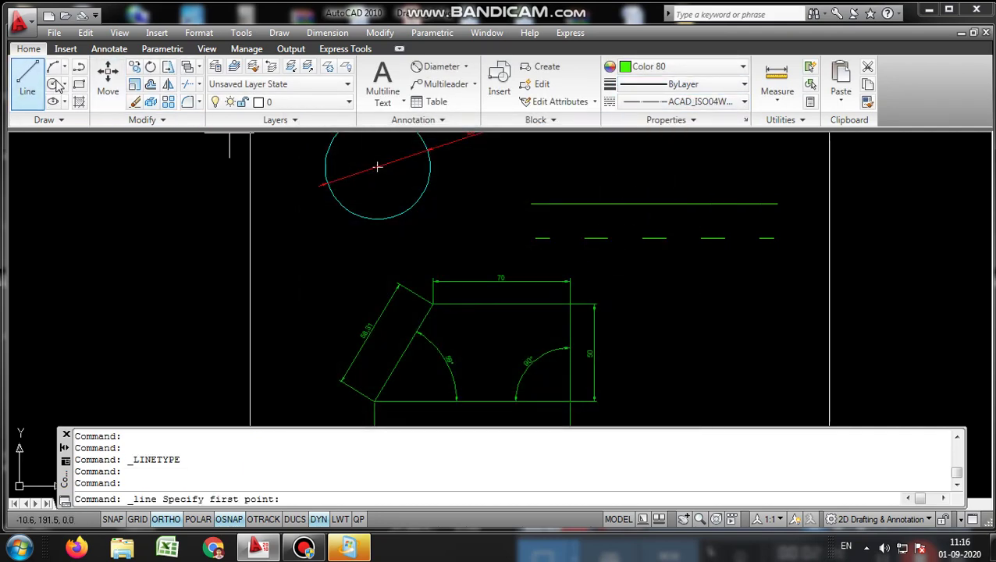
pyautogui.click(526, 166)
pyautogui.click(739, 166)
pyautogui.rightClick(779, 164)
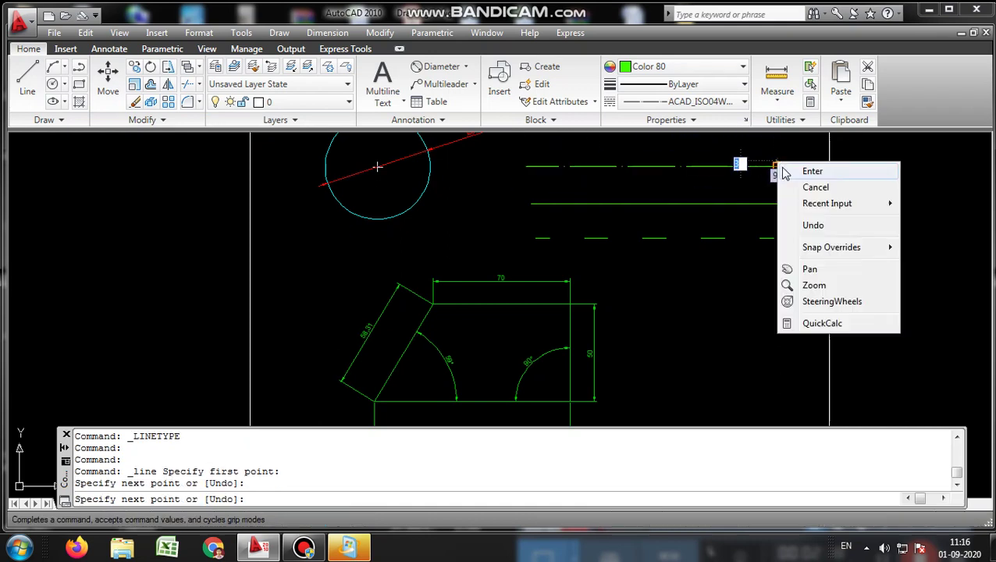
pyautogui.click(811, 171)
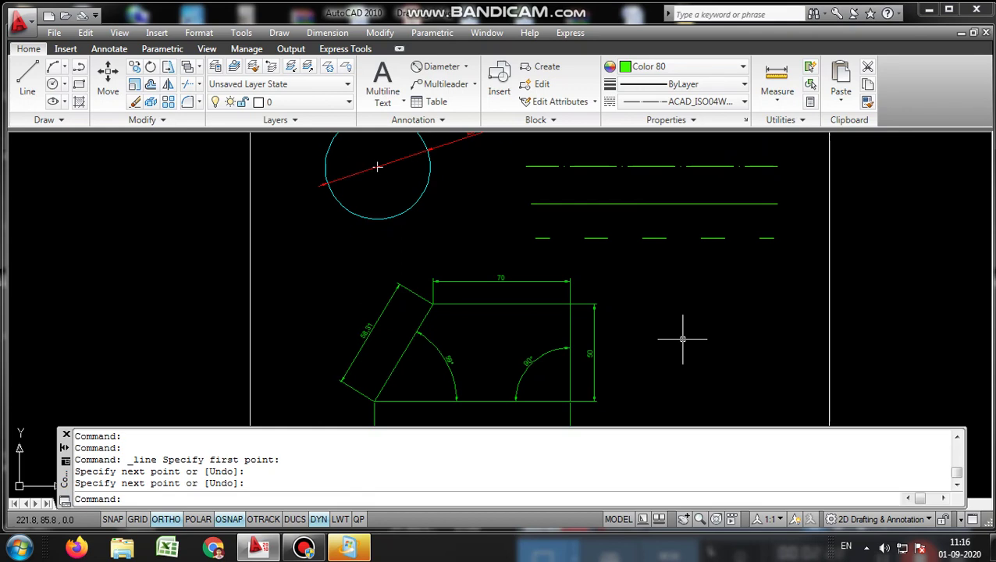
# Step: Set the current lineweight to 0.35 mm
pyautogui.click(678, 88)
pyautogui.moveTo(739, 156); pyautogui.dragTo(742, 185)
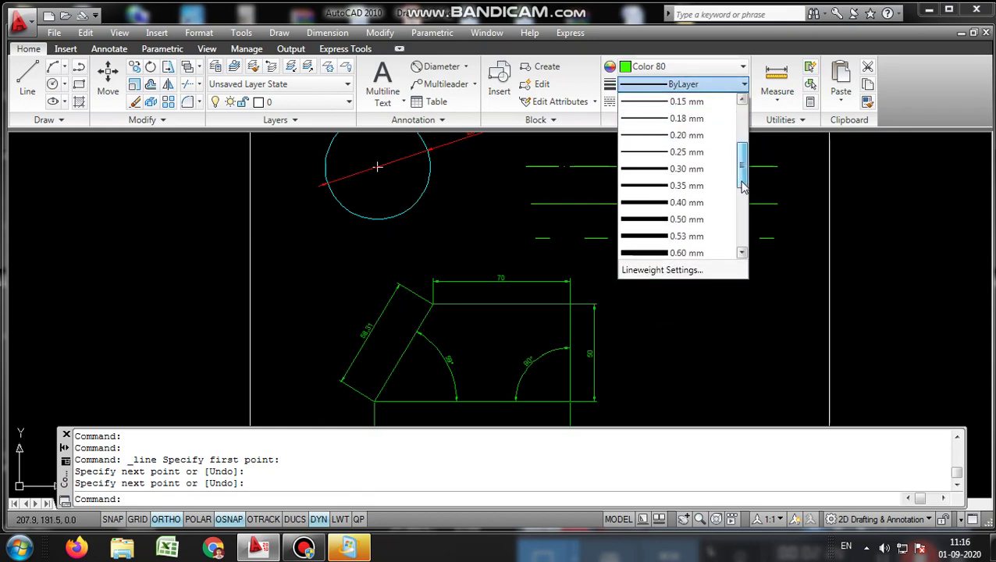
pyautogui.click(644, 185)
# Step: Draw the three-sided open outline right of the trapezoid, then restore the Continuous linetype
pyautogui.click(28, 78)
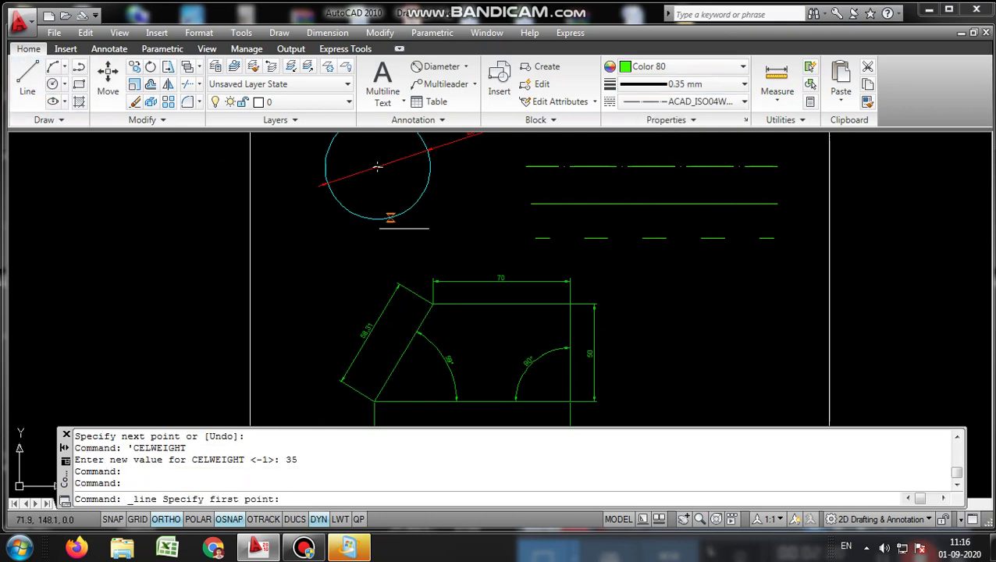
pyautogui.click(653, 282)
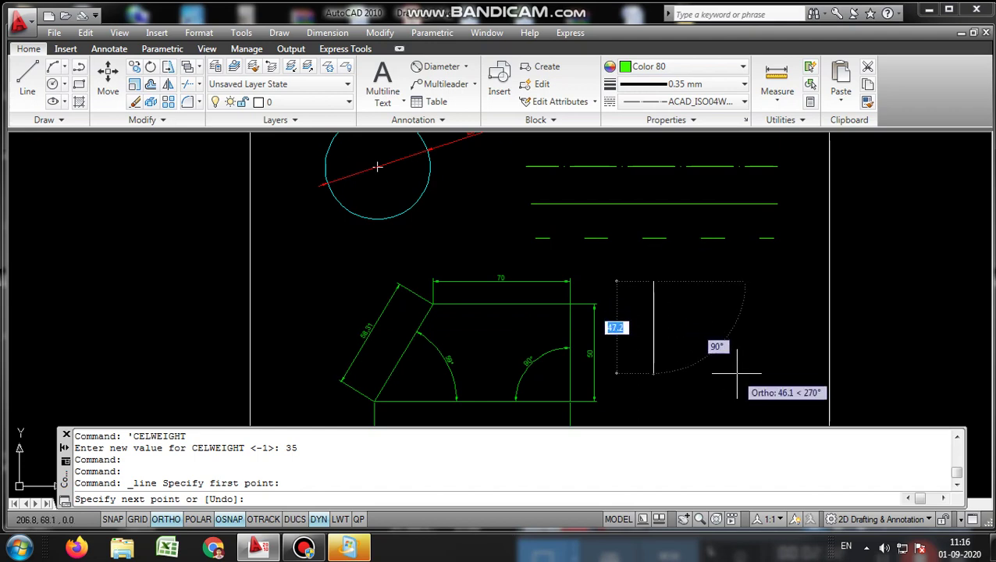
pyautogui.click(706, 383)
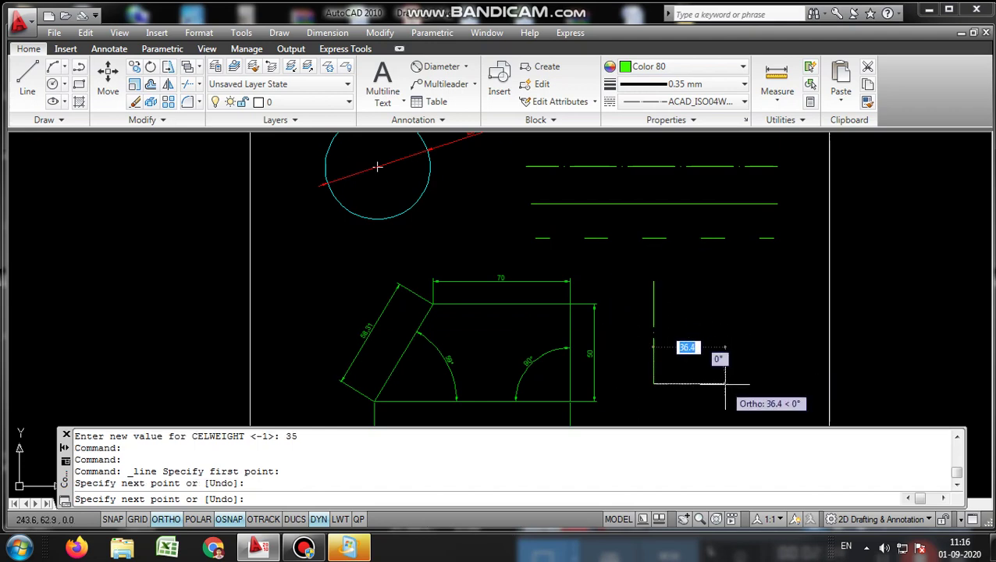
pyautogui.click(802, 383)
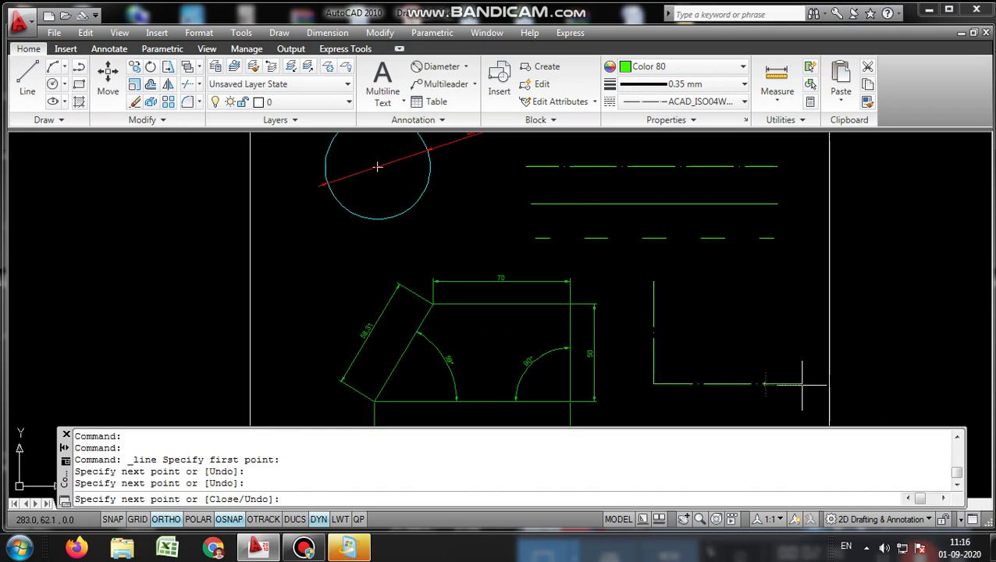
pyautogui.click(802, 303)
pyautogui.click(748, 303)
pyautogui.rightClick(748, 303)
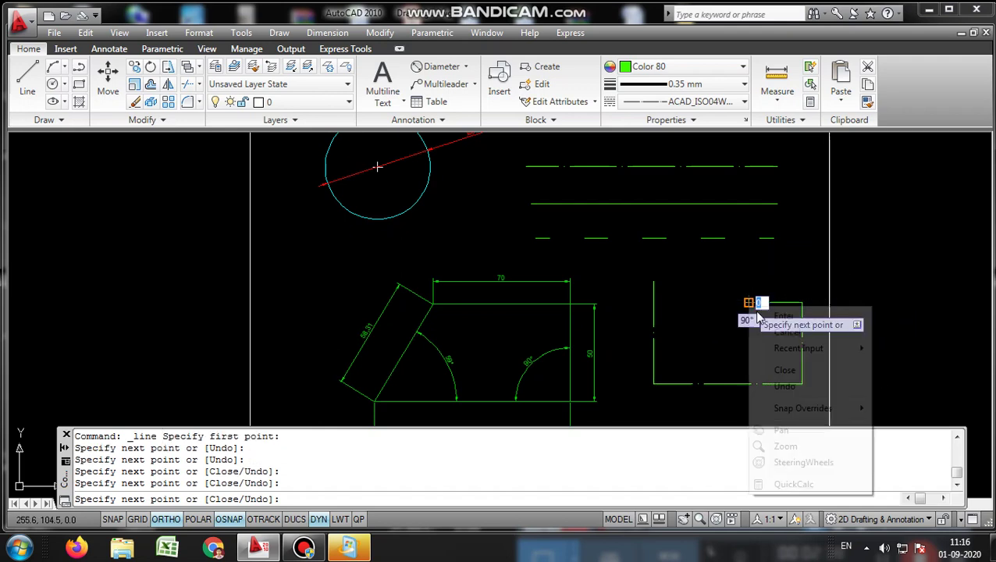
pyautogui.click(769, 310)
pyautogui.click(683, 102)
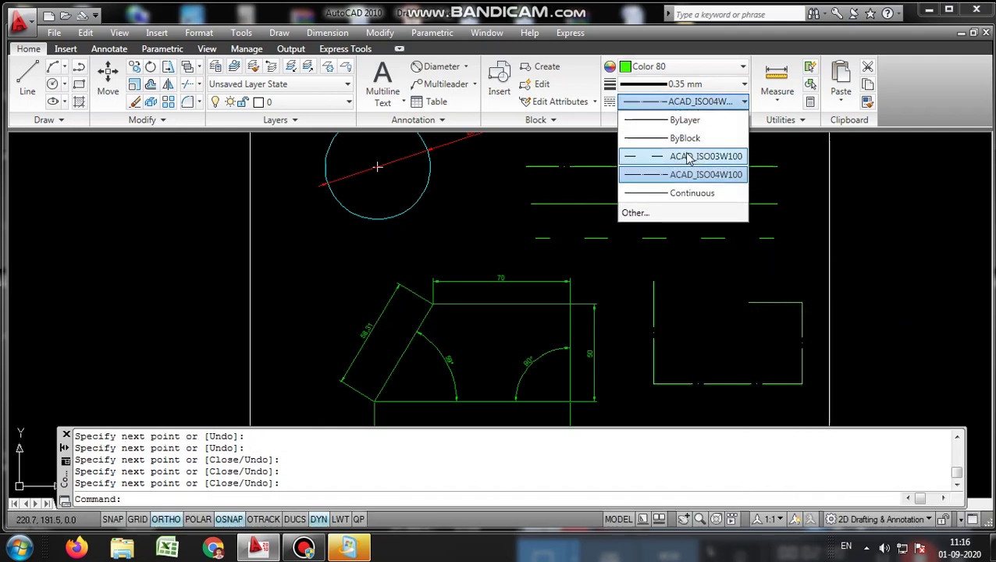
pyautogui.click(691, 193)
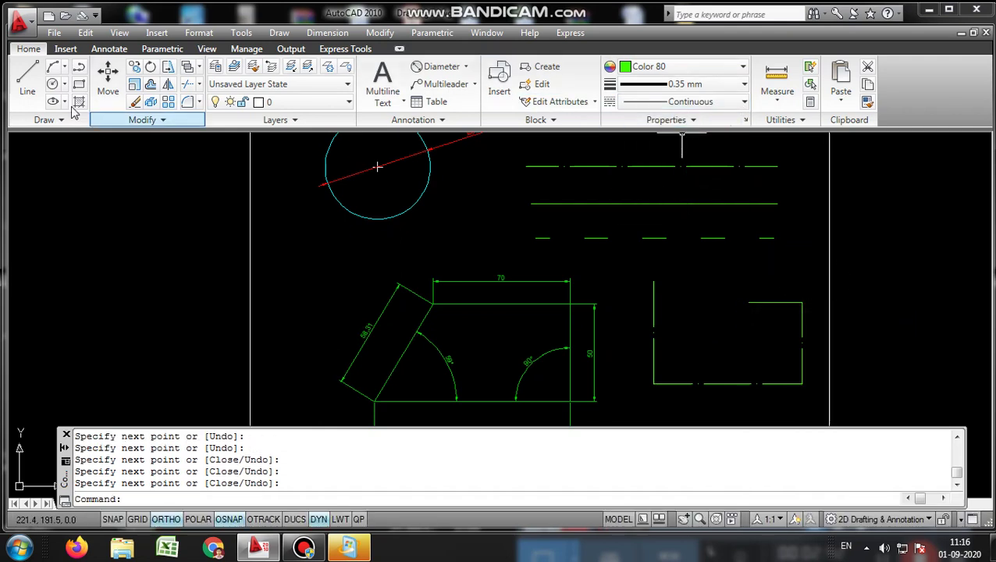
# Step: Draw a slanted line above-left of the trapezoid with Ortho off, turn on LWT, and close Drawing1.dwg
pyautogui.click(28, 78)
pyautogui.click(281, 314)
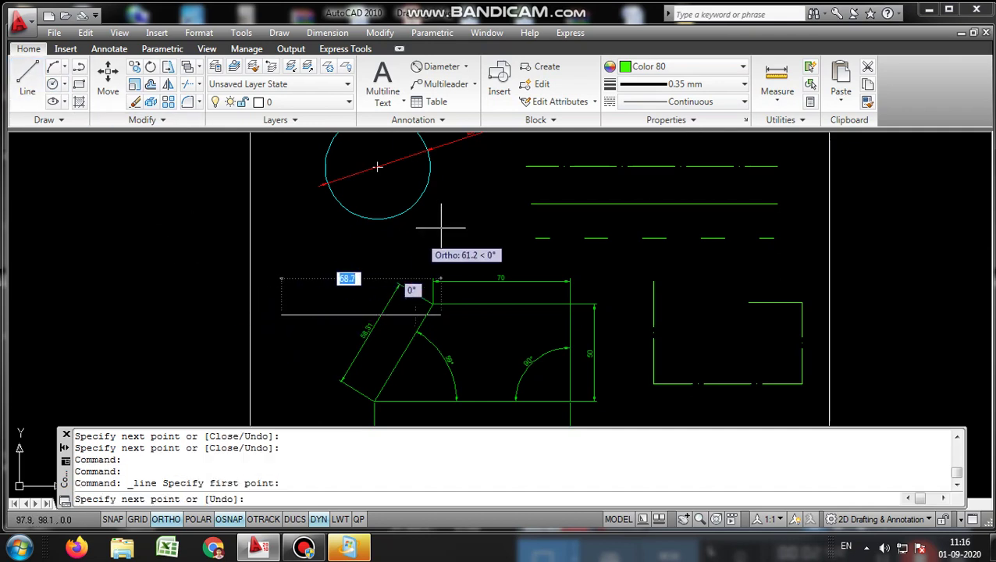
pyautogui.press('F8')
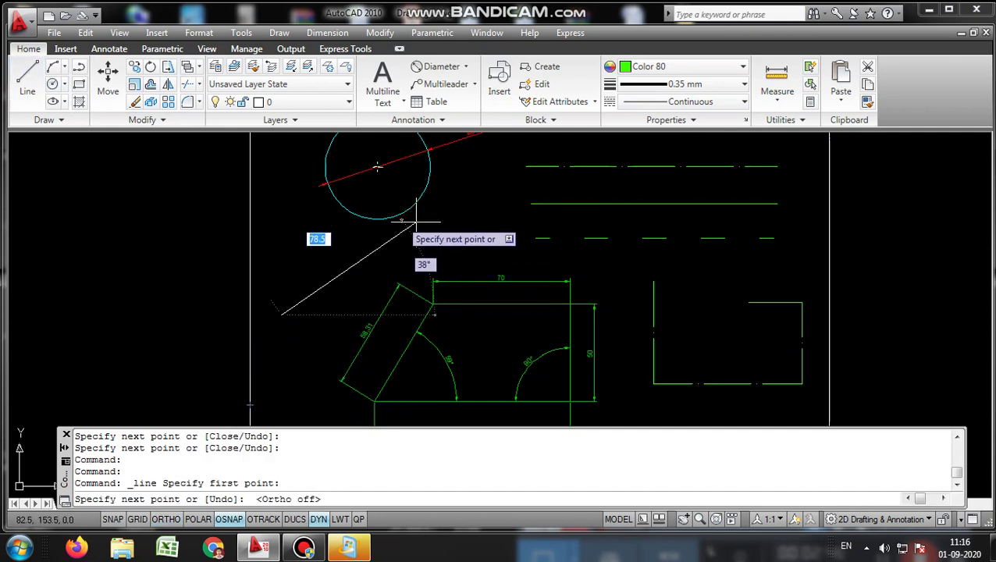
pyautogui.click(453, 232)
pyautogui.rightClick(454, 235)
pyautogui.click(487, 243)
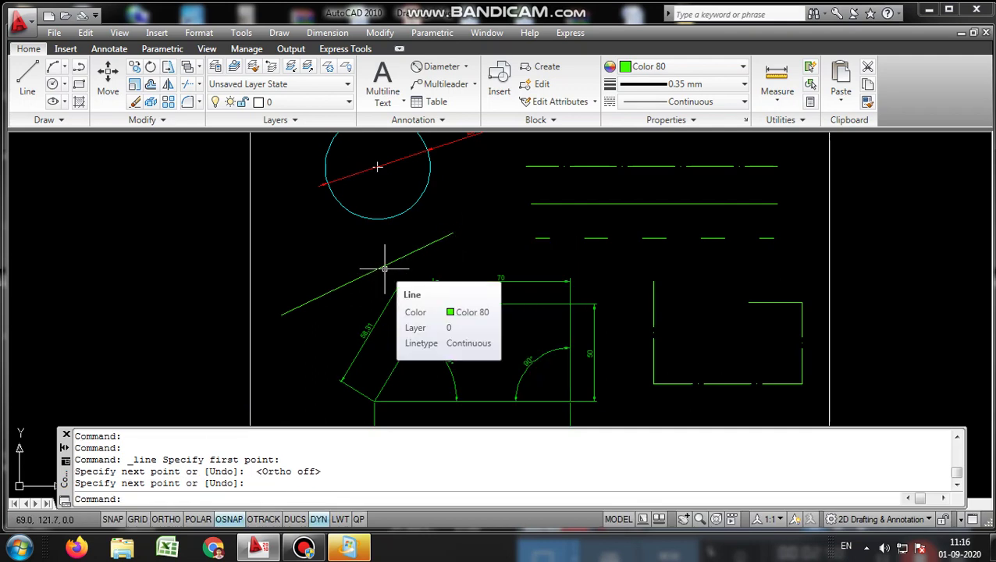
pyautogui.click(342, 519)
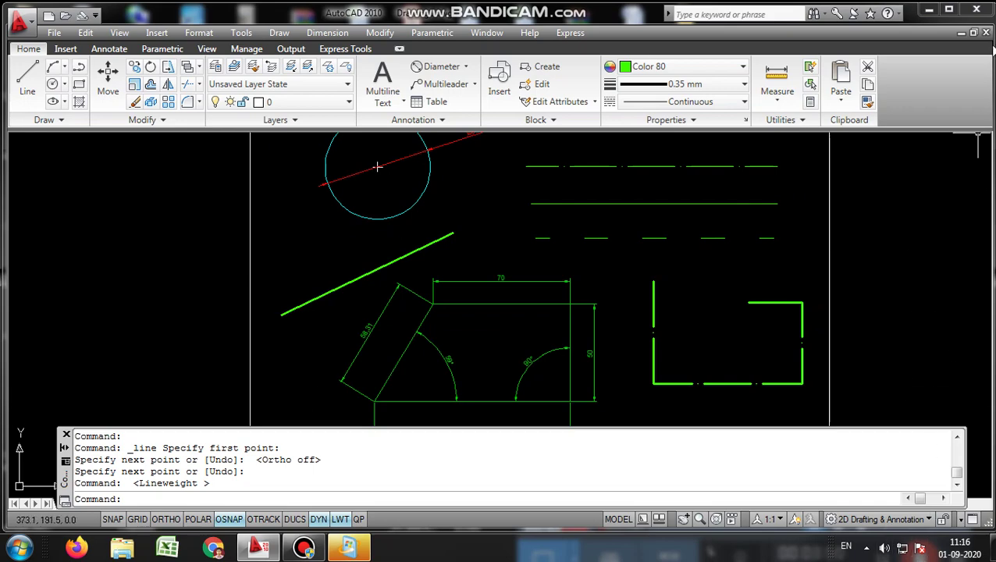
pyautogui.click(977, 11)
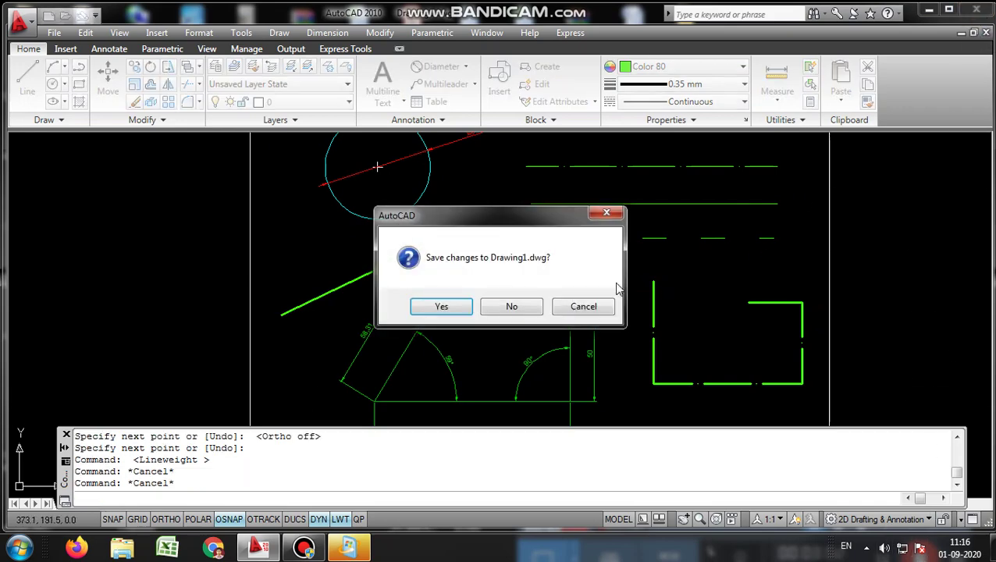
# Step: Discard changes to Drawing1.dwg and open Drawing Units in a fresh drawing
pyautogui.click(523, 309)
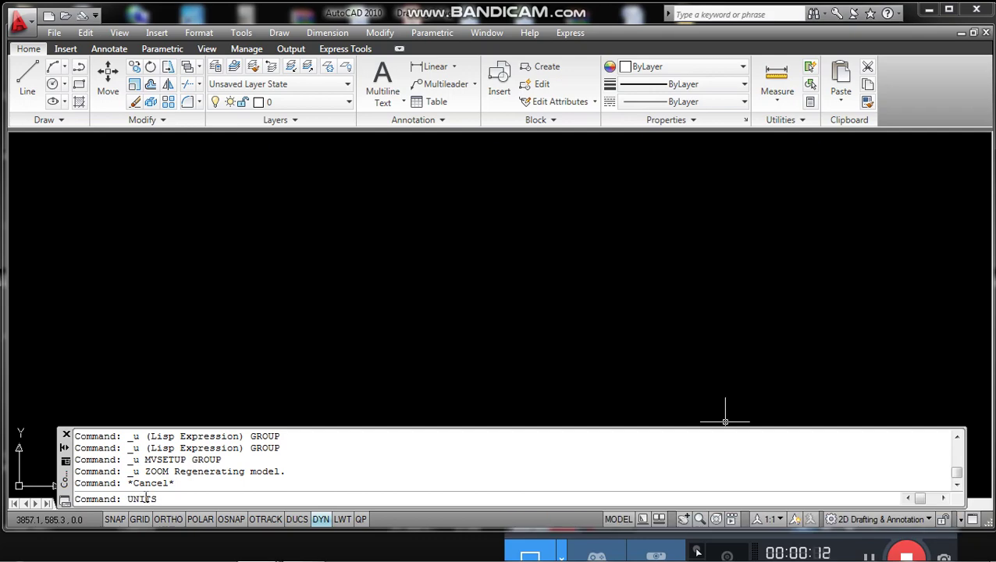
pyautogui.press('Return')
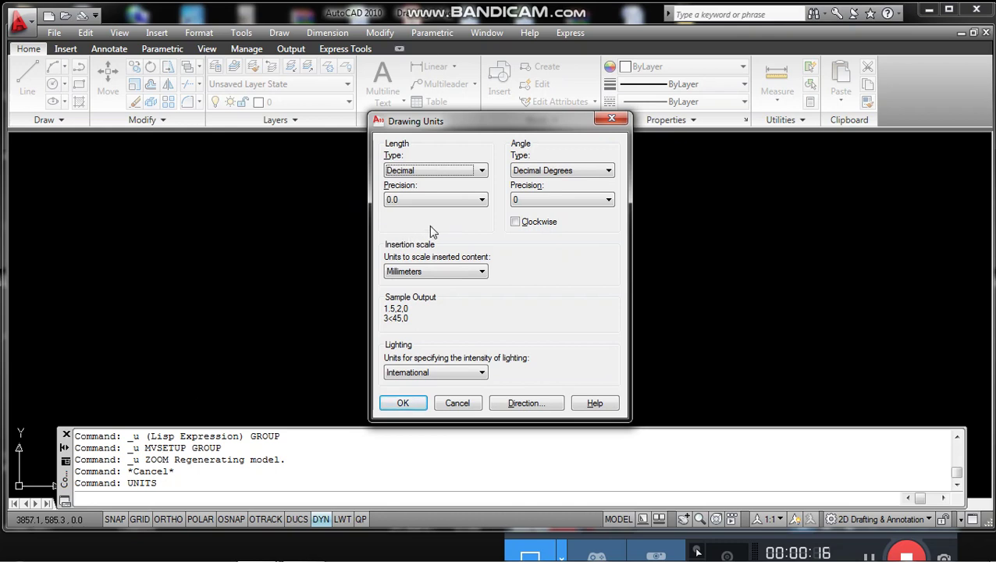
# Step: Keep Decimal length at 0.0 precision and set the insertion scale to Millimeters
pyautogui.click(481, 170)
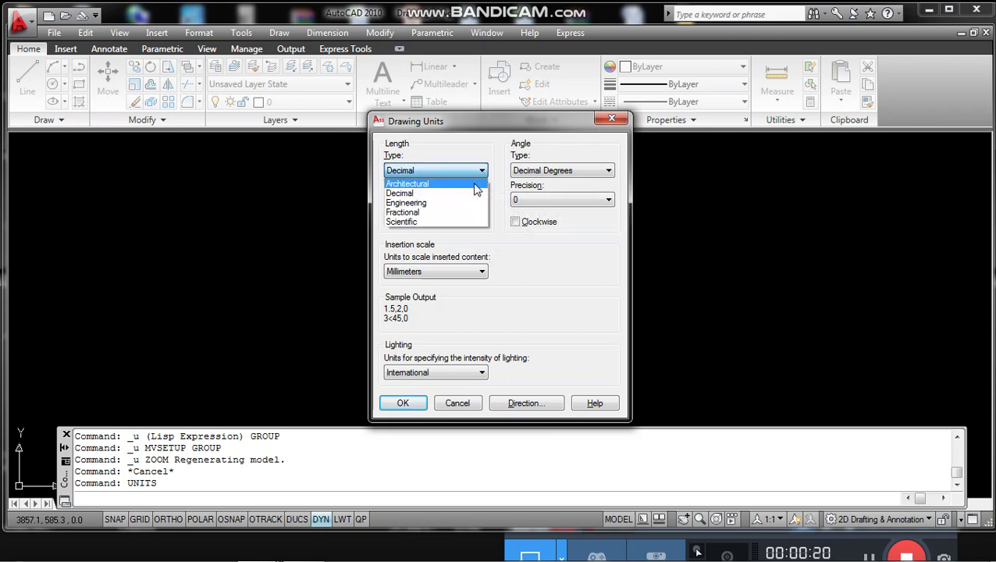
pyautogui.click(473, 195)
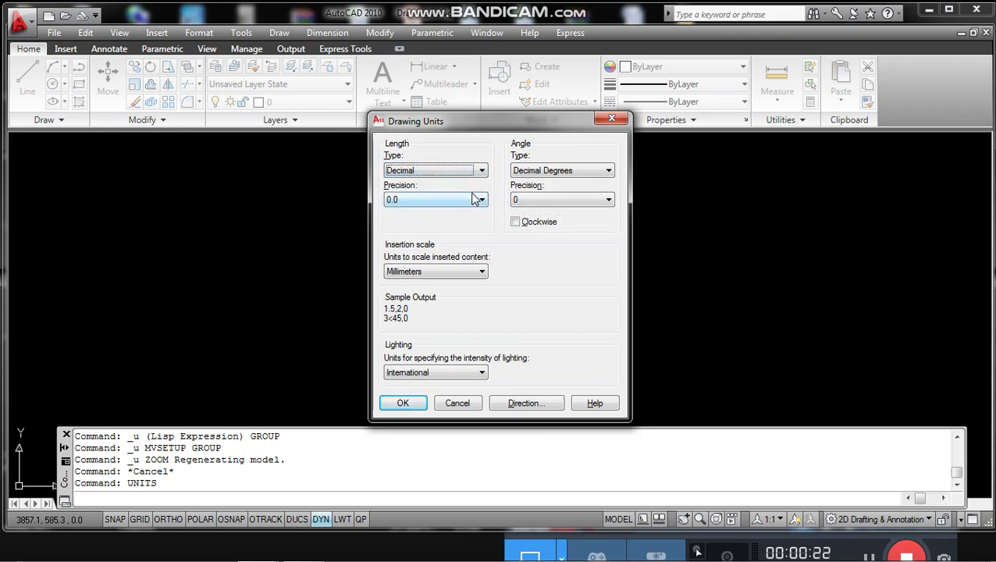
pyautogui.click(480, 170)
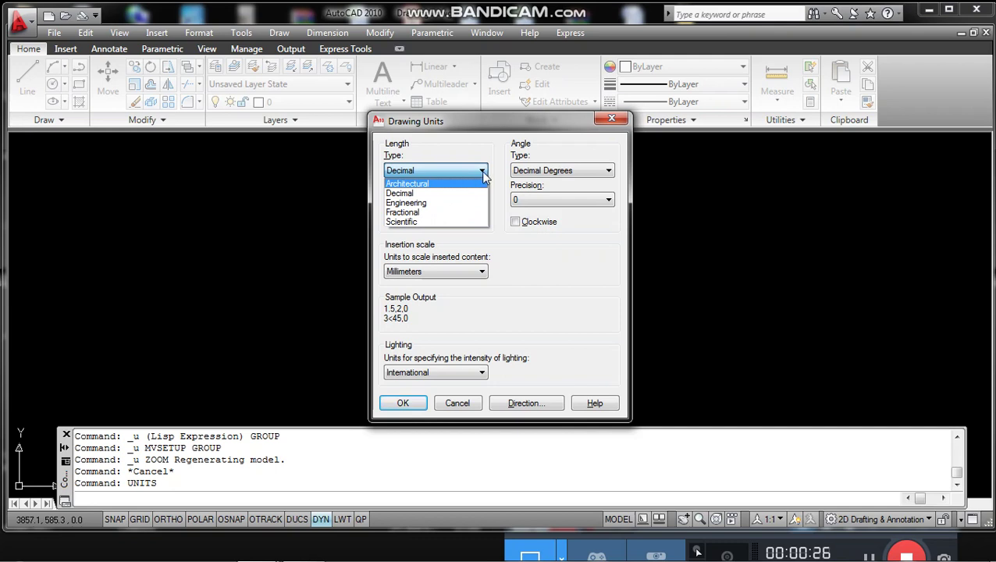
pyautogui.click(483, 174)
pyautogui.click(472, 273)
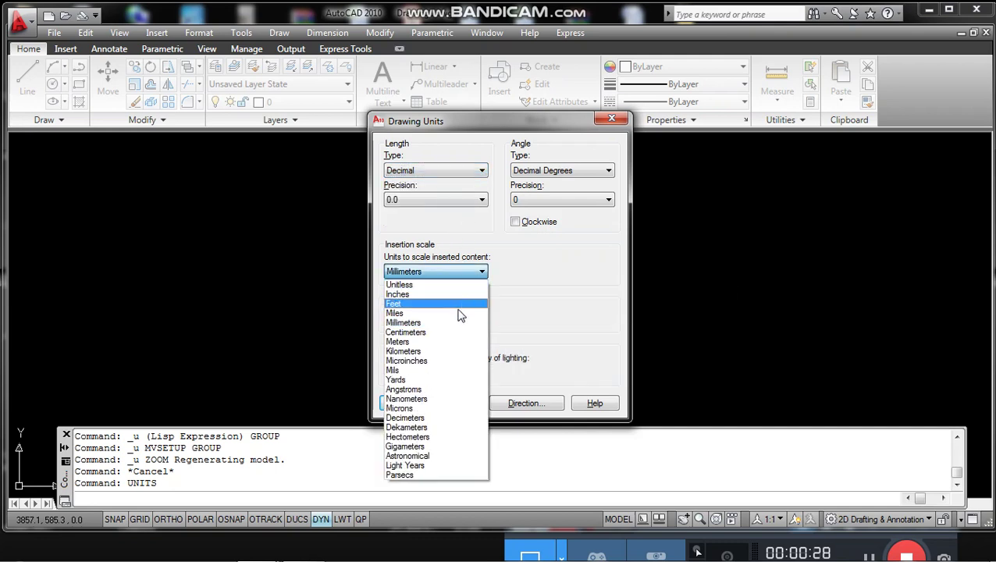
pyautogui.click(455, 323)
pyautogui.click(404, 402)
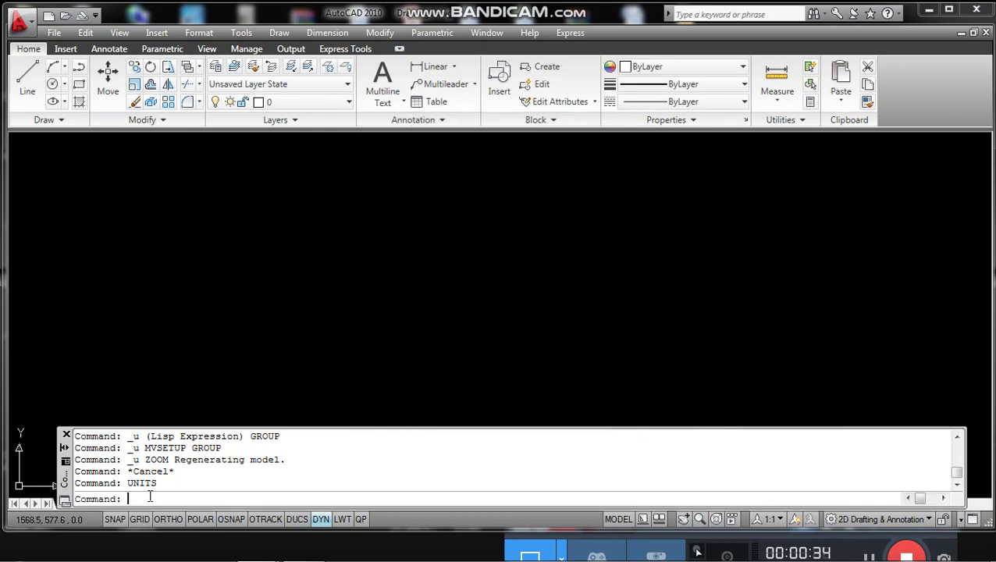
# Step: Set the drawing limits from 0,0 to 297,210 with LIMITS
pyautogui.write('LIM')
pyautogui.write('ITS')
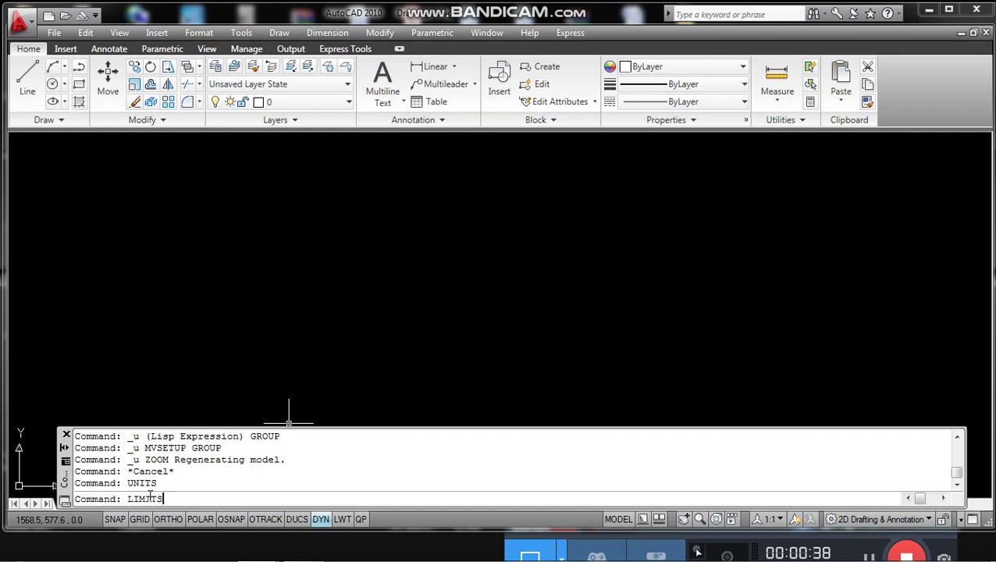
pyautogui.press('Return')
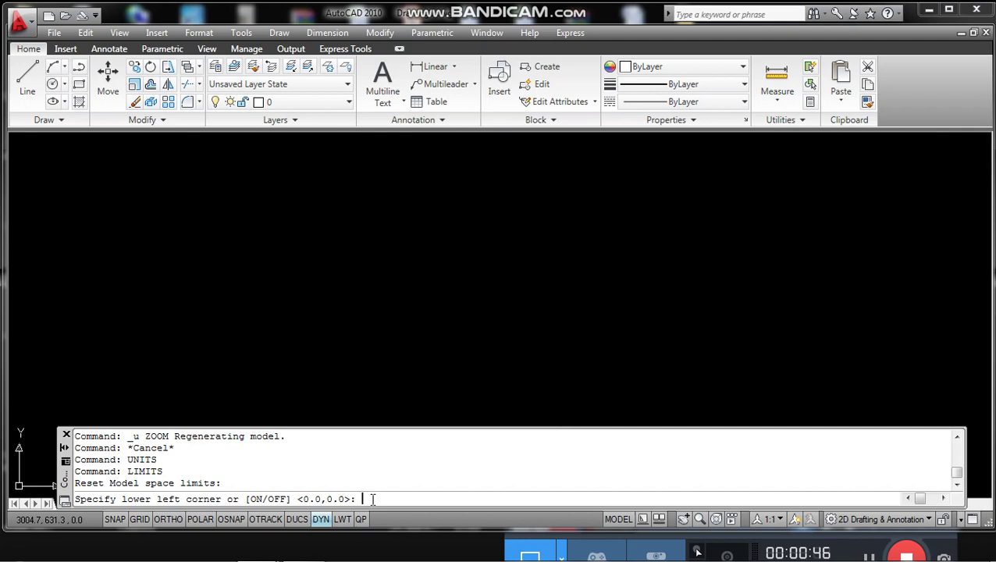
pyautogui.write('0,0')
pyautogui.press('Return')
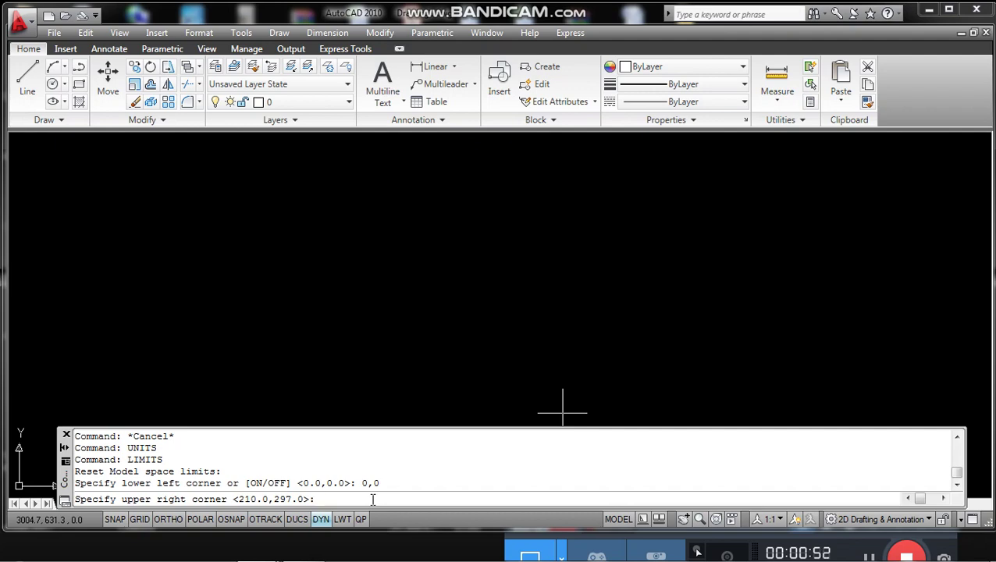
pyautogui.write('297,')
pyautogui.write('210')
pyautogui.press('Return')
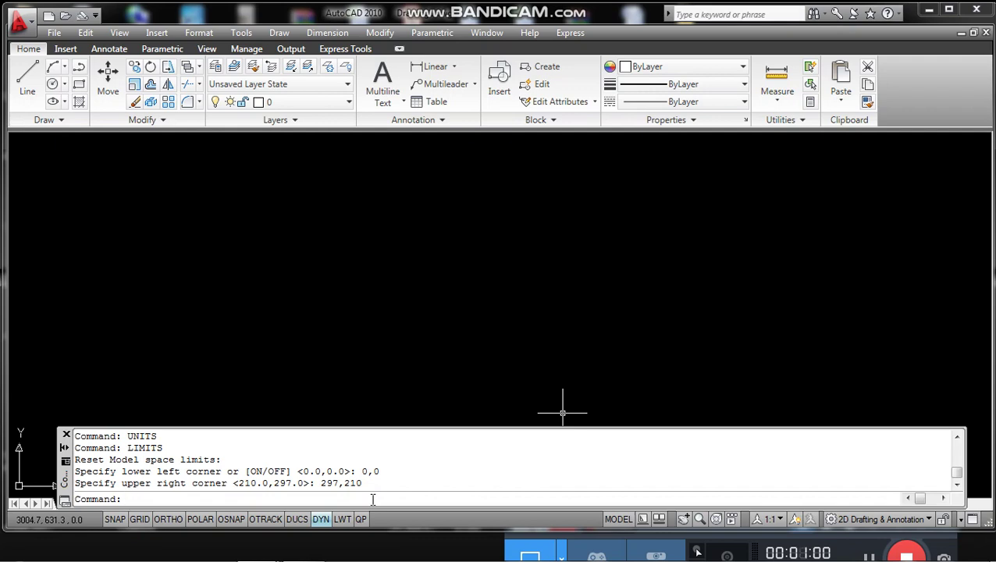
# Step: Zoom All to fit the limits, then start MVSETUP
pyautogui.write('ZOO')
pyautogui.write('M')
pyautogui.press('Return')
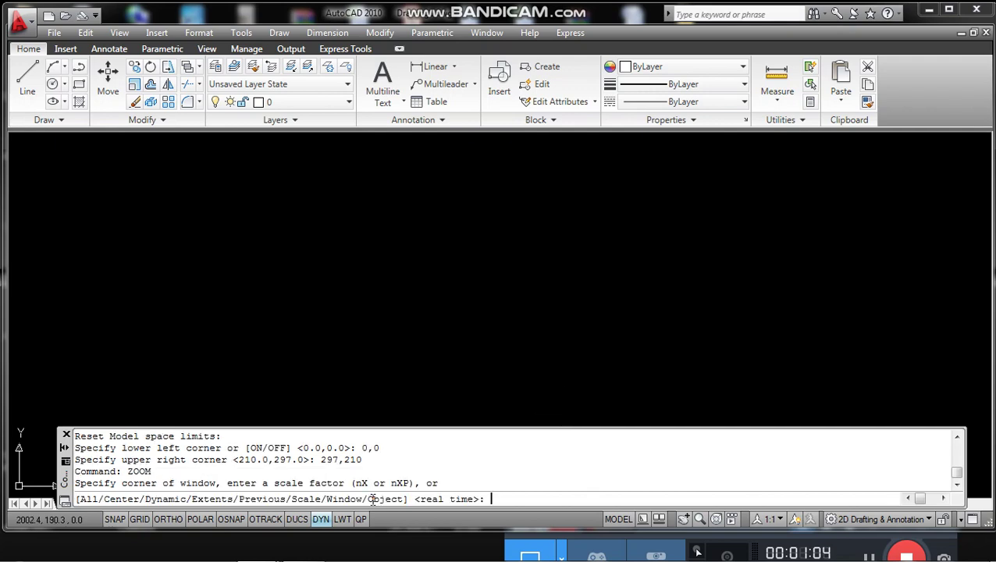
pyautogui.write('A')
pyautogui.write('LL')
pyautogui.press('Return')
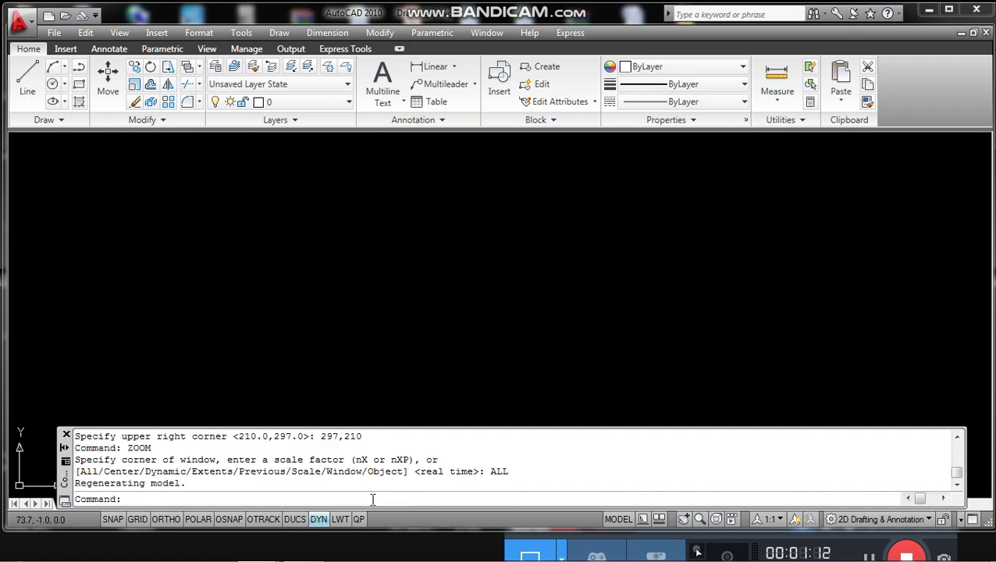
pyautogui.write('MVSET')
pyautogui.write('UP')
pyautogui.press('Return')
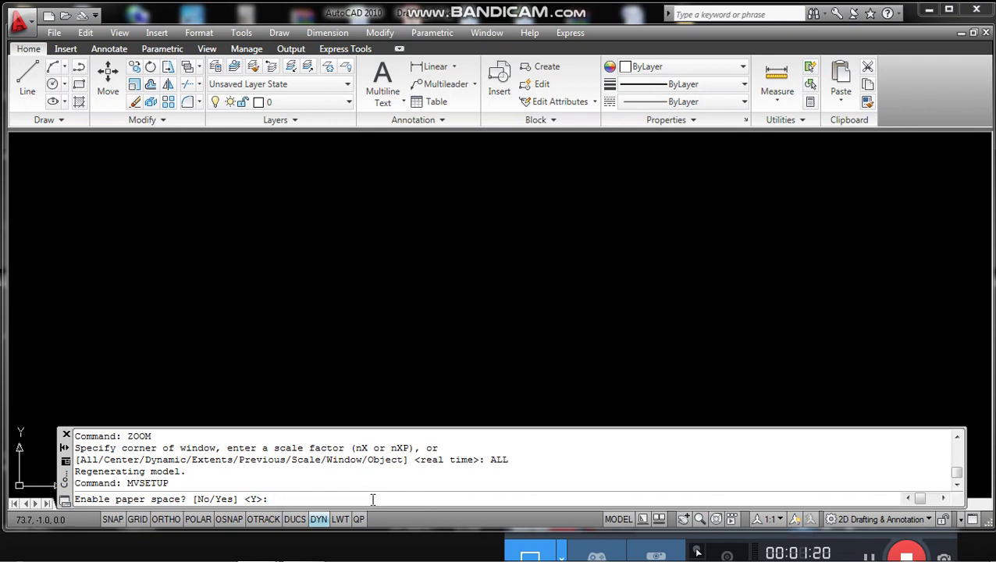
# Step: Decline paper space and choose Metric units with a scale factor of 1
pyautogui.write('NO')
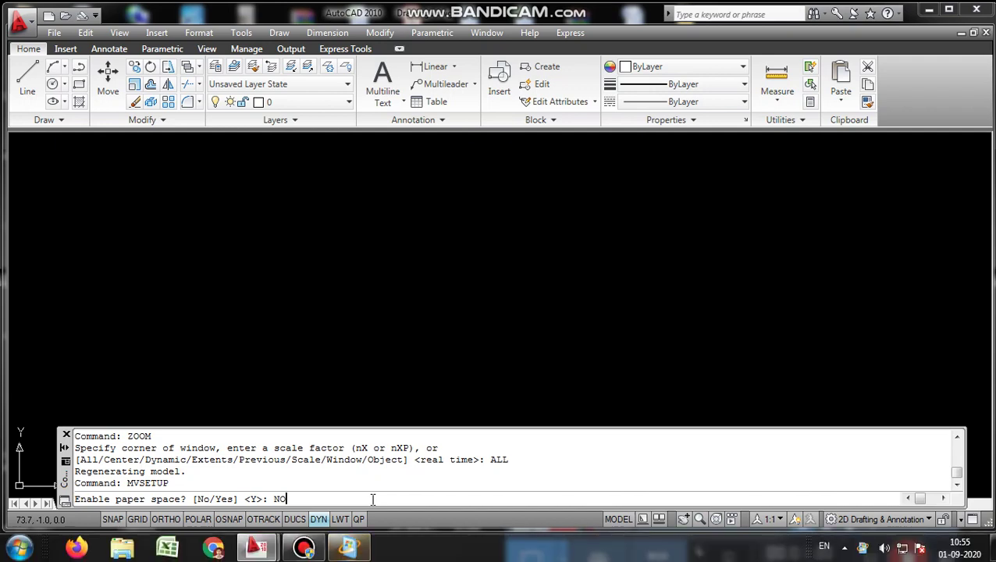
pyautogui.press('Return')
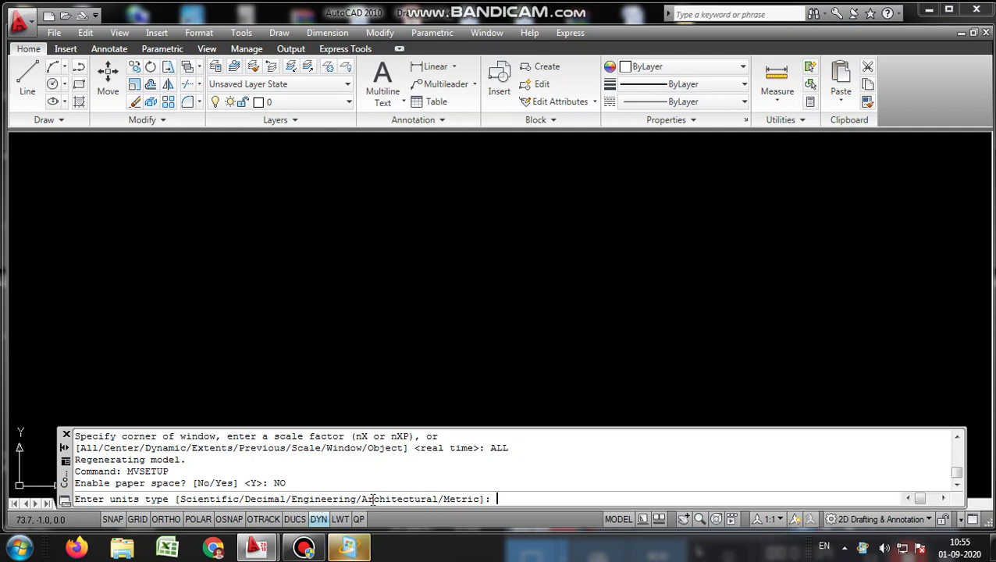
pyautogui.write('M')
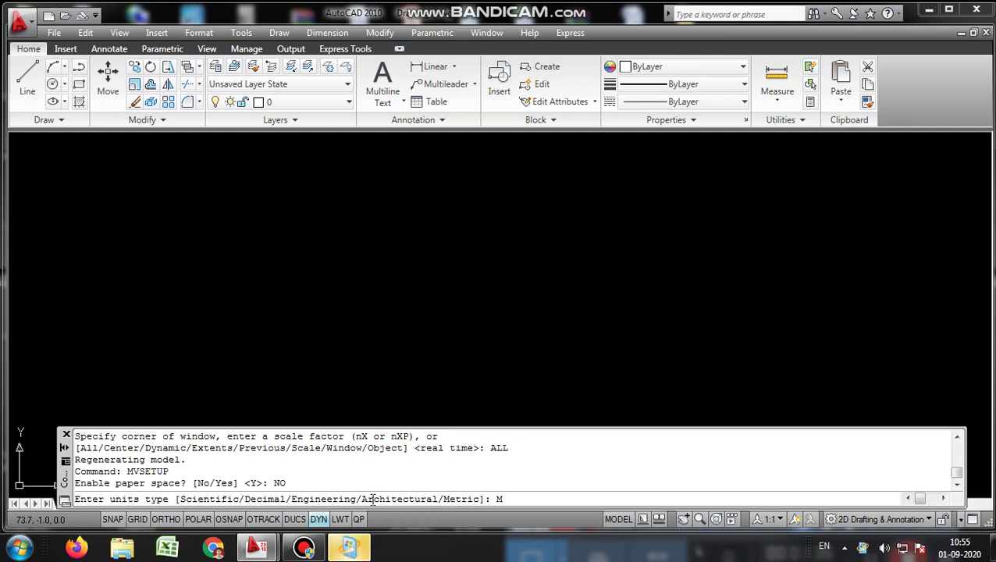
pyautogui.write('ETRIC')
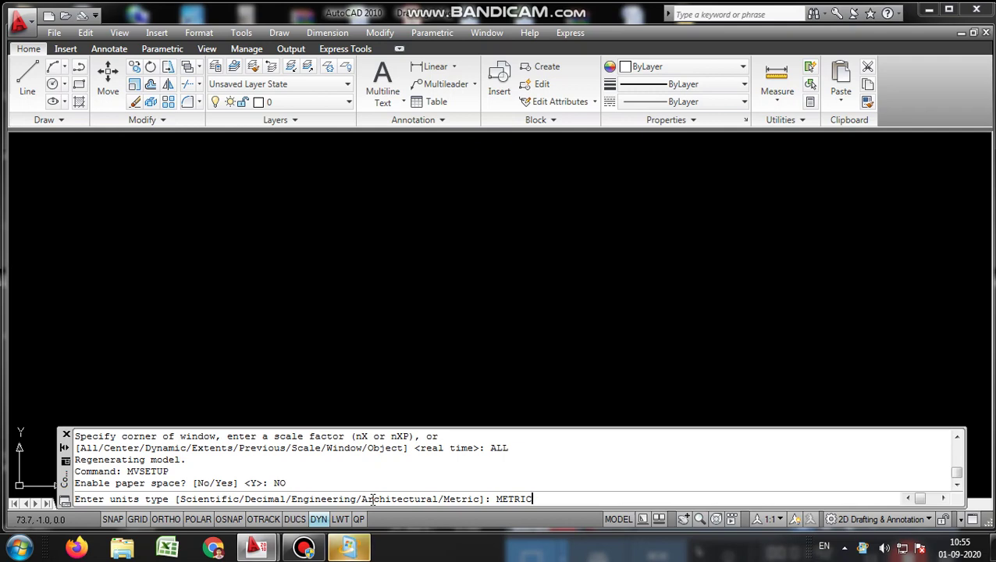
pyautogui.press('Return')
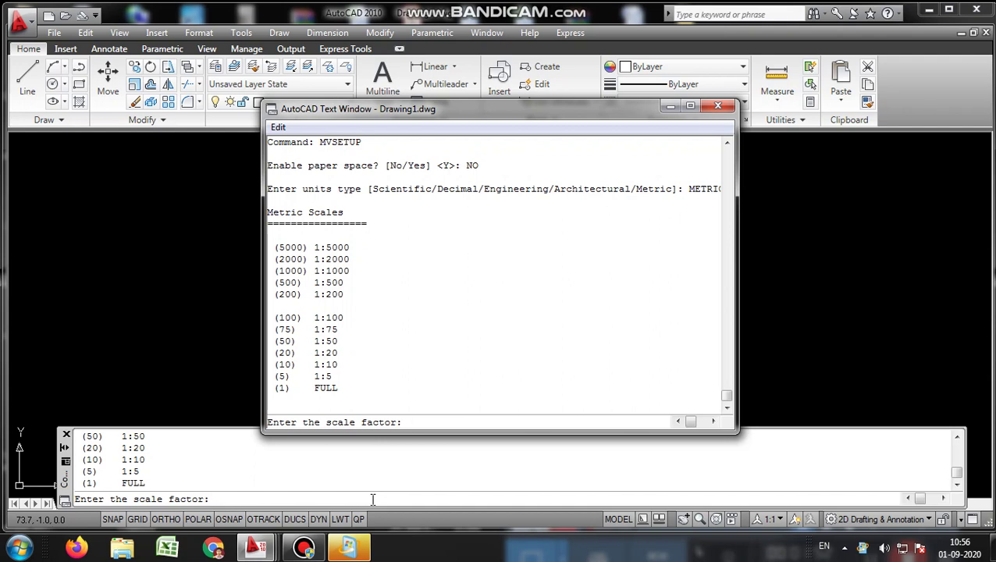
pyautogui.write('1')
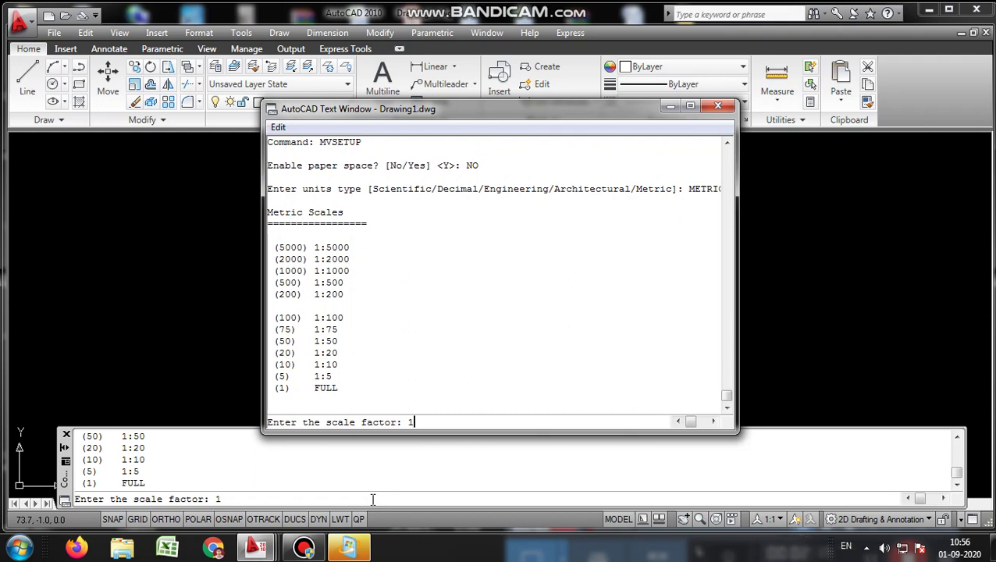
pyautogui.press('Return')
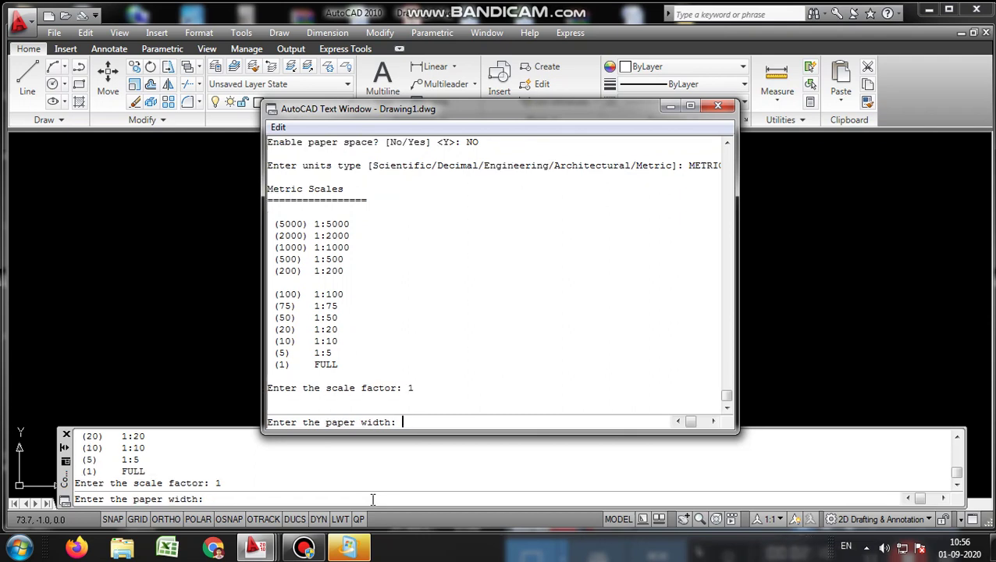
# Step: Enter a 297 × 210 paper size to create the border, then pan it into view
pyautogui.write('2')
pyautogui.write('97')
pyautogui.press('Return')
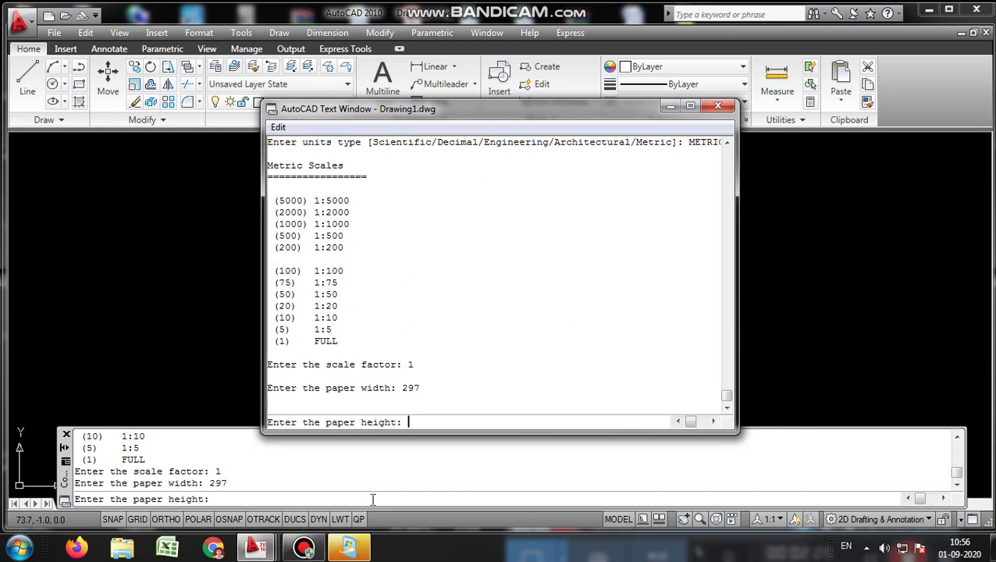
pyautogui.write('2')
pyautogui.write('10')
pyautogui.press('Return')
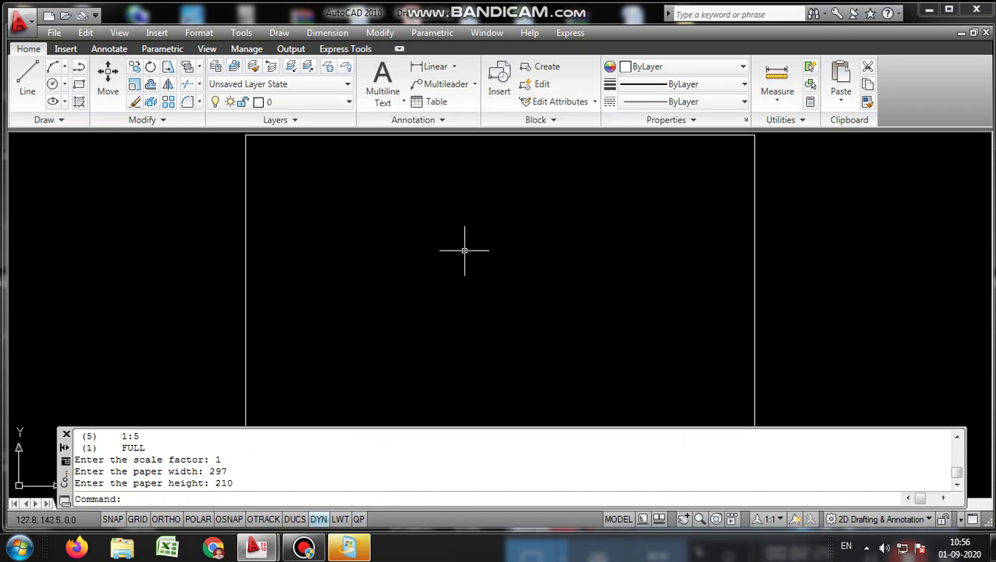
pyautogui.scroll(-3, 462, 249)
pyautogui.moveTo(462, 249); pyautogui.dragTo(465, 245, button='middle')
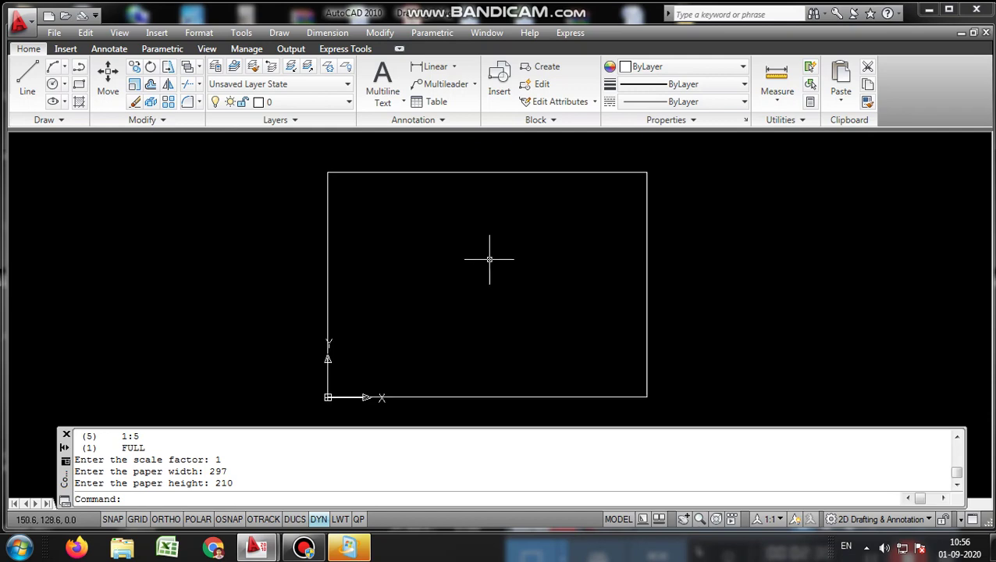
pyautogui.moveTo(490, 259); pyautogui.dragTo(525, 262, button='middle')
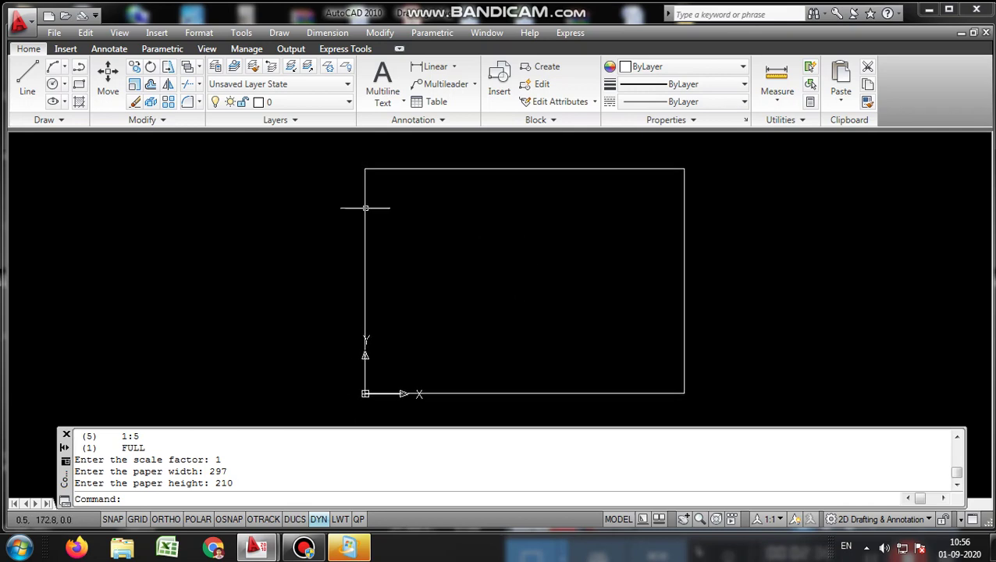
# Step: With Ortho on, draw a 100-unit bottom edge and 50-unit vertical side inside the border
pyautogui.click(284, 33)
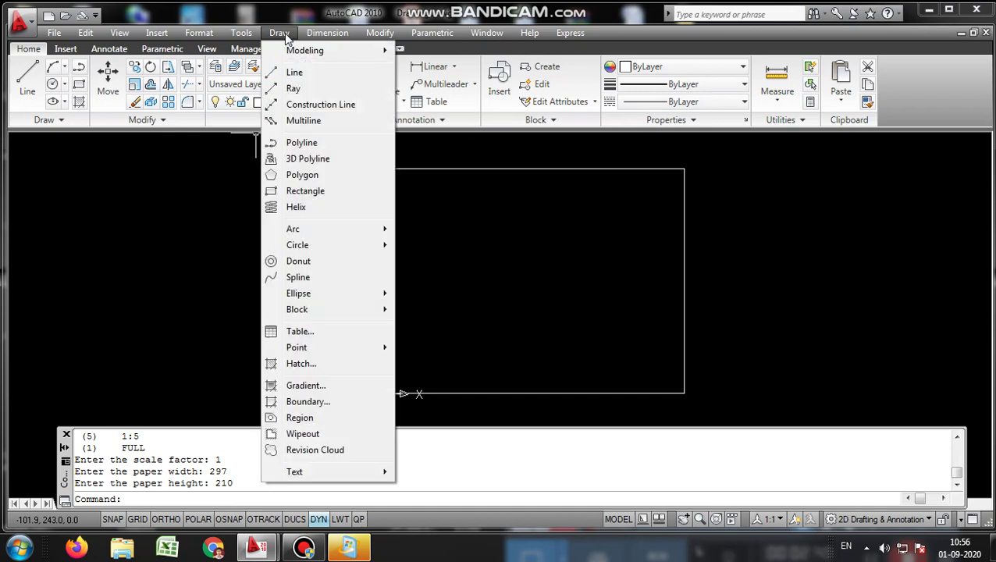
pyautogui.click(295, 73)
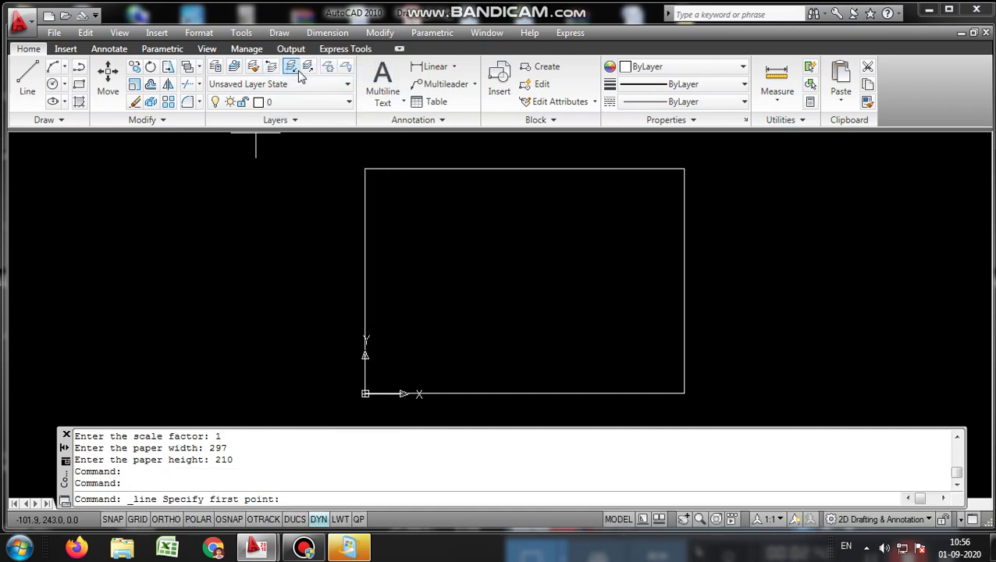
pyautogui.click(434, 336)
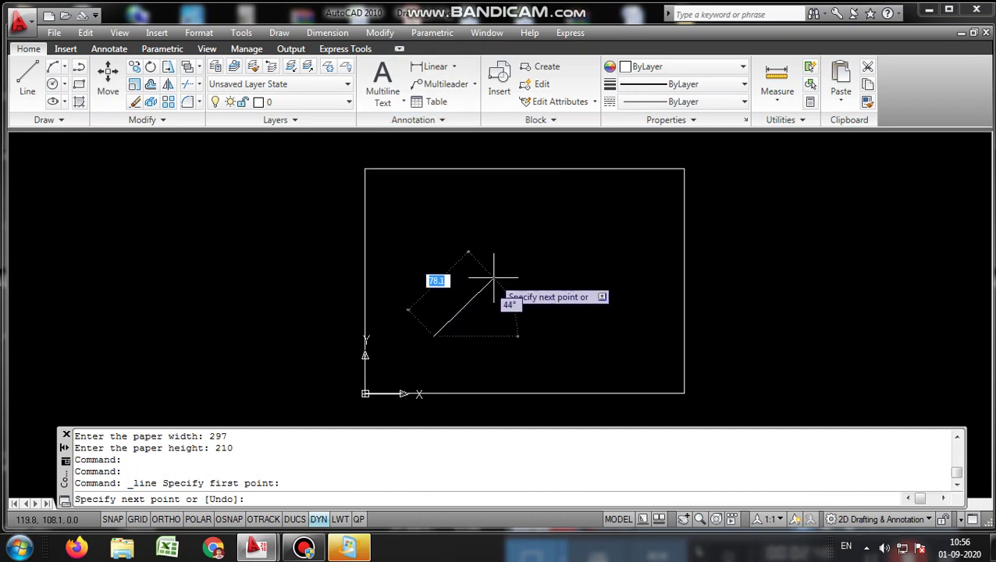
pyautogui.press('F8')
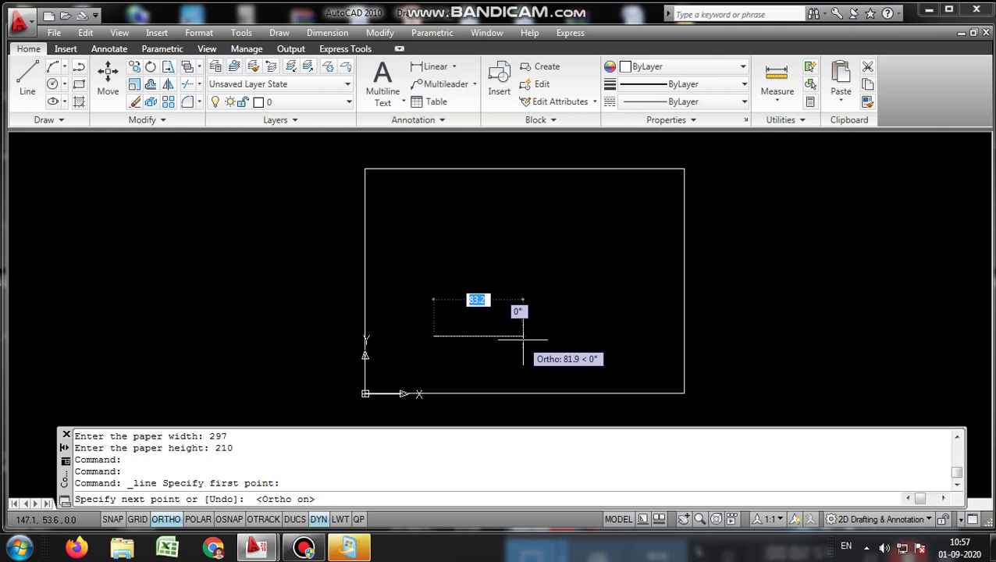
pyautogui.write('1')
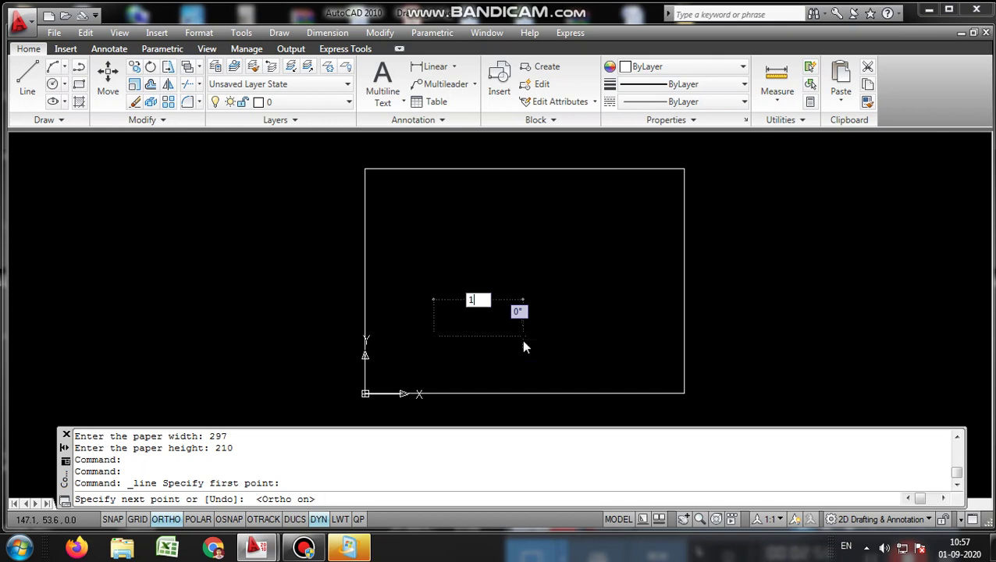
pyautogui.write('00')
pyautogui.press('Return')
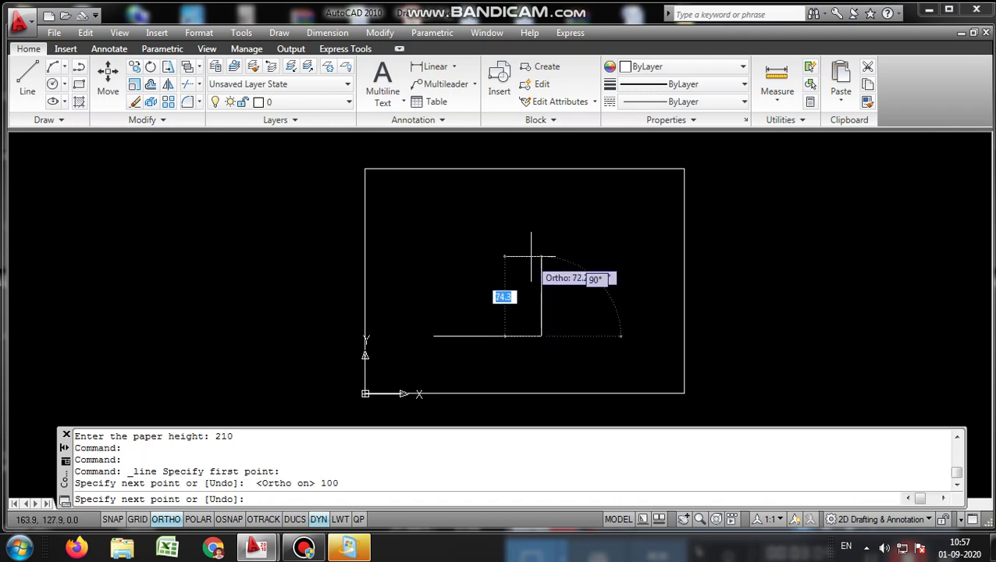
pyautogui.write('5')
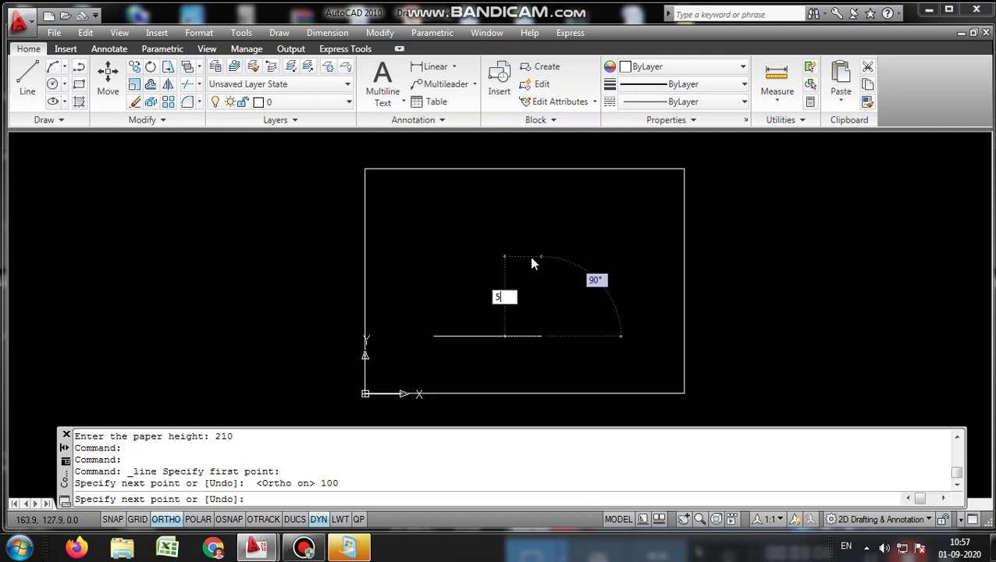
pyautogui.write('0')
pyautogui.press('Return')
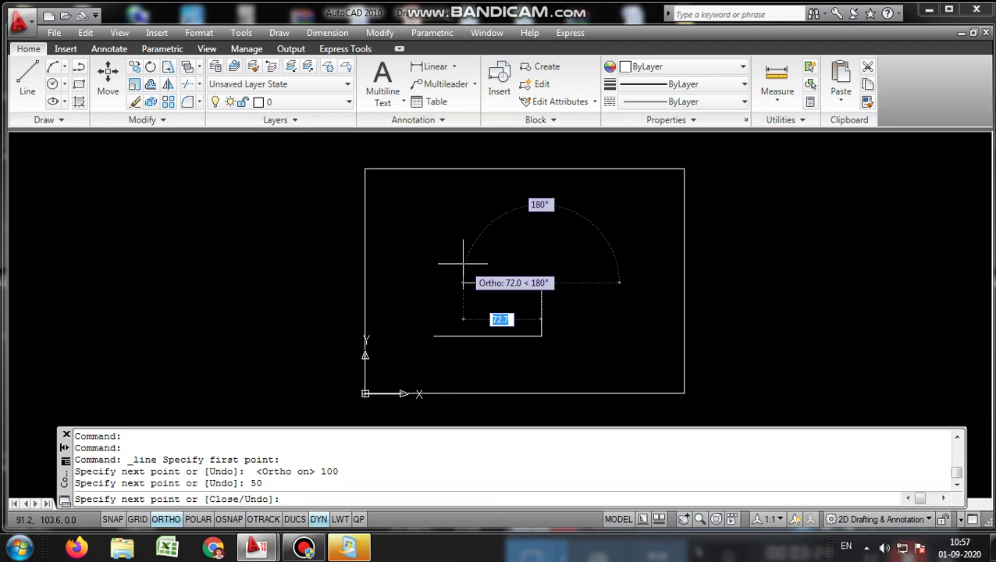
# Step: Enter 70 for the top edge and close the shape with C
pyautogui.write('70')
pyautogui.press('Return')
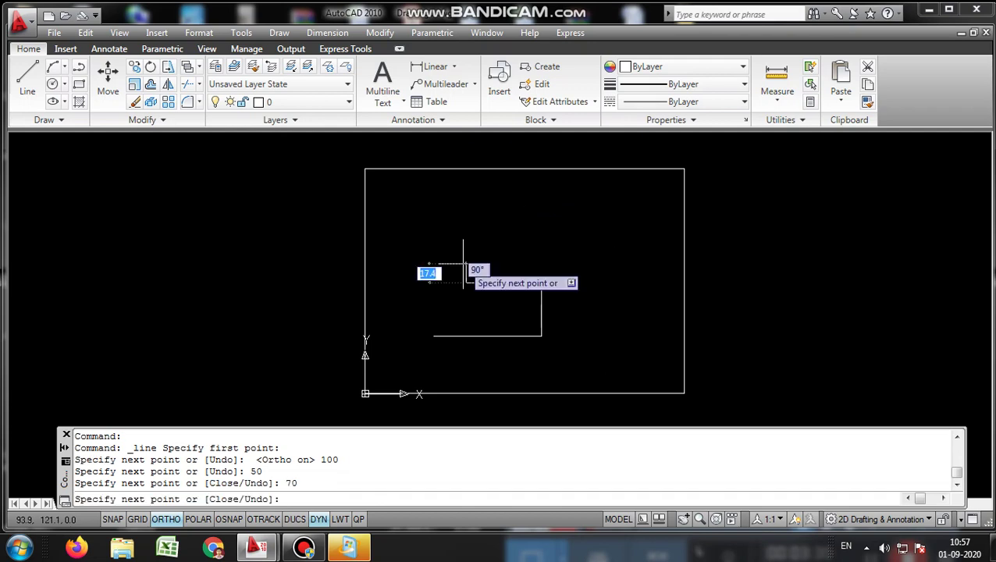
pyautogui.write('C')
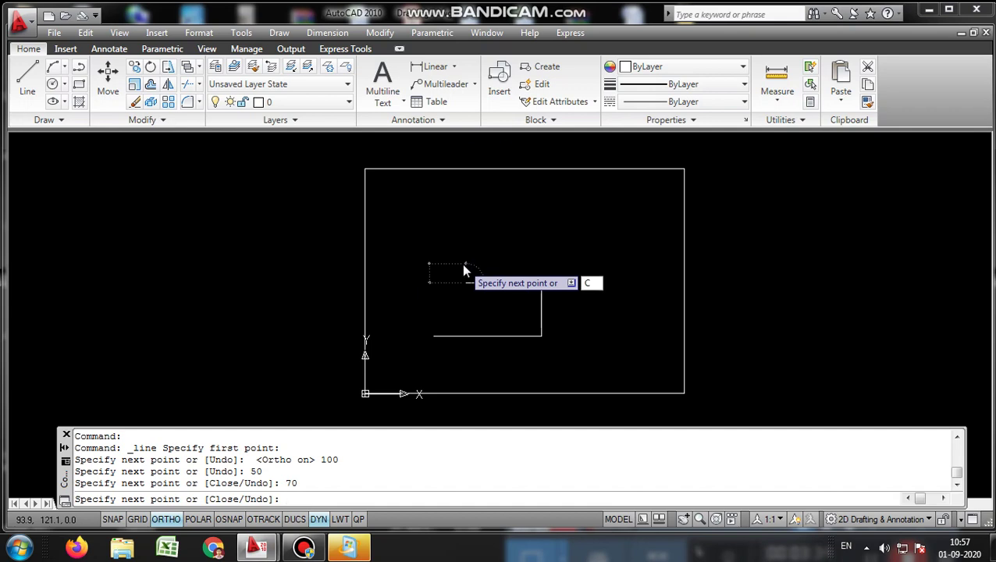
pyautogui.press('Return')
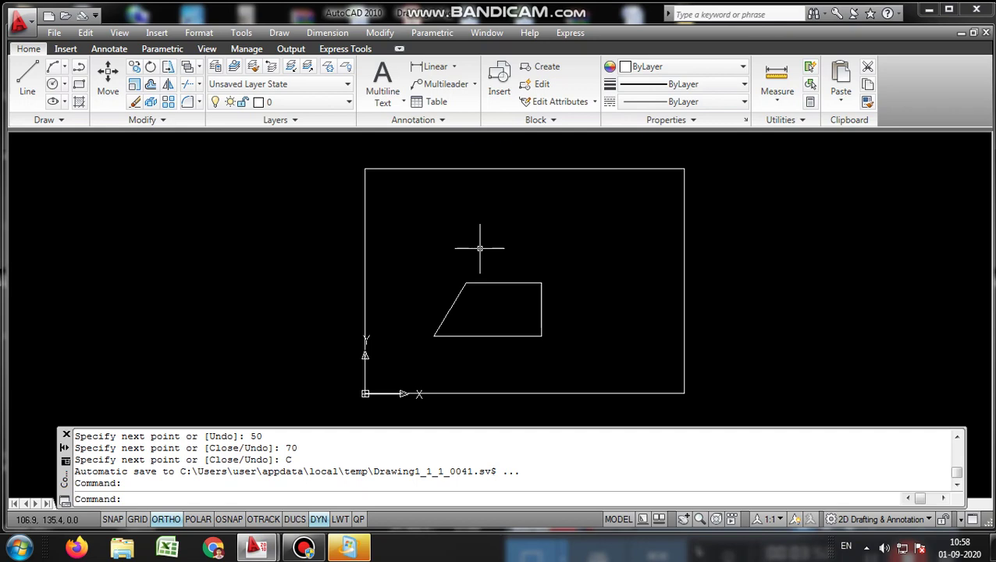
# Step: Turn on OSNAP and place the 100 linear dimension below the bottom edge
pyautogui.click(321, 34)
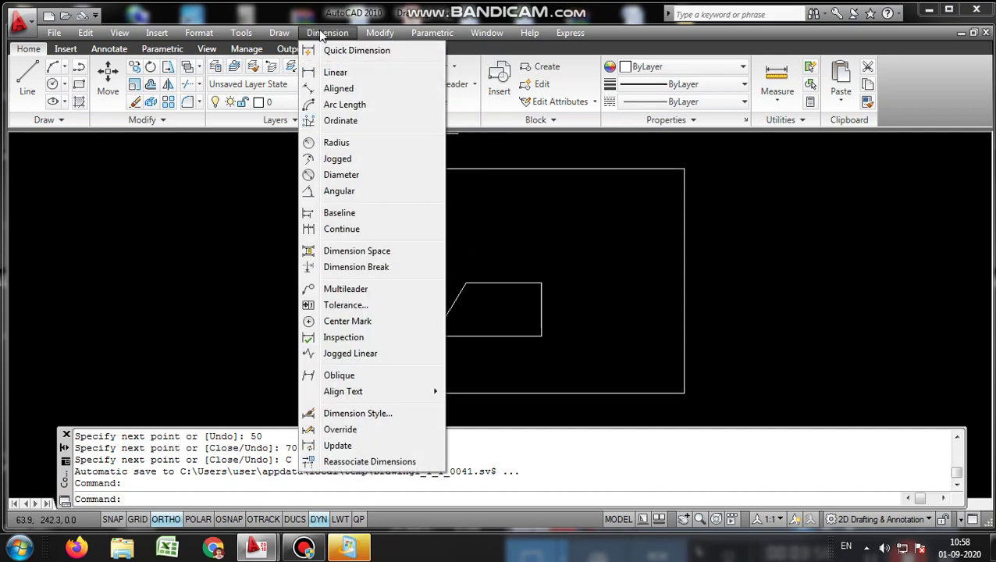
pyautogui.click(336, 73)
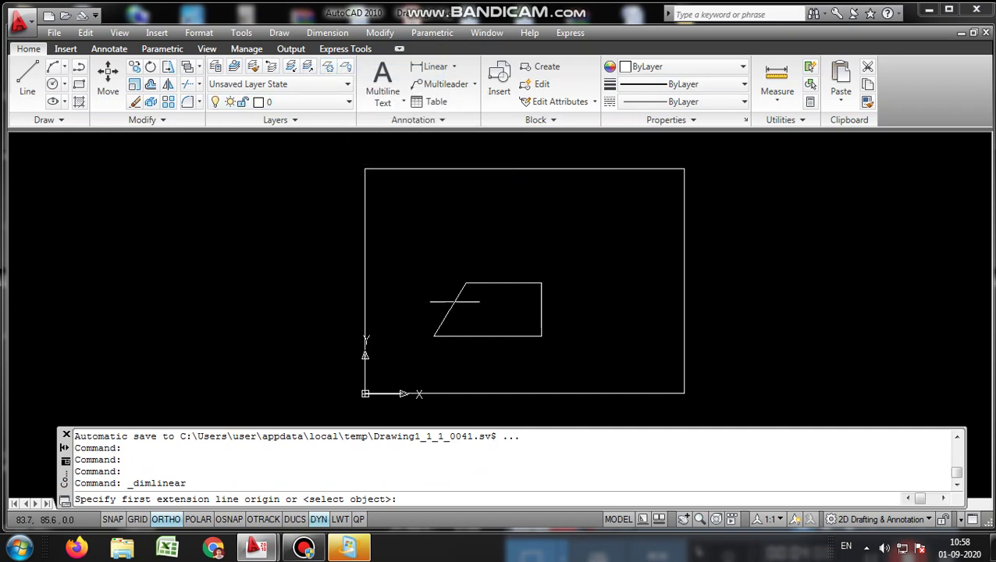
pyautogui.click(230, 519)
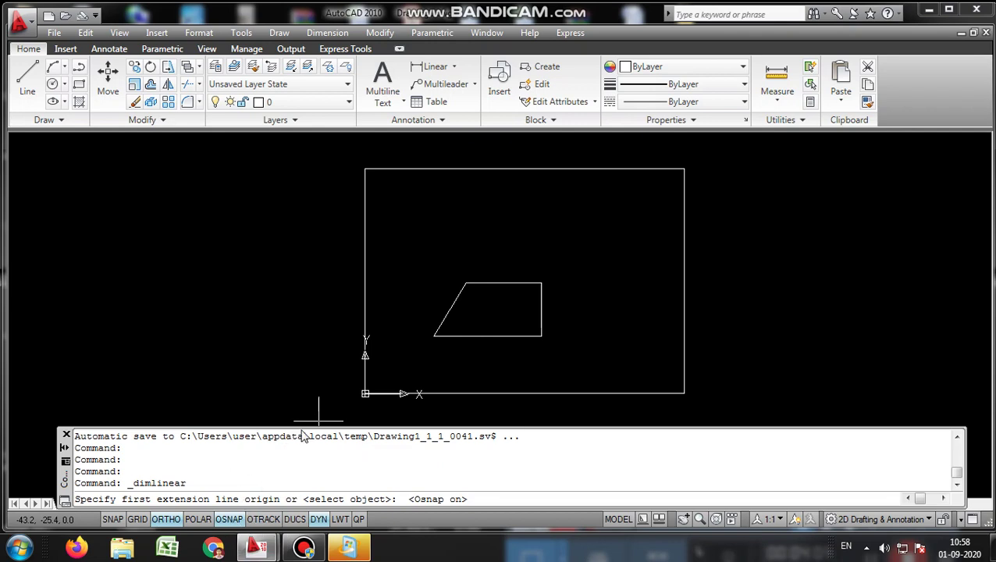
pyautogui.click(433, 336)
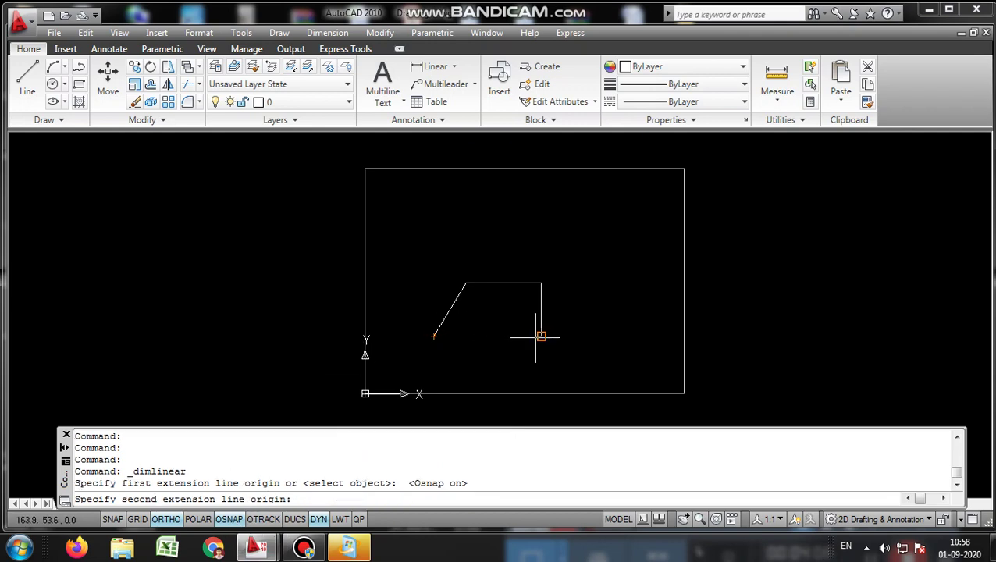
pyautogui.click(540, 336)
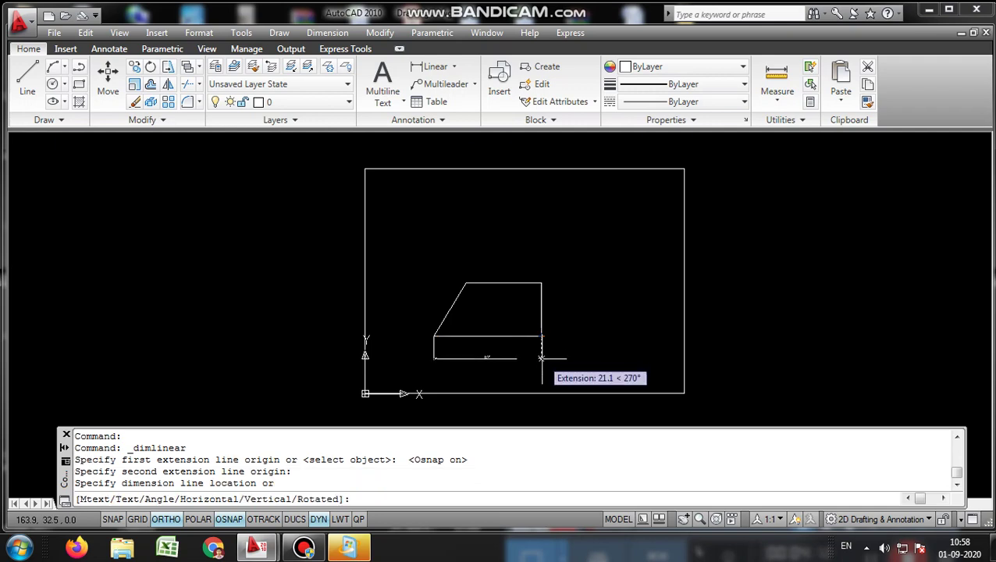
pyautogui.click(541, 358)
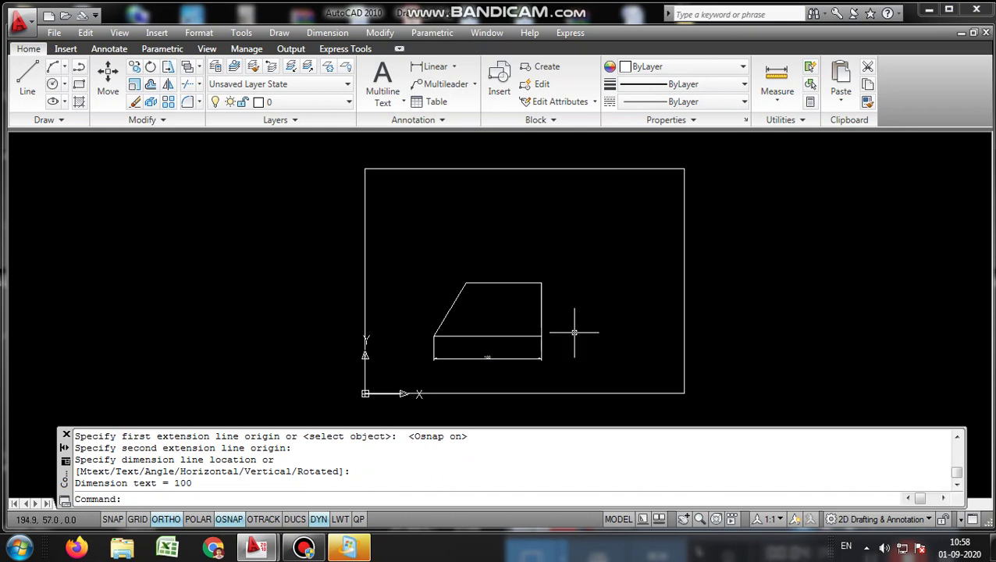
pyautogui.scroll(3, 481, 379)
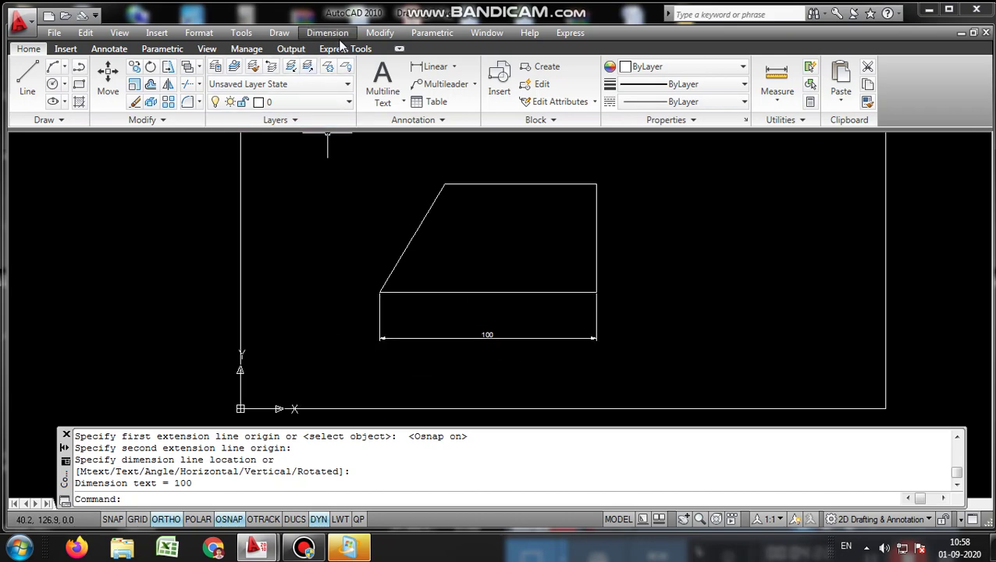
# Step: Add linear dimensions of 50 on the right side and 70 on the top edge
pyautogui.click(310, 33)
pyautogui.click(331, 71)
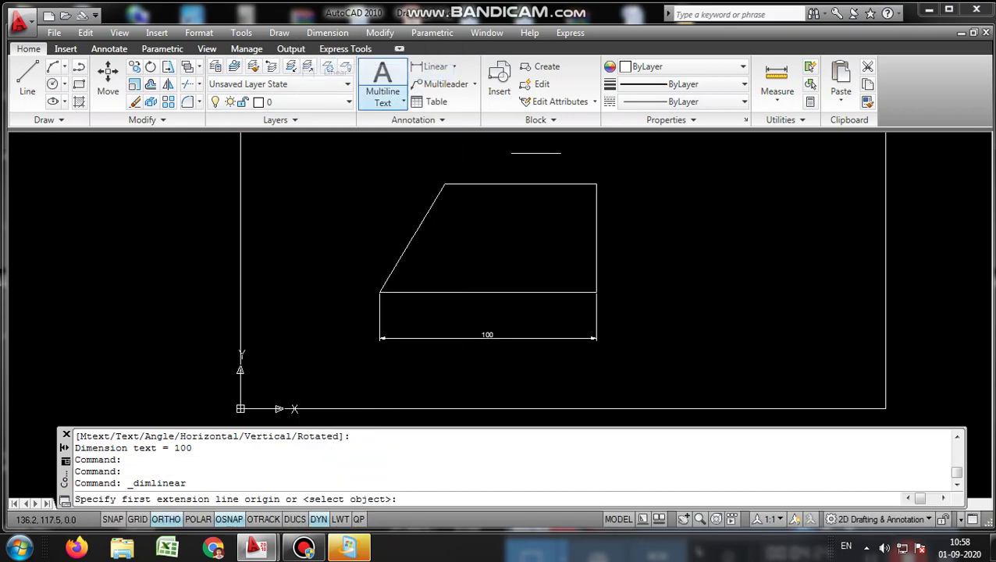
pyautogui.click(596, 292)
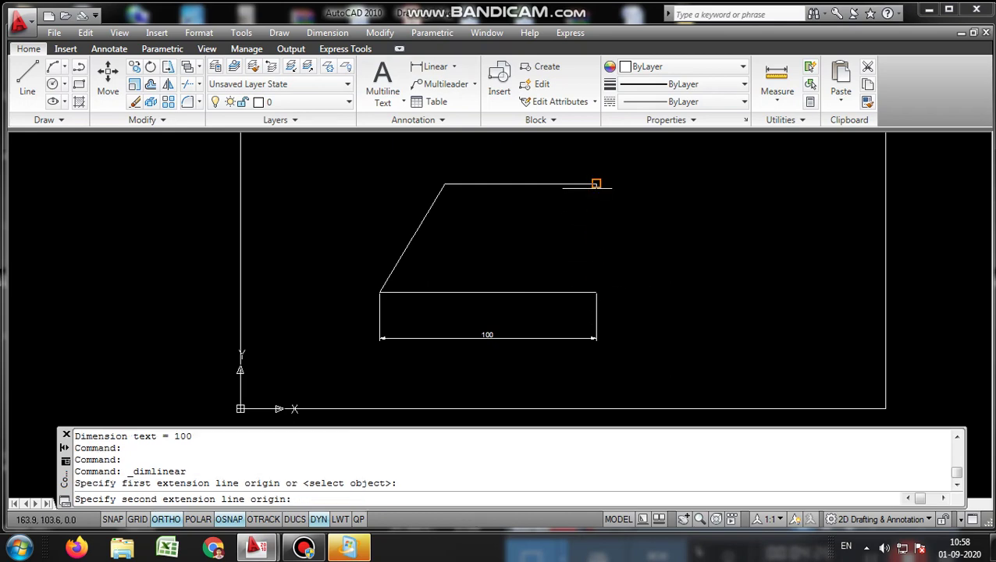
pyautogui.click(596, 184)
pyautogui.click(623, 204)
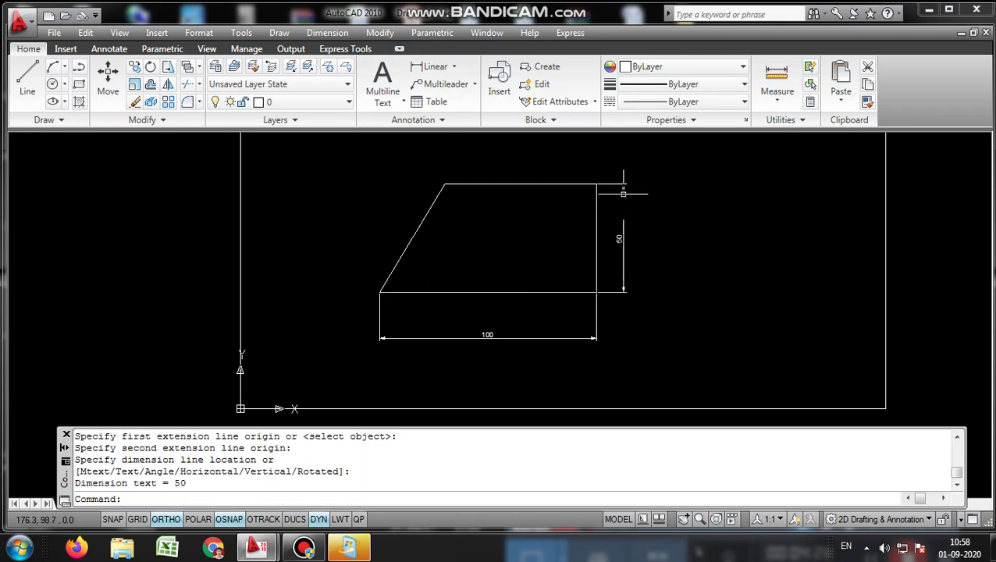
pyautogui.click(434, 66)
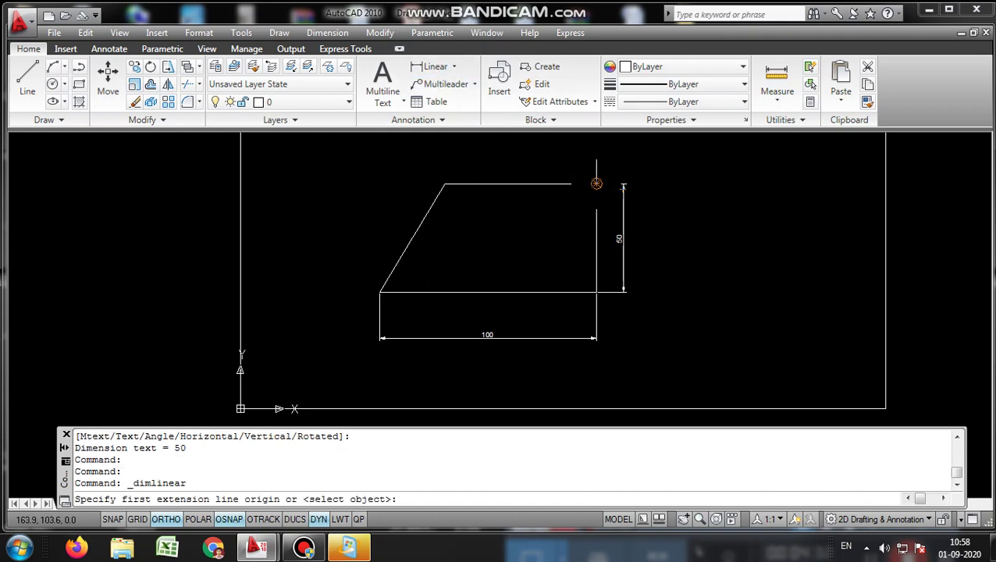
pyautogui.click(596, 184)
pyautogui.click(444, 184)
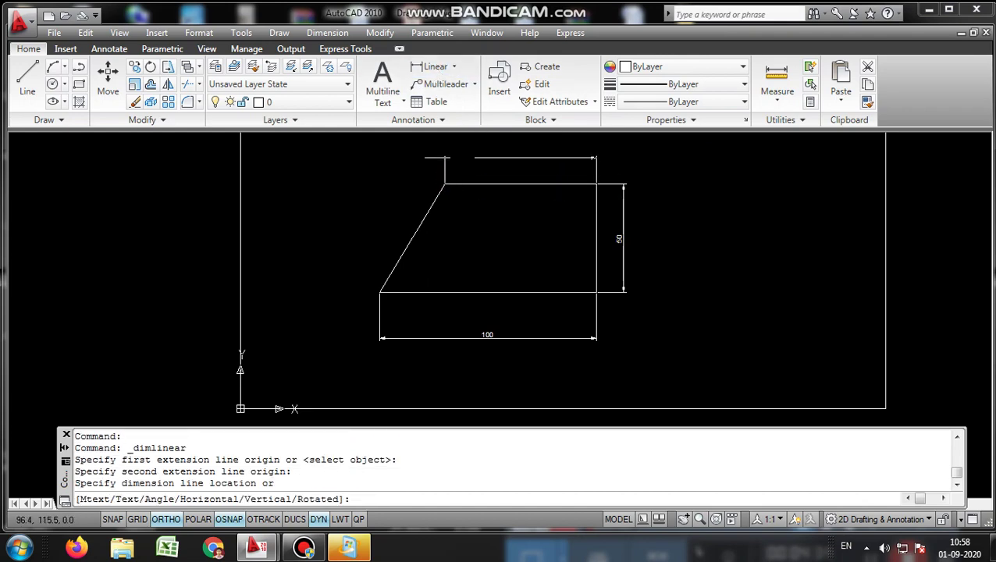
pyautogui.click(437, 158)
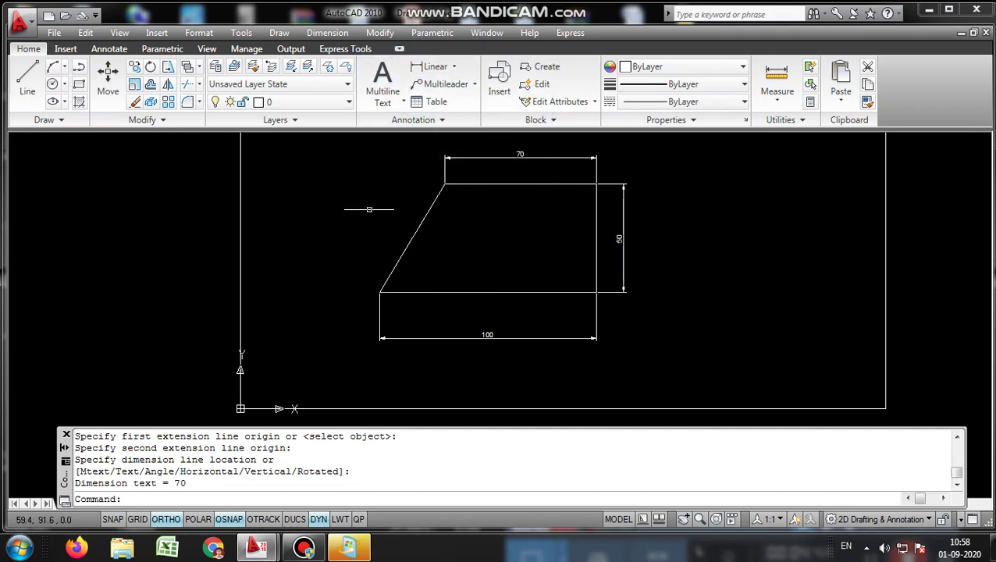
# Step: Snap to both ends of the slanted left side and place the 58.31 aligned dimension
pyautogui.click(327, 32)
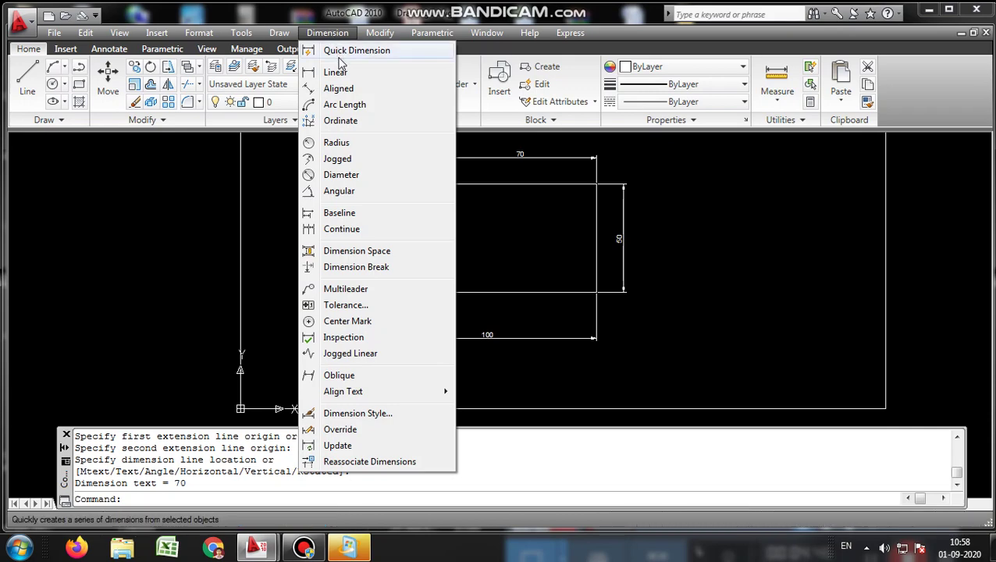
pyautogui.click(338, 89)
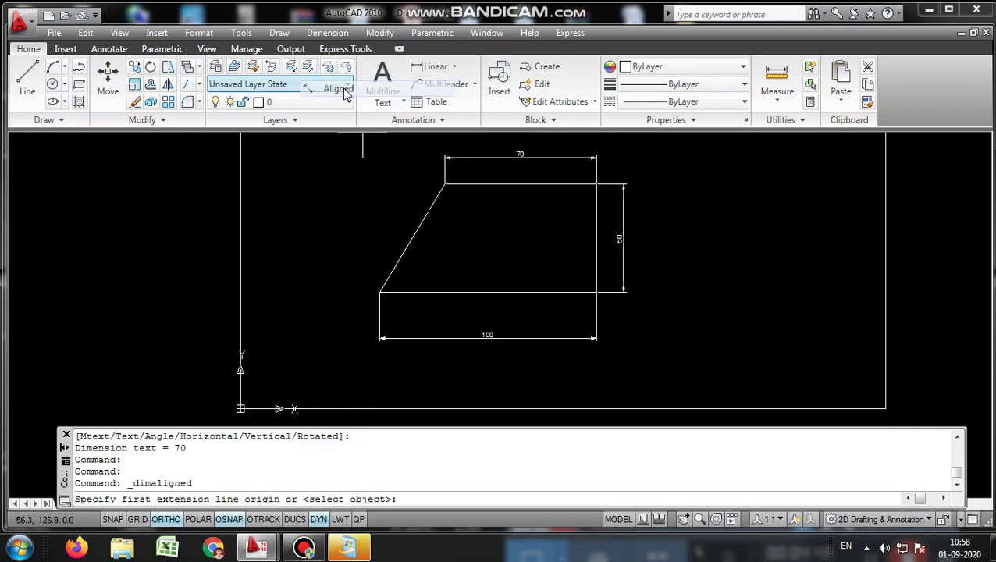
pyautogui.click(443, 183)
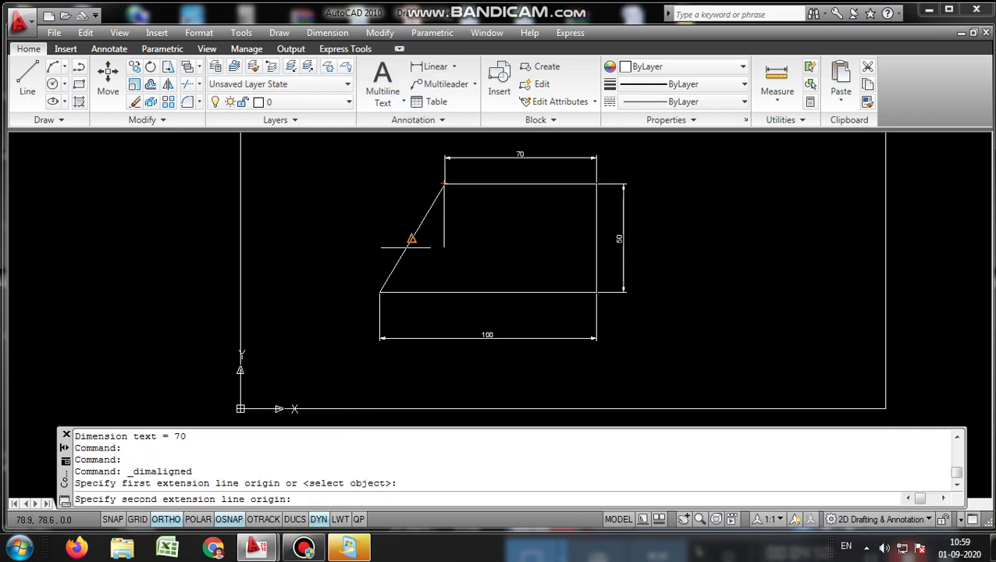
pyautogui.click(379, 292)
pyautogui.click(351, 252)
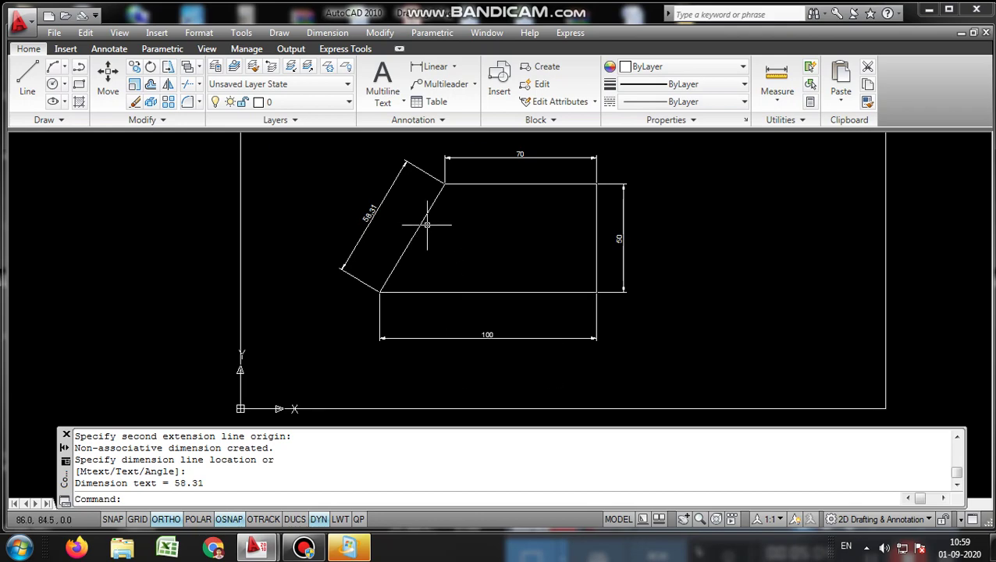
pyautogui.click(327, 32)
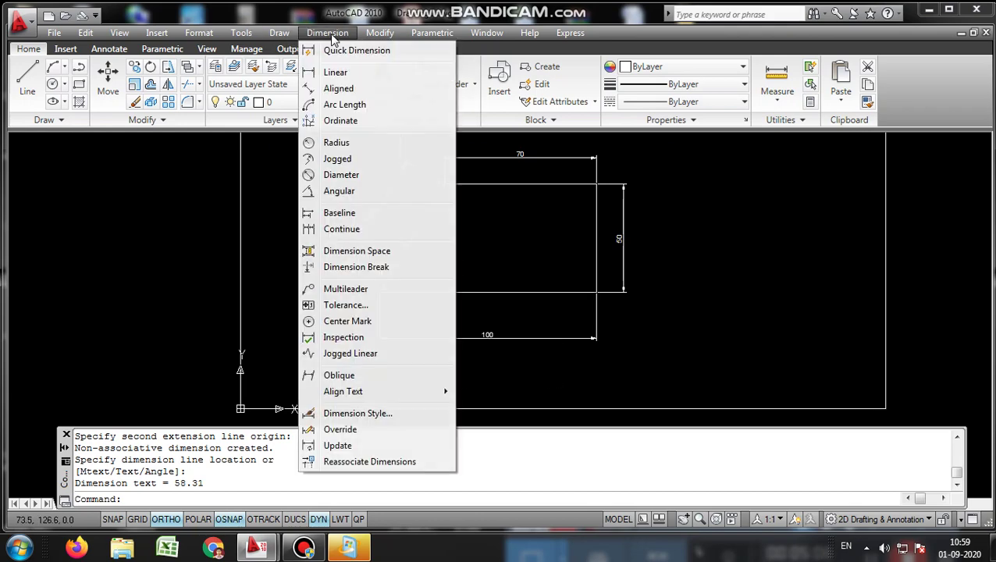
# Step: Add a 59° angular dimension between the trapezoid's slanted side and bottom edge
pyautogui.click(356, 193)
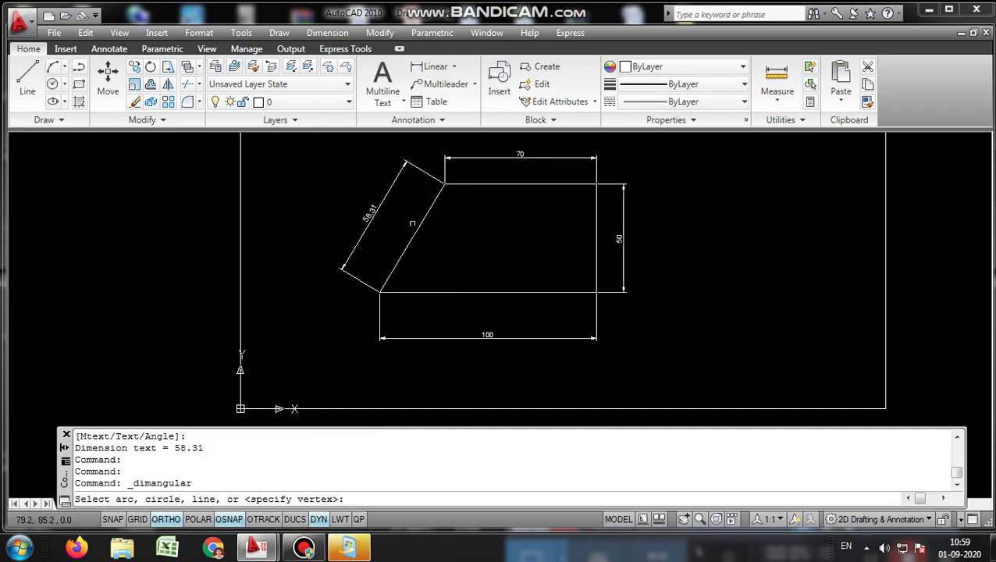
pyautogui.click(407, 244)
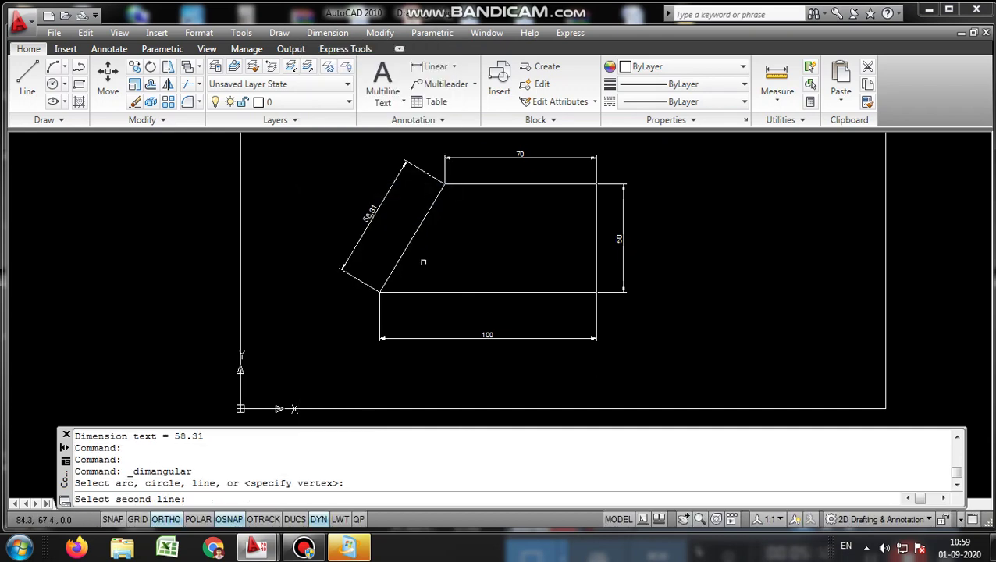
pyautogui.click(427, 291)
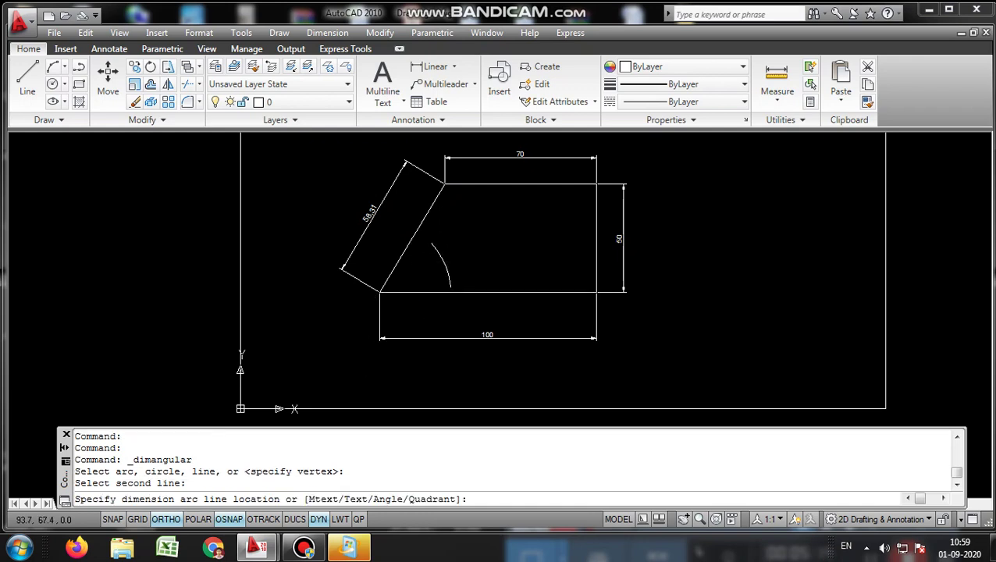
pyautogui.click(461, 258)
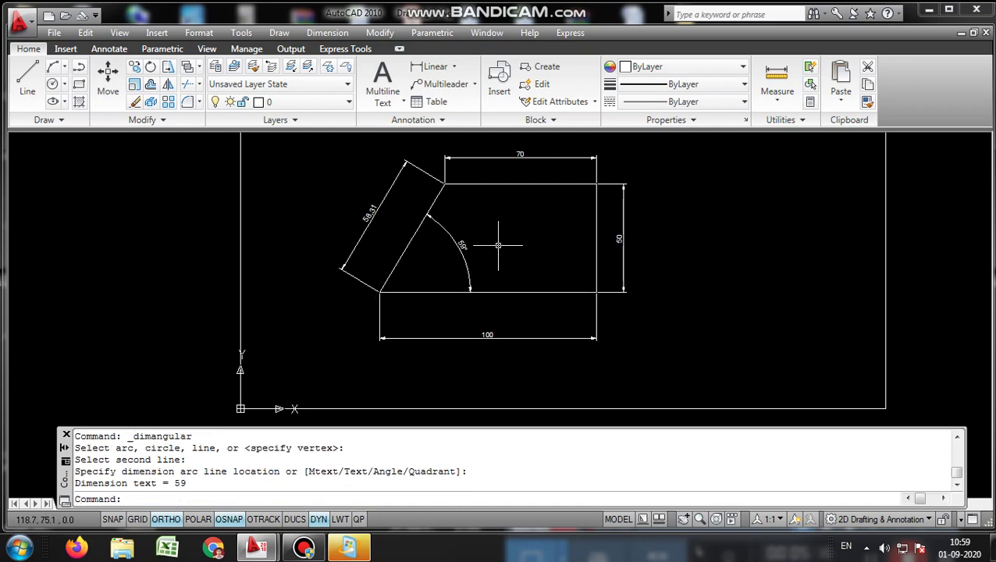
pyautogui.scroll(2, 514, 238)
pyautogui.moveTo(512, 244); pyautogui.dragTo(525, 277, button='middle')
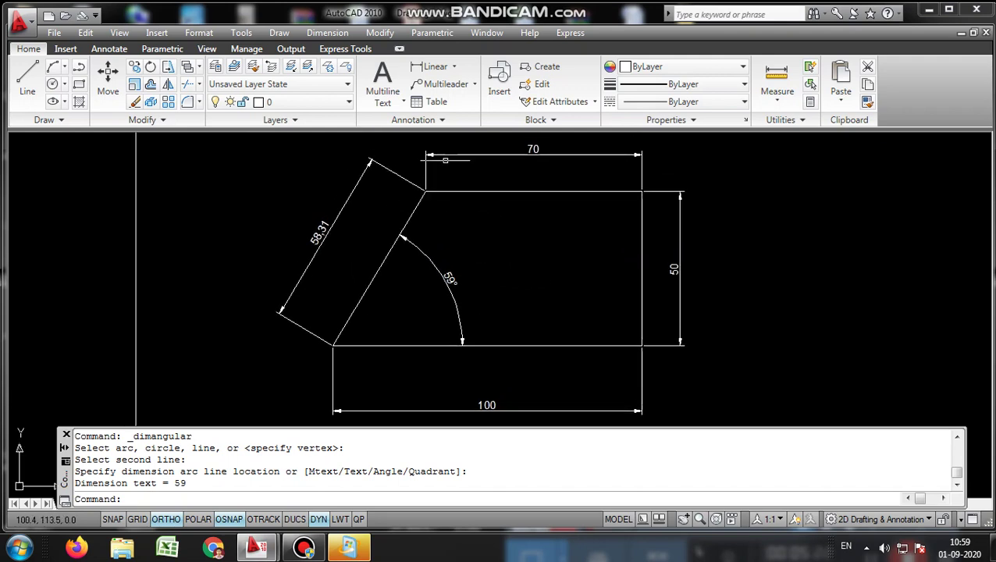
# Step: Add a 90° angular dimension between the trapezoid's right side and bottom edge
pyautogui.click(328, 33)
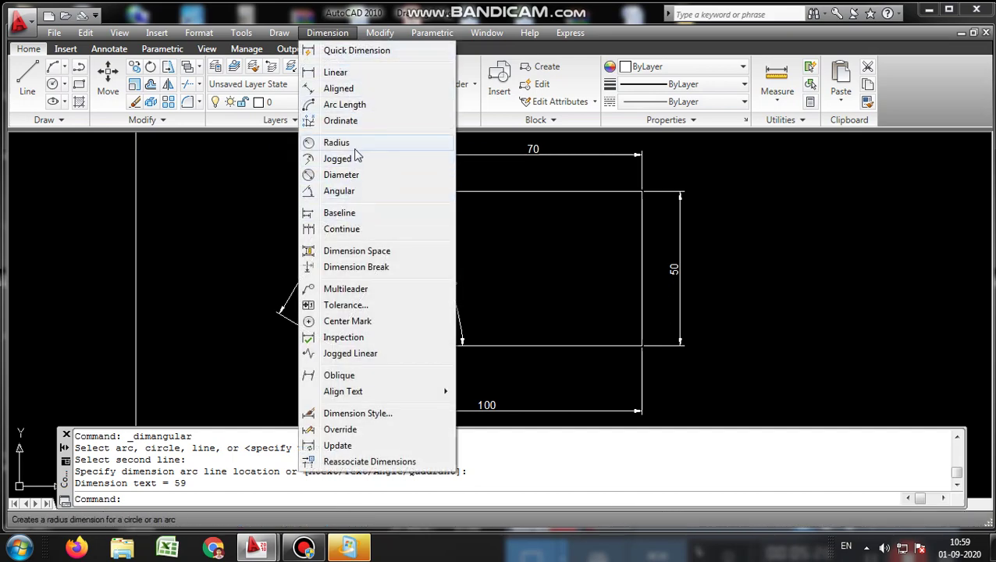
pyautogui.click(363, 192)
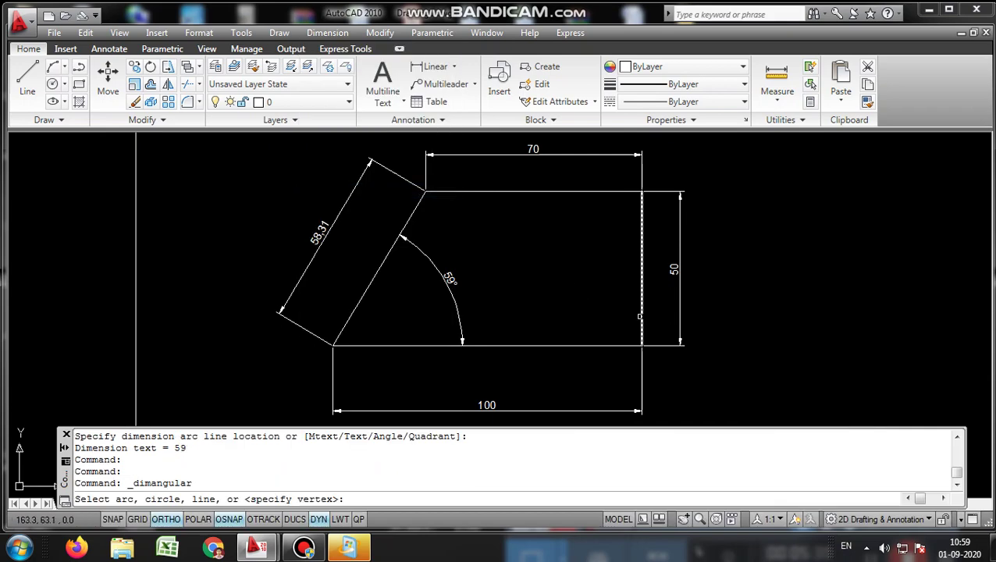
pyautogui.click(640, 316)
pyautogui.click(620, 344)
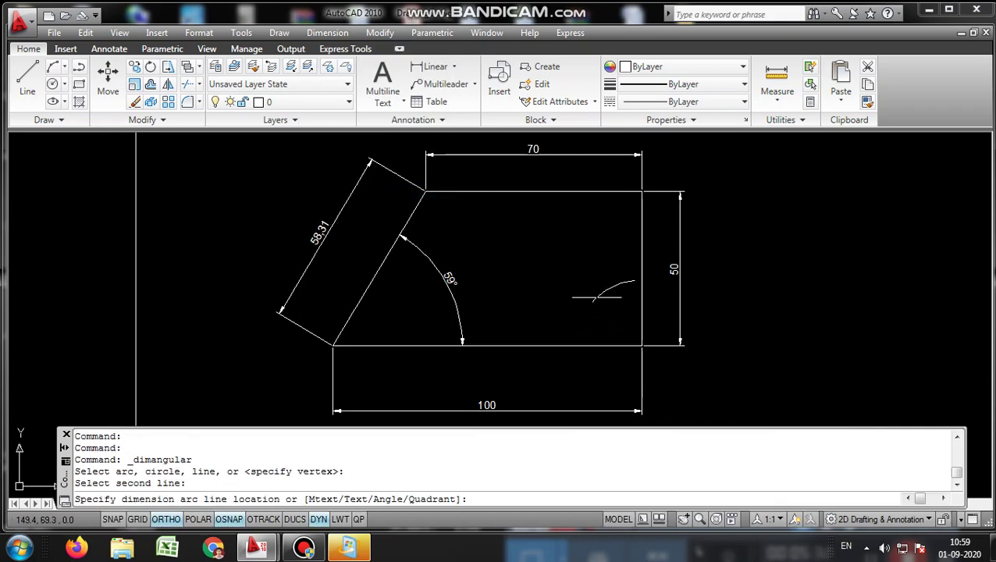
pyautogui.click(578, 284)
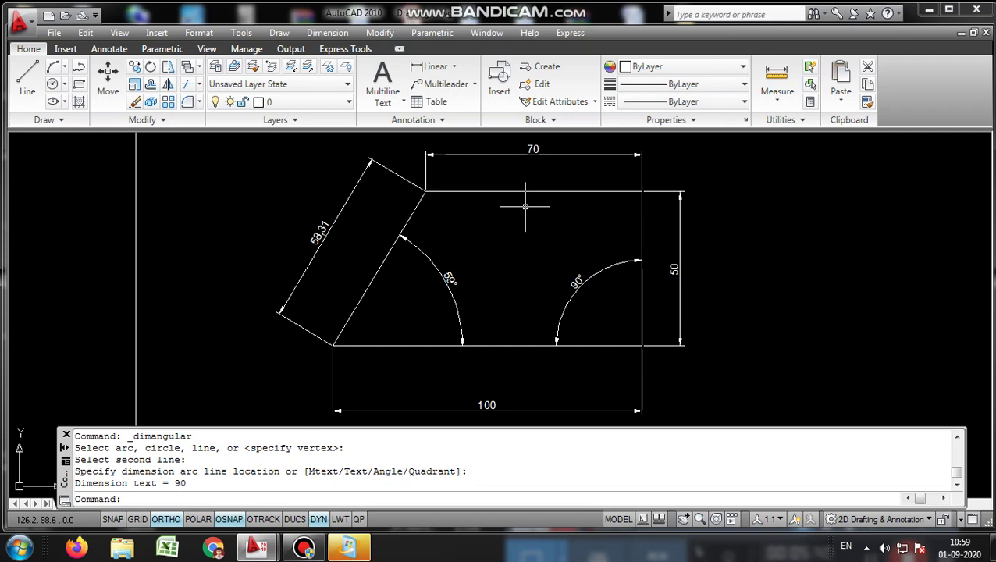
pyautogui.click(455, 67)
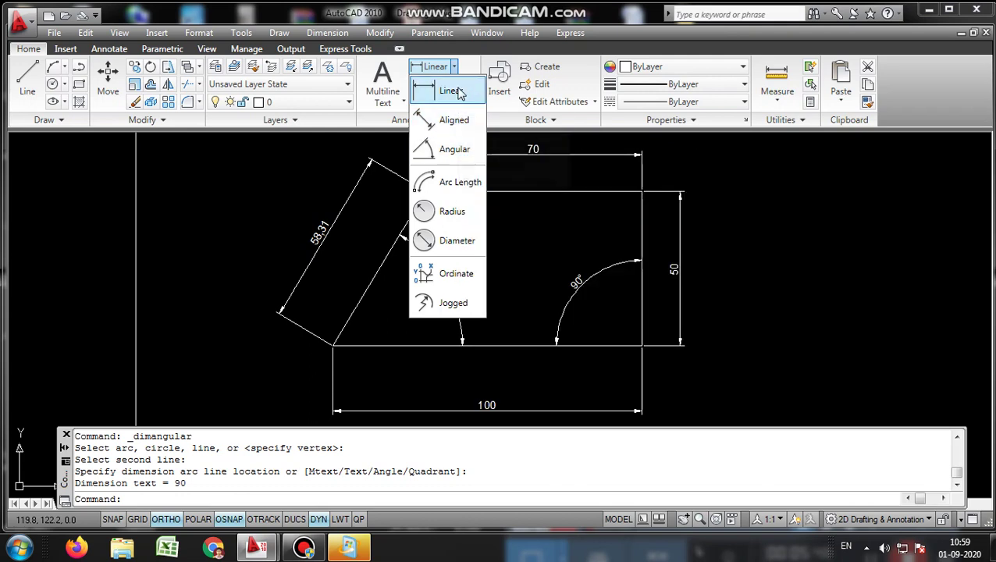
pyautogui.click(836, 217)
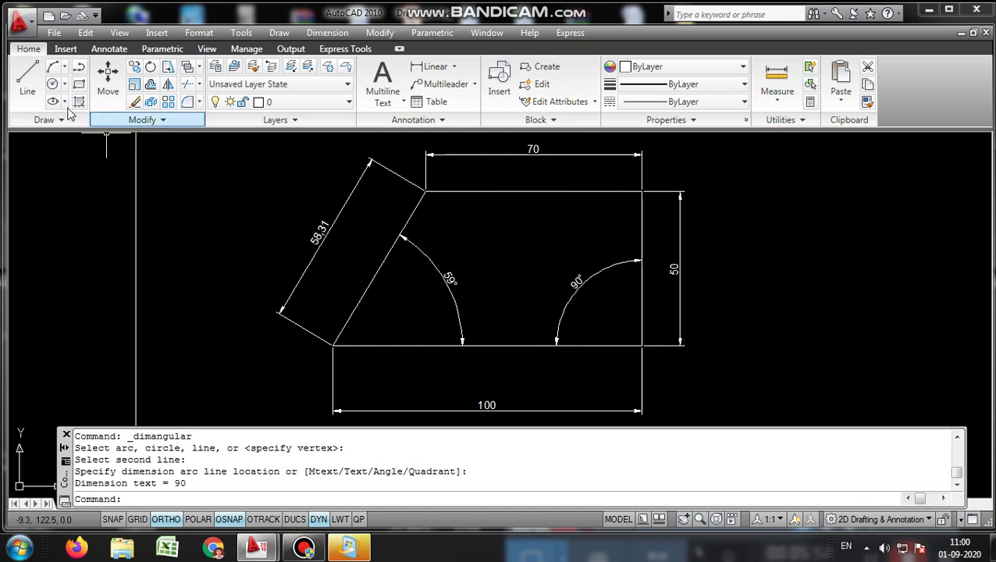
# Step: Draw a circle by centre and radius to the right of the trapezoid
pyautogui.click(52, 84)
pyautogui.click(812, 257)
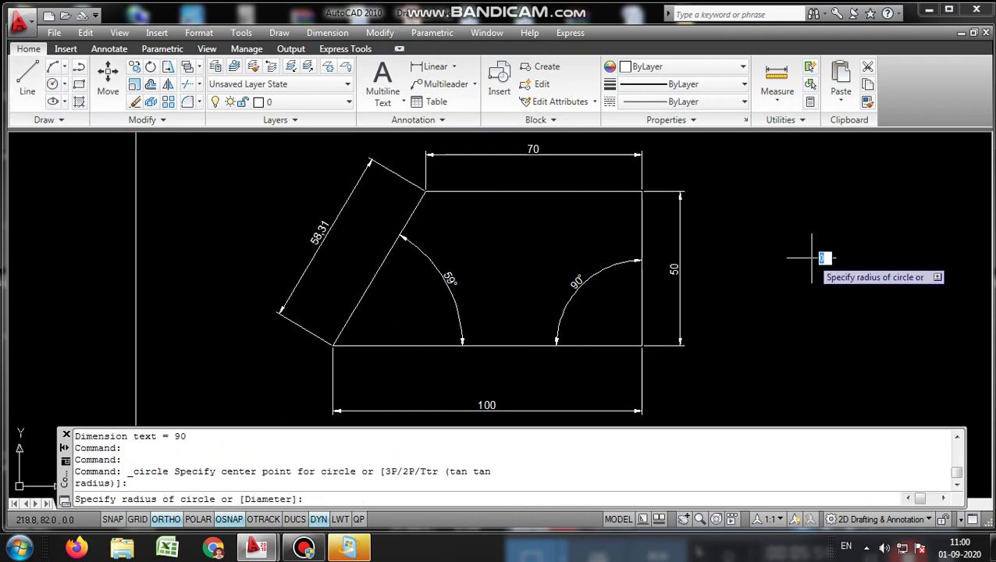
pyautogui.click(777, 236)
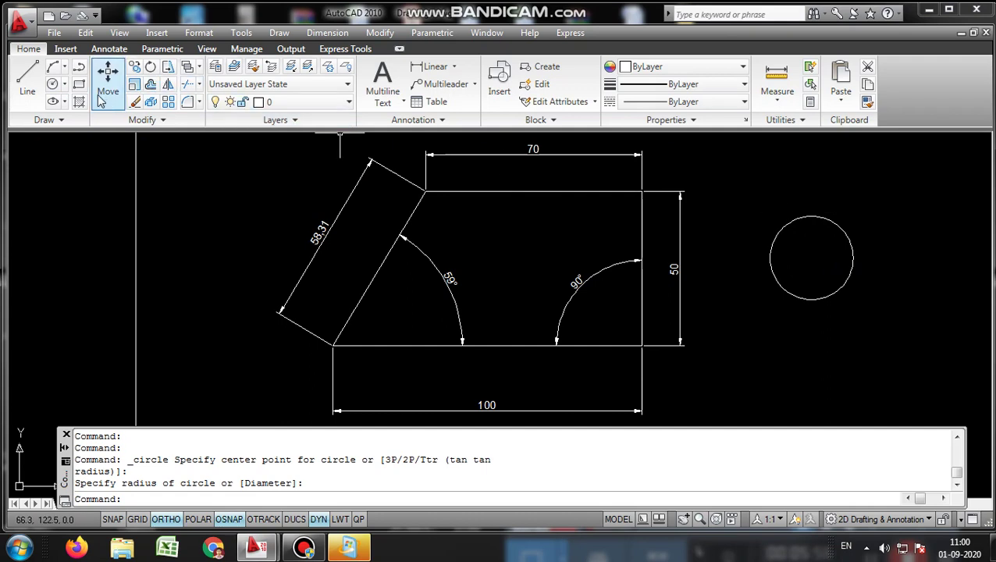
# Step: Draw a large three-point arc curving around the circle, with Ortho turned off
pyautogui.click(53, 67)
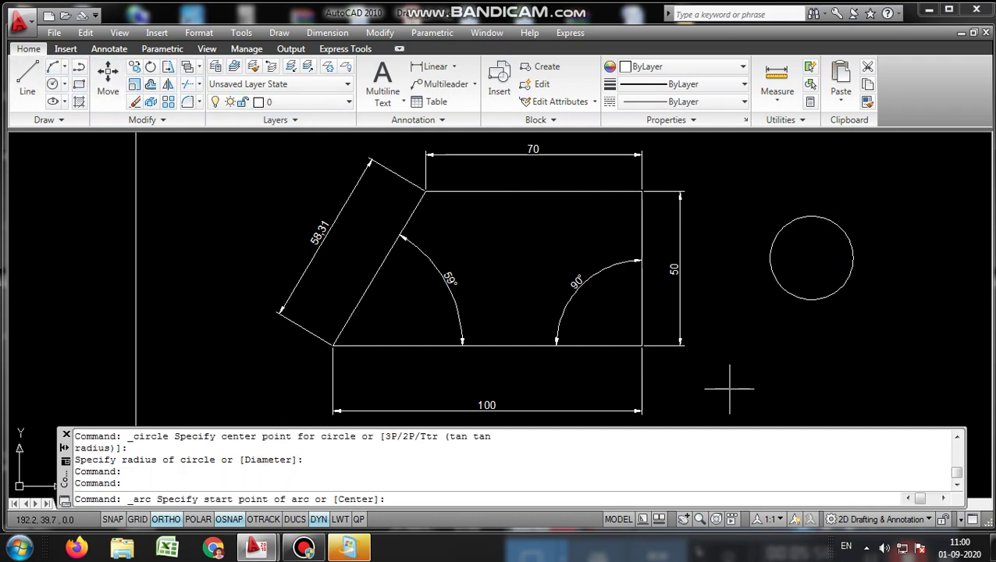
pyautogui.click(757, 177)
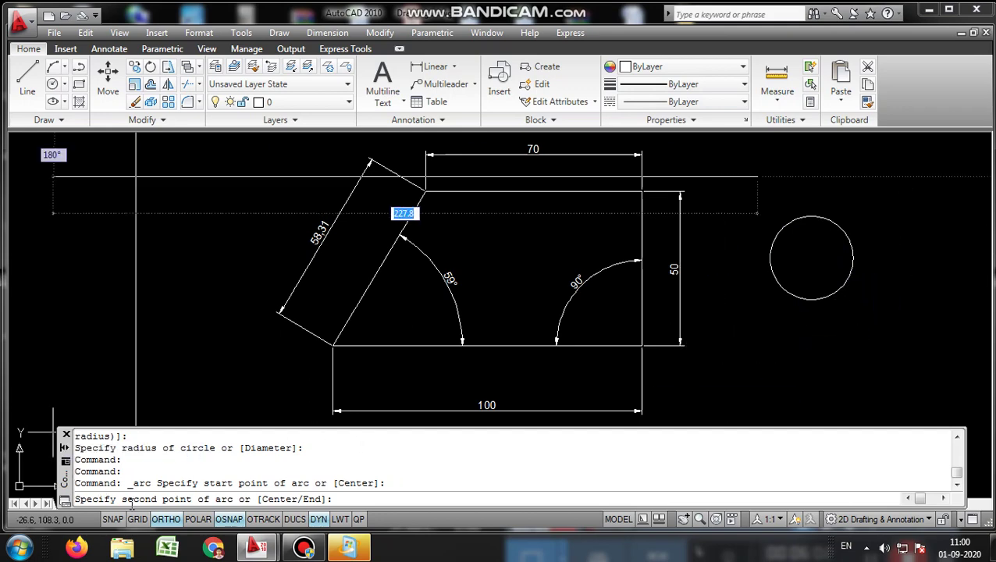
pyautogui.click(160, 521)
pyautogui.click(737, 327)
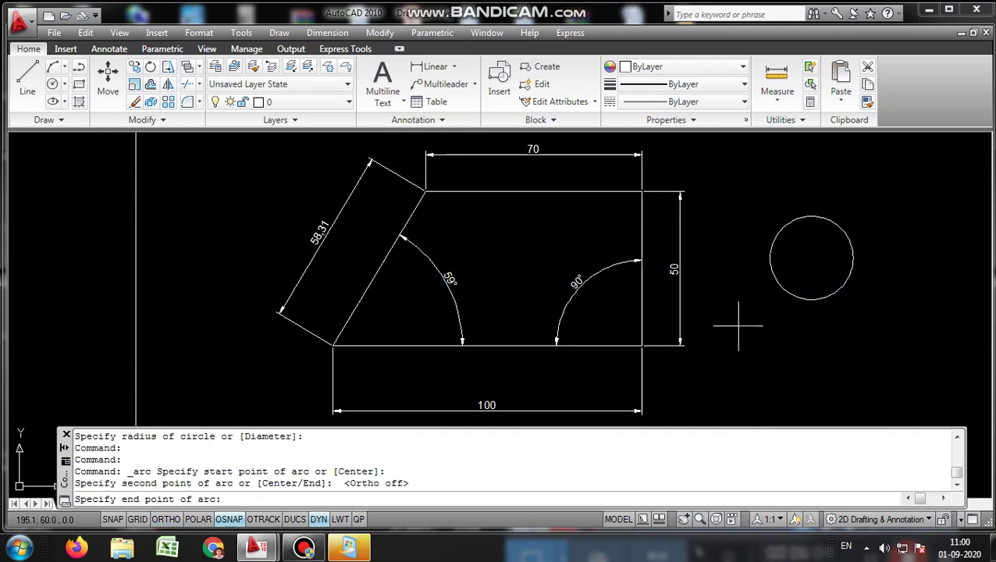
pyautogui.click(880, 367)
pyautogui.rightClick(898, 376)
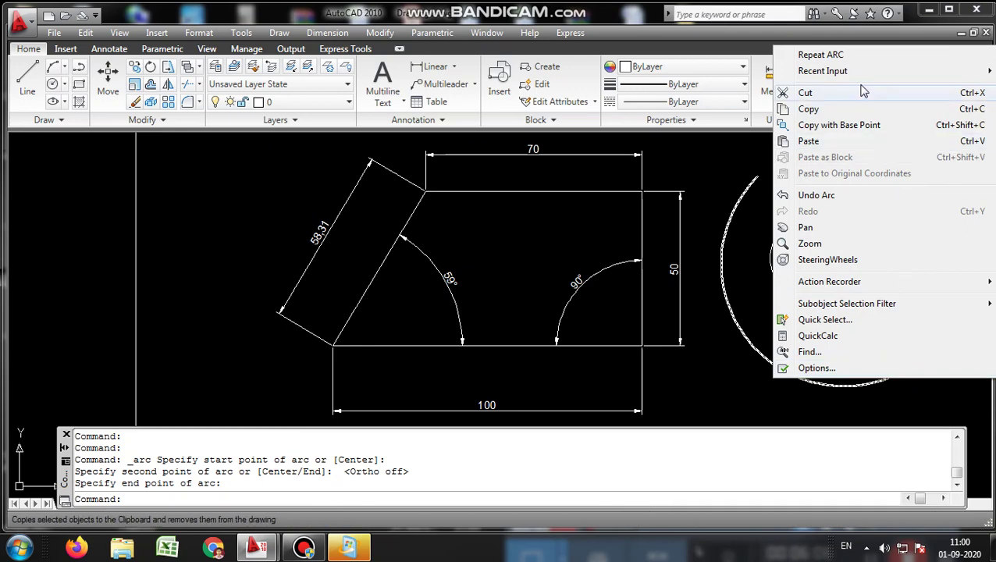
pyautogui.click(737, 163)
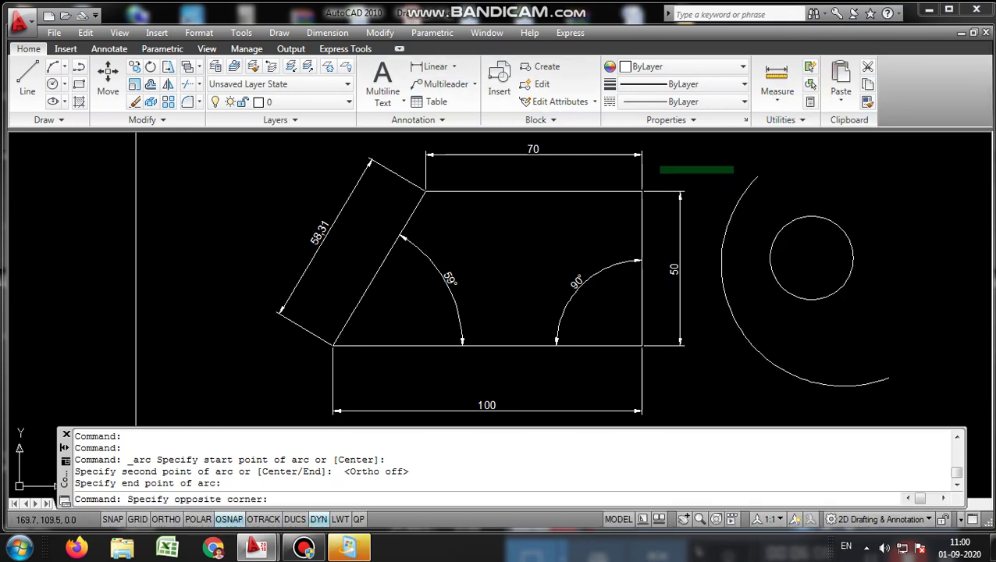
pyautogui.click(767, 161)
pyautogui.click(327, 32)
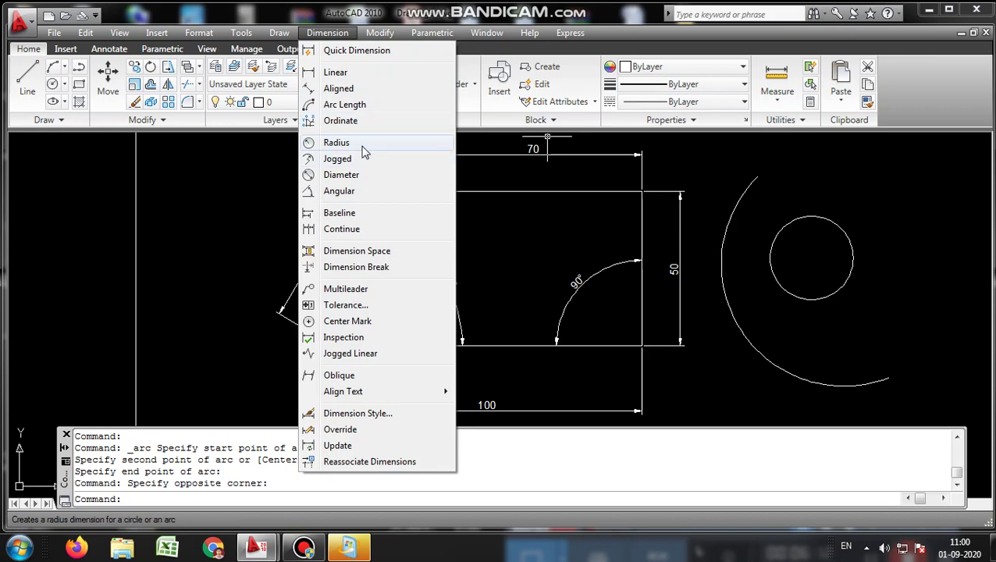
# Step: Add an R39.66 radius dimension to the large arc
pyautogui.click(336, 142)
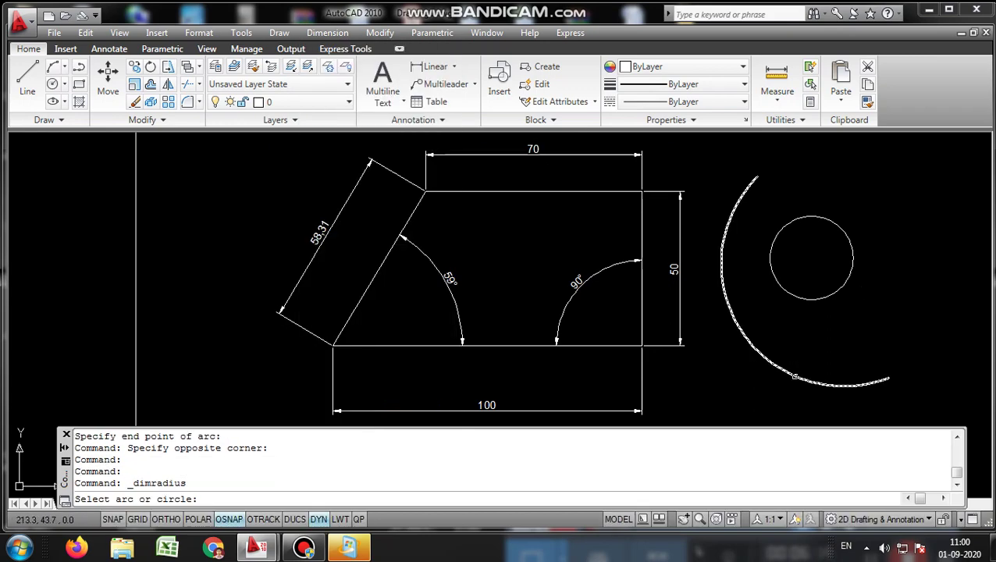
pyautogui.click(795, 359)
pyautogui.click(849, 340)
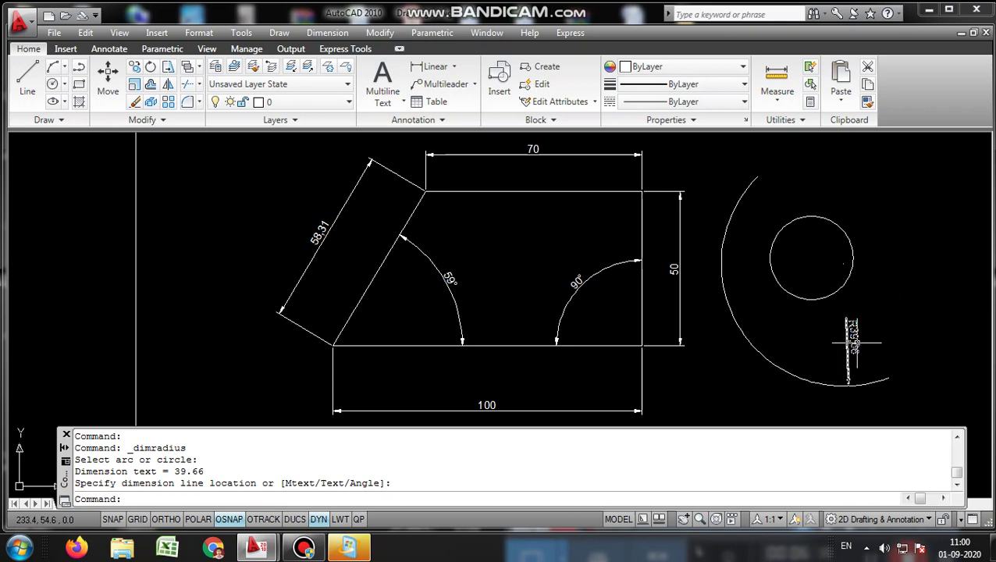
# Step: Move the R39.66 label onto the arc's lower-left part and clear the selection
pyautogui.click(855, 344)
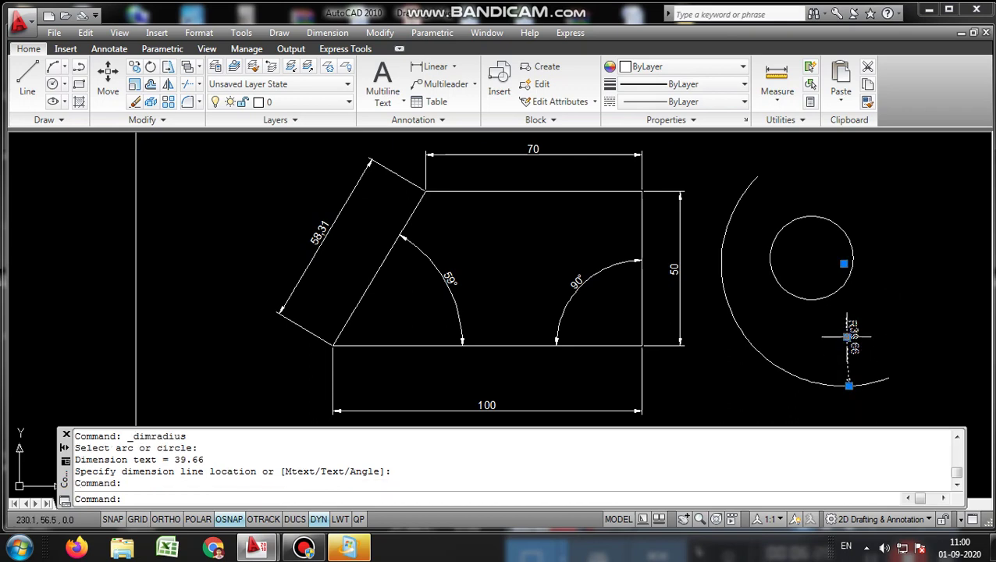
pyautogui.click(848, 337)
pyautogui.click(853, 337)
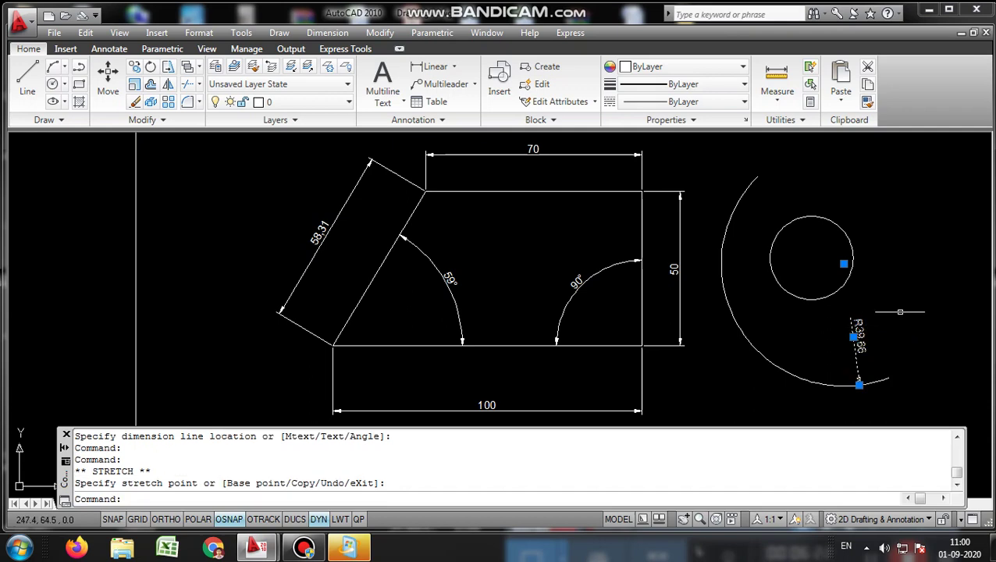
pyautogui.click(858, 384)
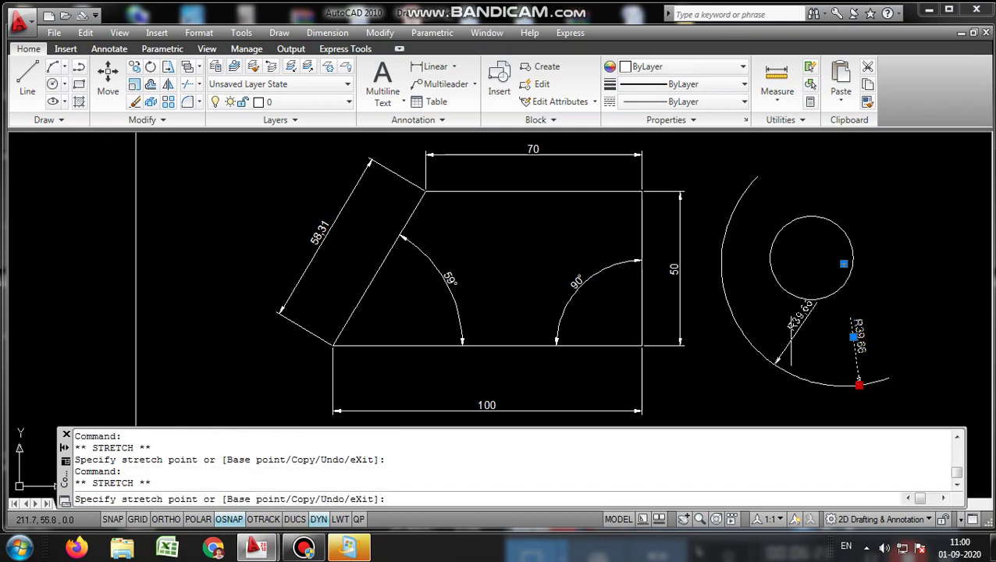
pyautogui.click(767, 319)
pyautogui.click(788, 300)
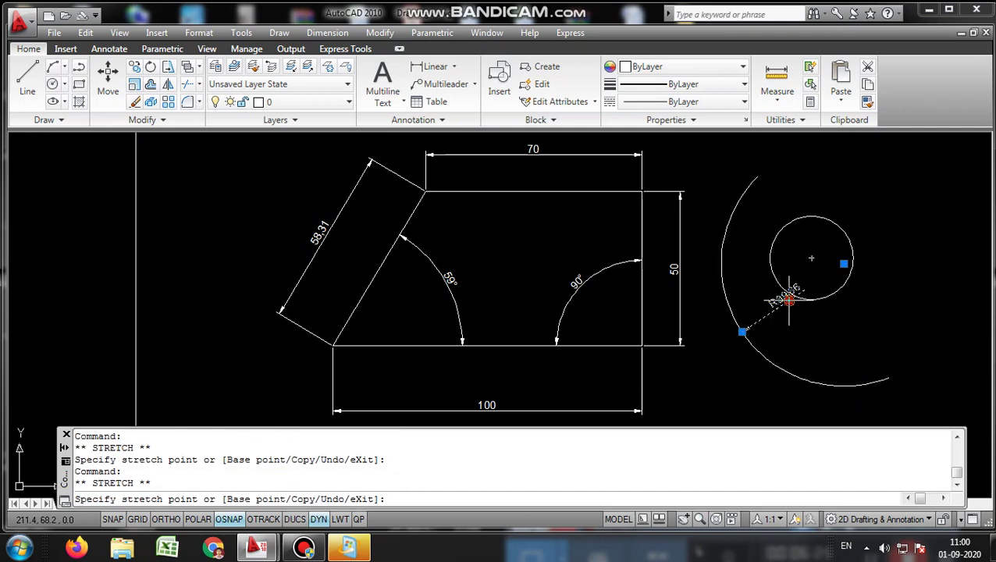
pyautogui.click(800, 341)
pyautogui.click(890, 319)
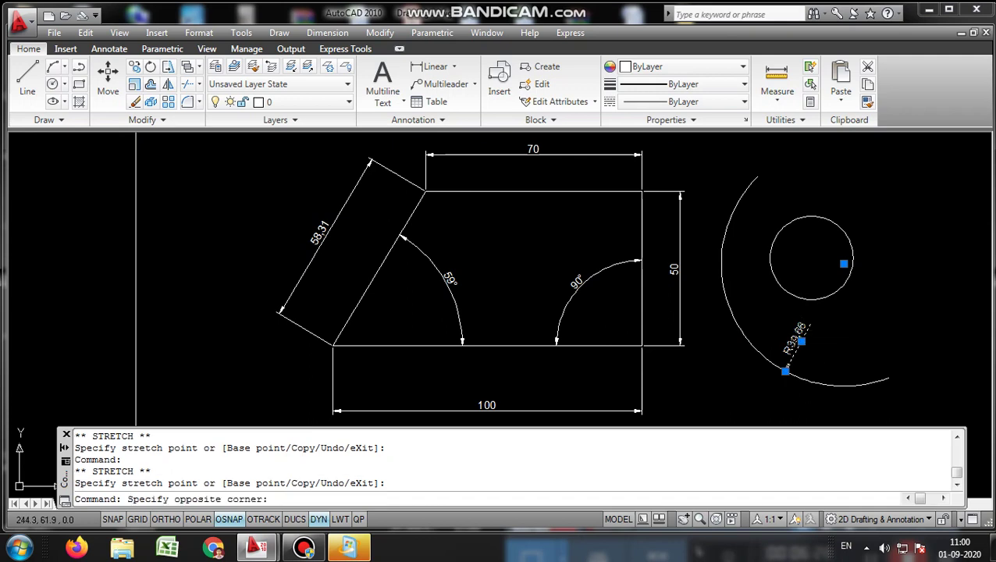
pyautogui.press('Escape')
pyautogui.press('Escape')
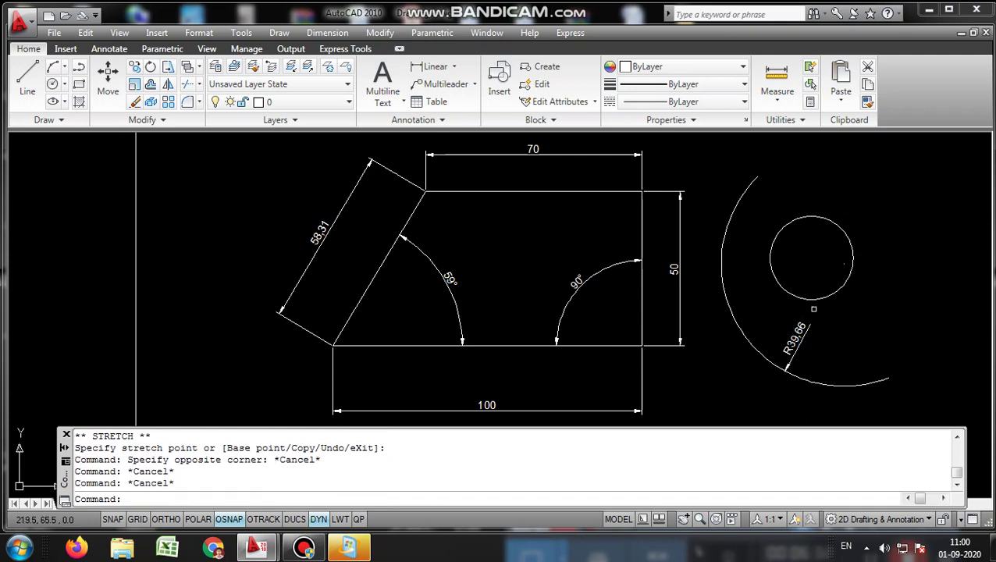
pyautogui.click(320, 33)
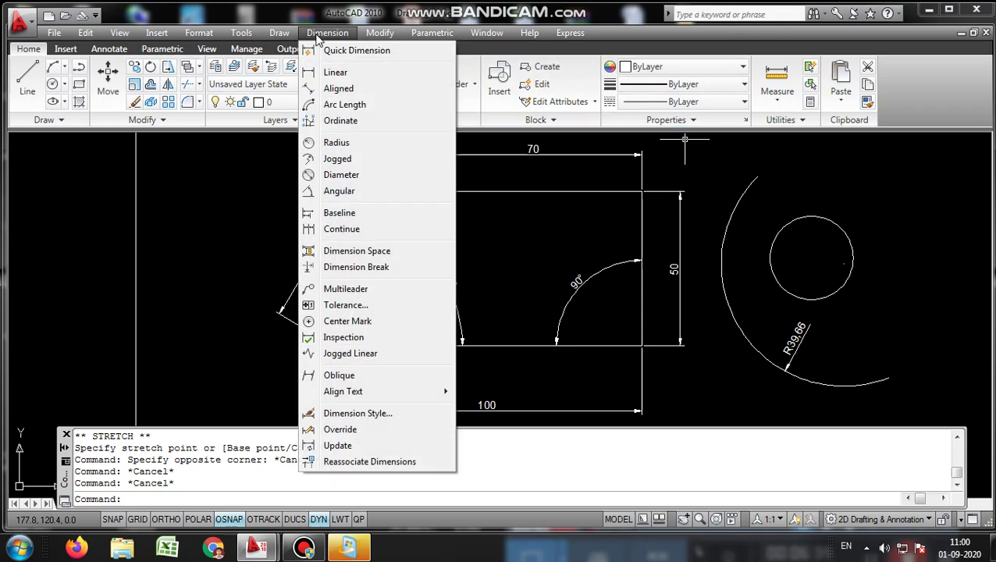
# Step: Place a Ø26.96 diameter dimension on the small circle, extending to its upper right
pyautogui.click(341, 175)
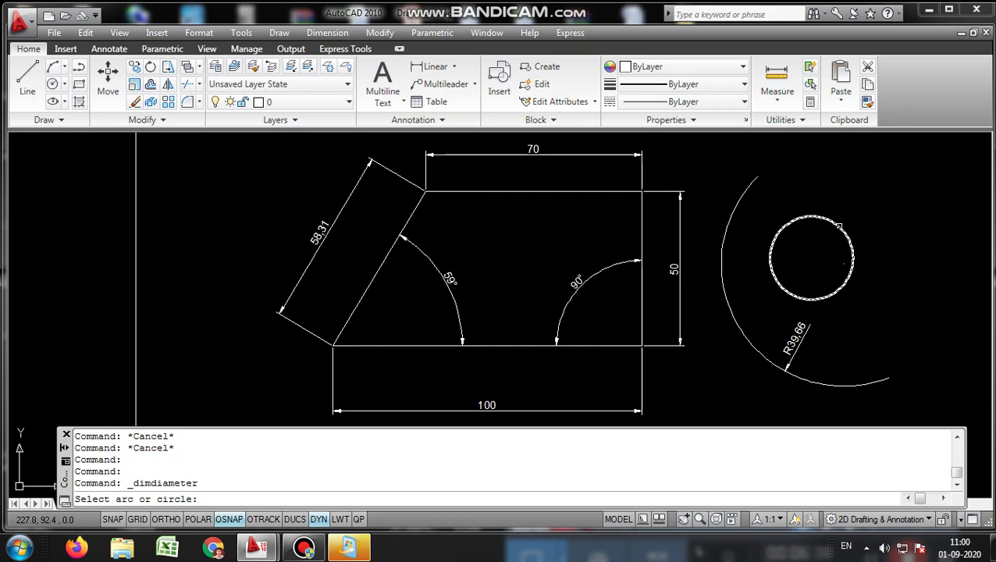
pyautogui.click(838, 226)
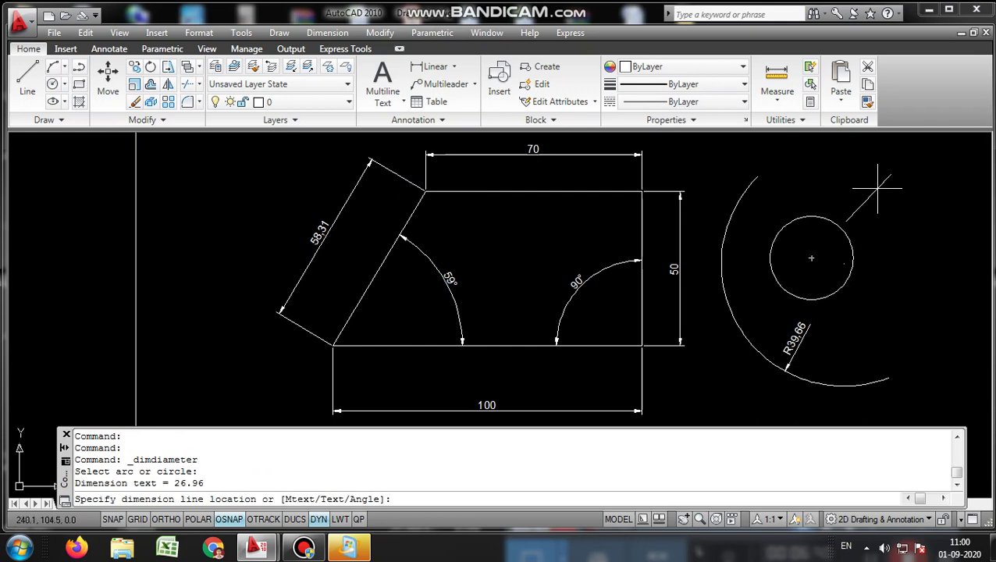
pyautogui.click(889, 184)
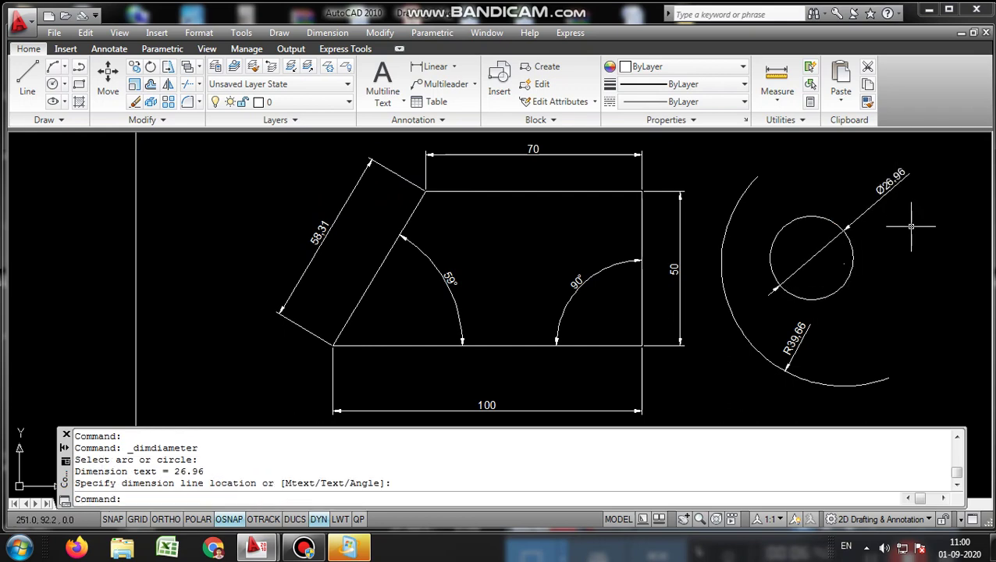
pyautogui.scroll(-3, 768, 304)
pyautogui.scroll(1, 702, 300)
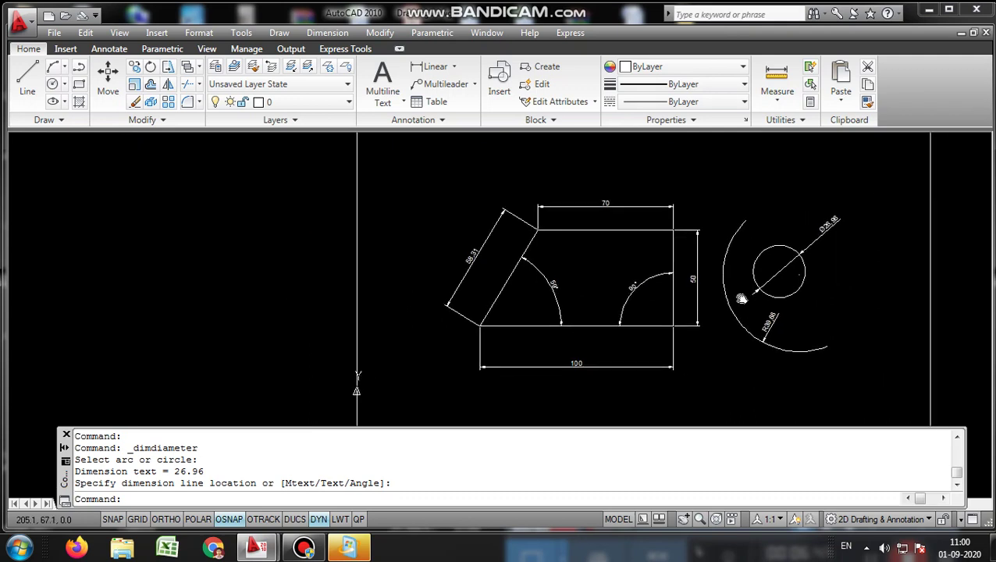
pyautogui.scroll(1, 645, 296)
pyautogui.scroll(-2, 642, 297)
pyautogui.moveTo(647, 295)
pyautogui.mouseDown(button='middle')
pyautogui.moveTo(649, 334)
pyautogui.moveTo(640, 317)
pyautogui.mouseUp(button='middle')
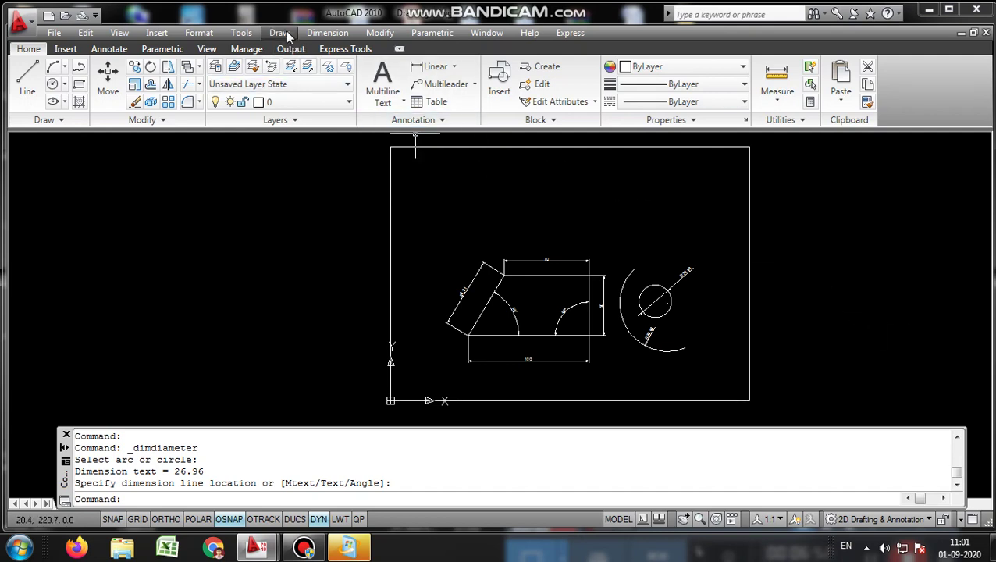
# Step: Draw a circle of radius 13.5 near the sheet's top-left, above the trapezoid
pyautogui.click(319, 35)
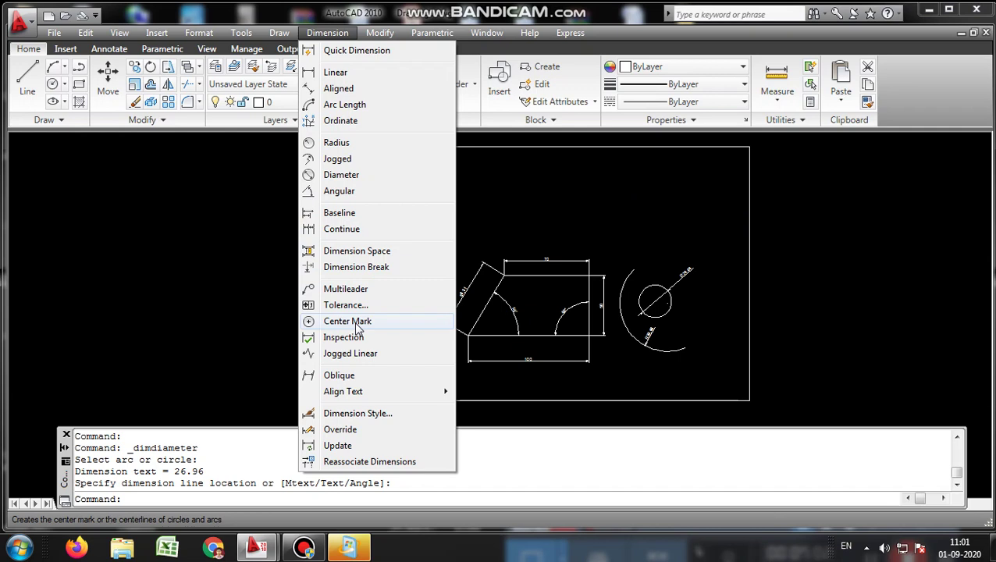
pyautogui.click(235, 256)
pyautogui.click(156, 164)
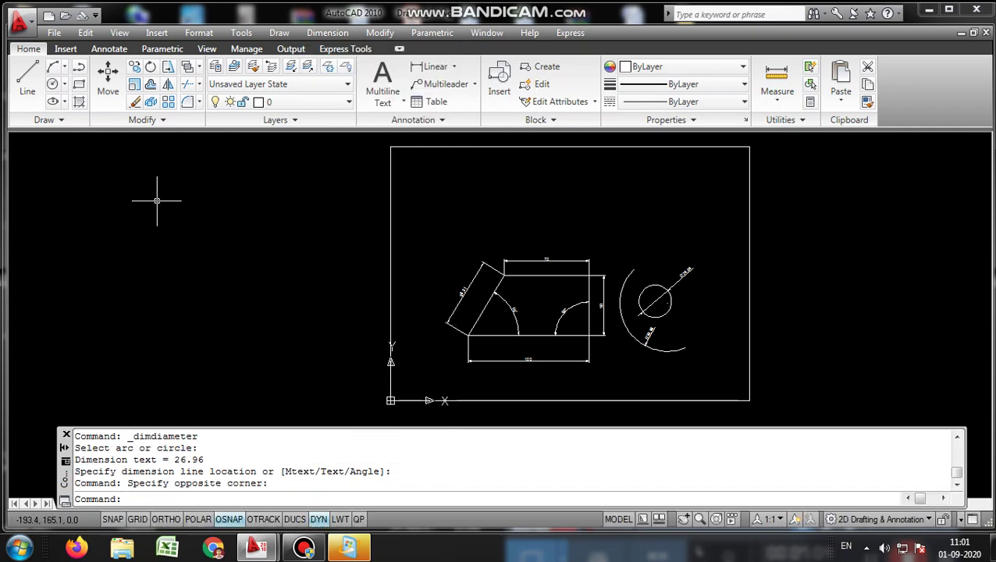
pyautogui.click(54, 81)
pyautogui.click(469, 189)
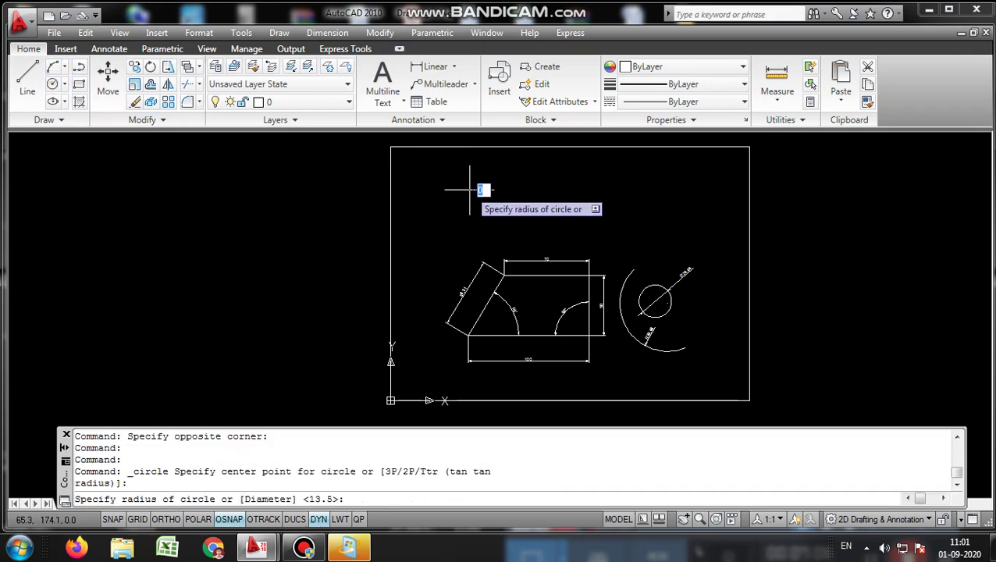
pyautogui.click(492, 169)
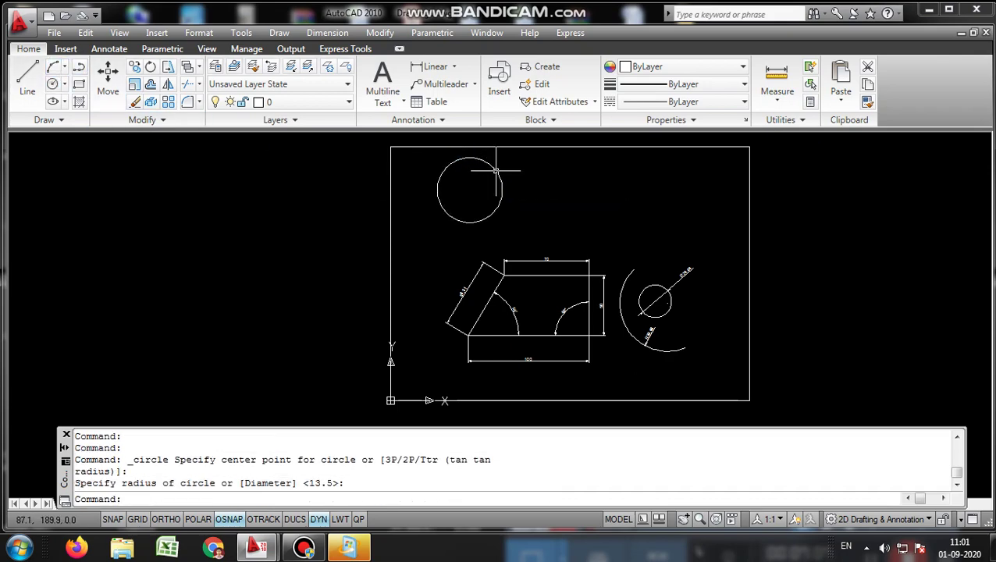
# Step: Add a centre mark to the top-left circle
pyautogui.click(279, 33)
pyautogui.click(327, 32)
pyautogui.click(327, 33)
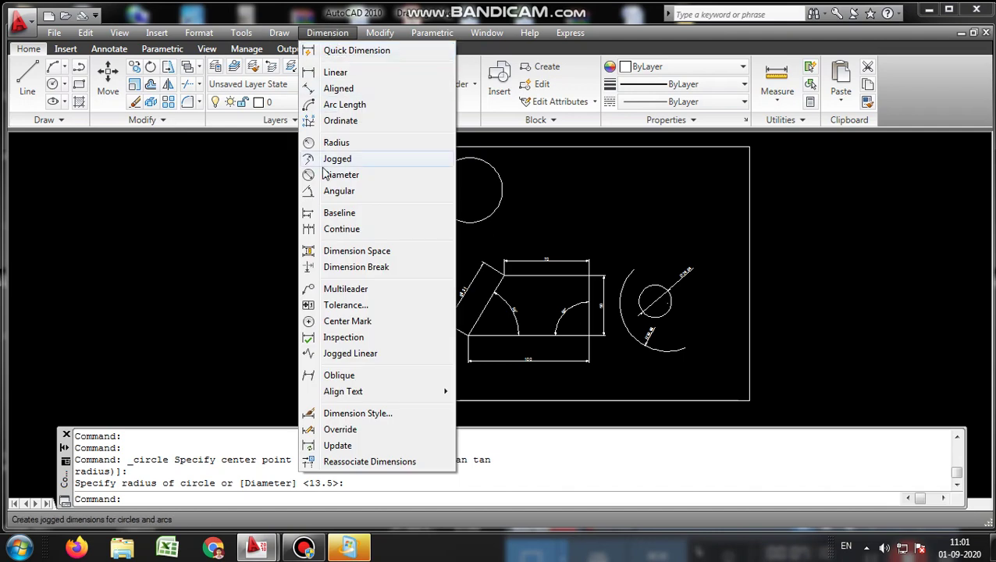
pyautogui.click(344, 322)
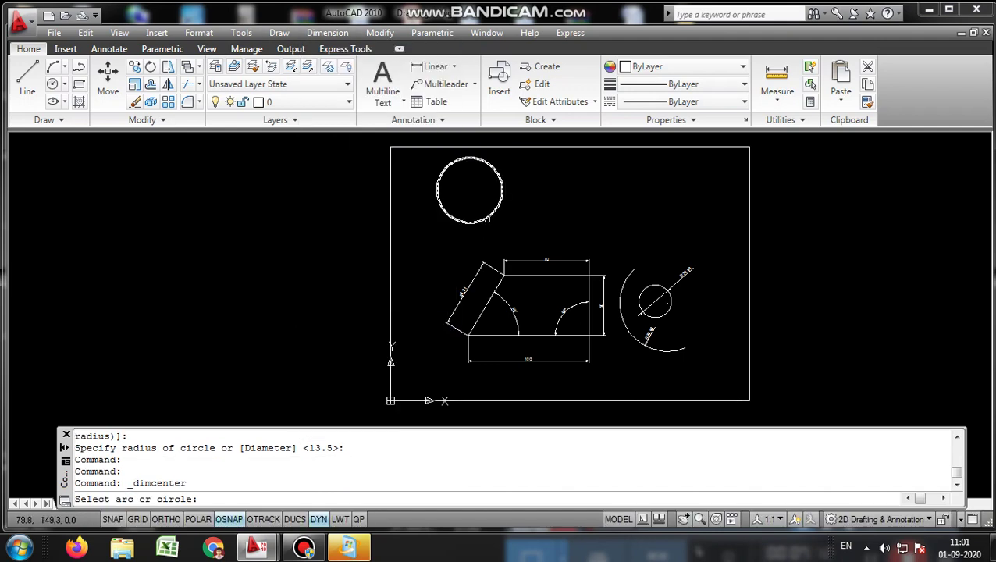
pyautogui.click(486, 219)
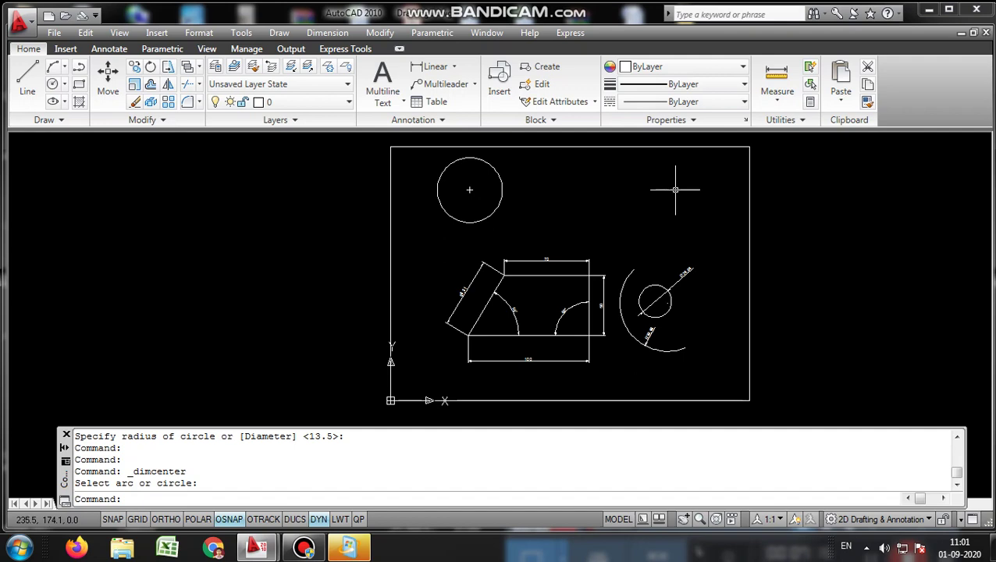
pyautogui.moveTo(672, 189); pyautogui.dragTo(548, 215, button='middle')
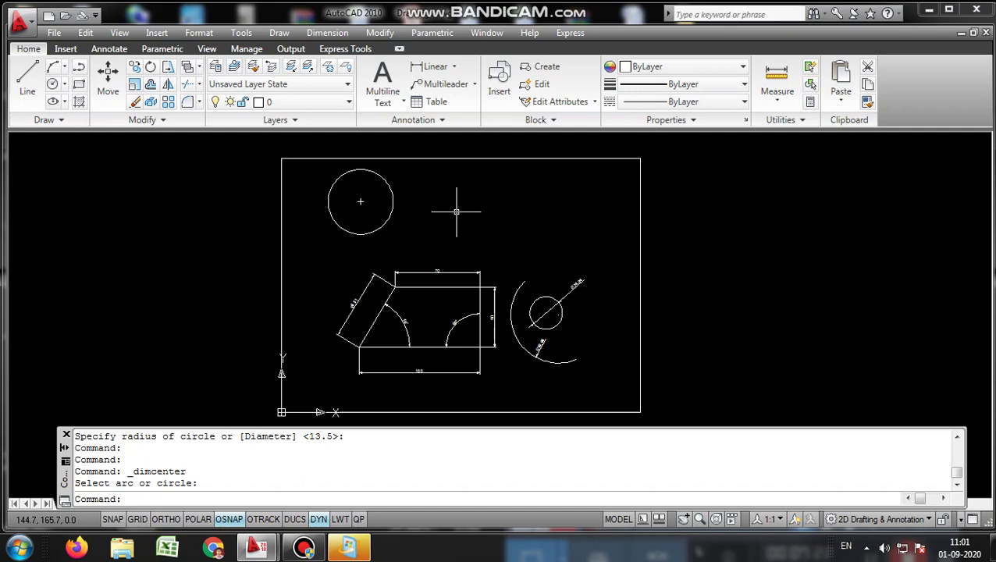
pyautogui.click(332, 33)
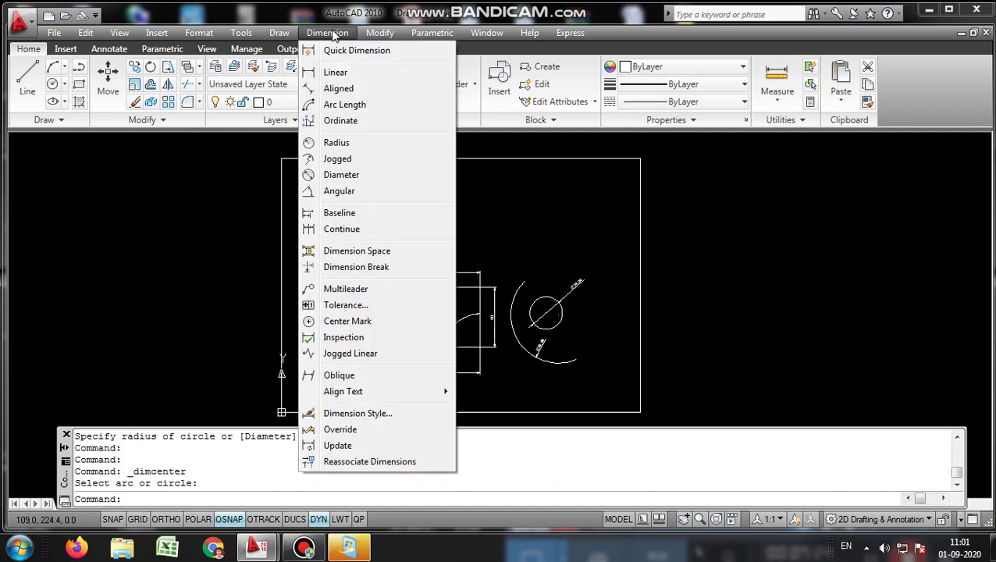
# Step: With Ortho on, draw the outline's left, top and right edges right of the circle
pyautogui.moveTo(747, 189); pyautogui.dragTo(162, 234)
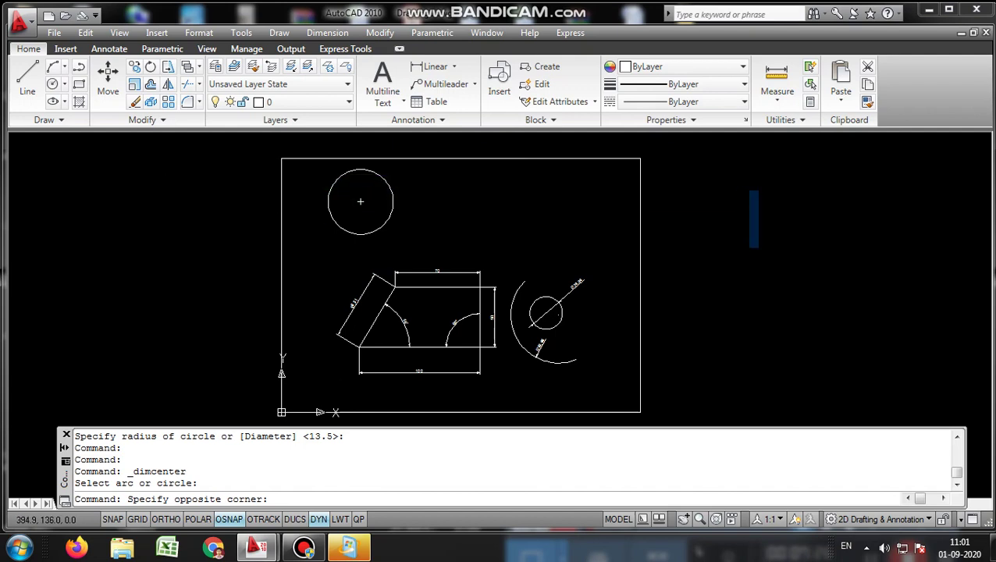
pyautogui.click(28, 78)
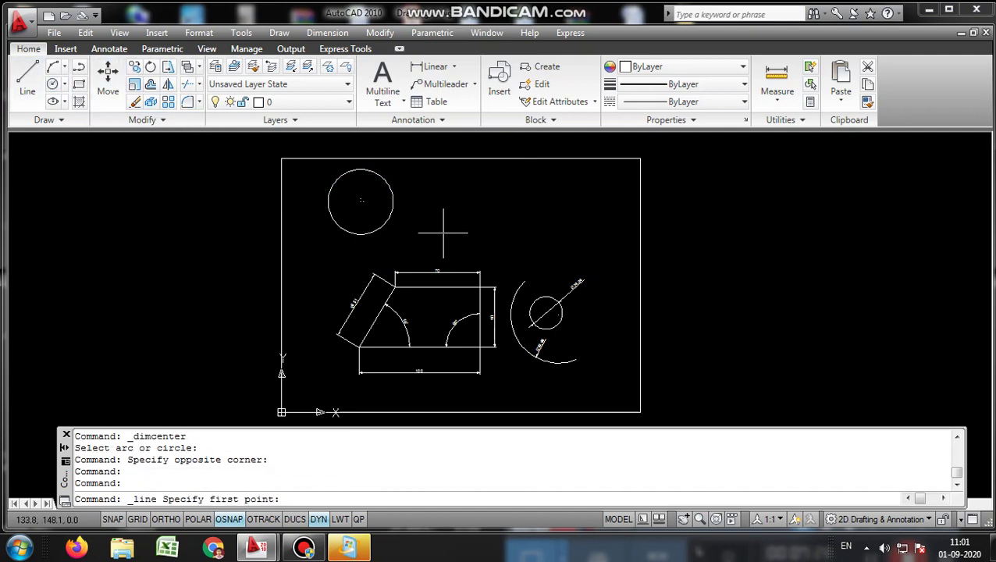
pyautogui.click(418, 234)
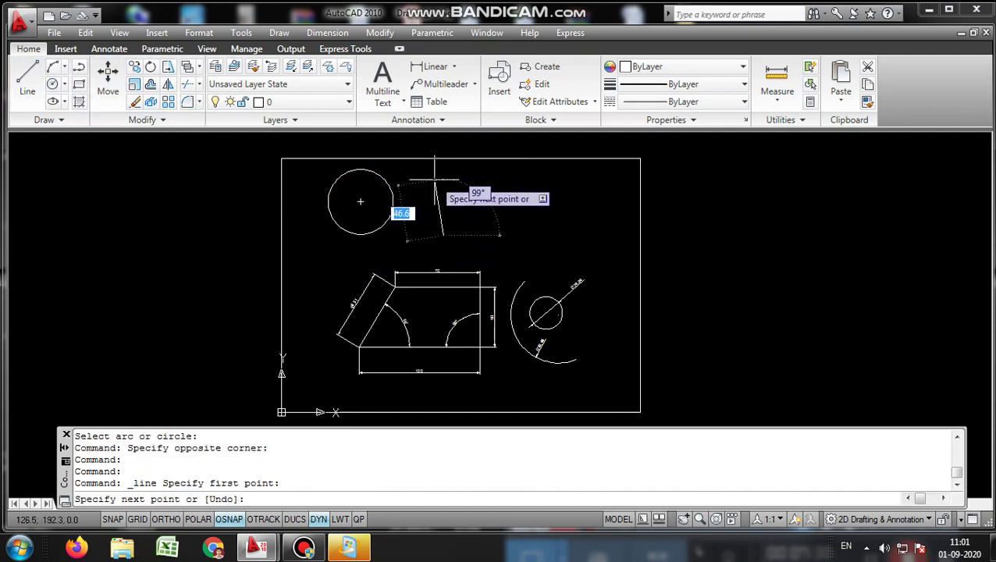
pyautogui.click(165, 519)
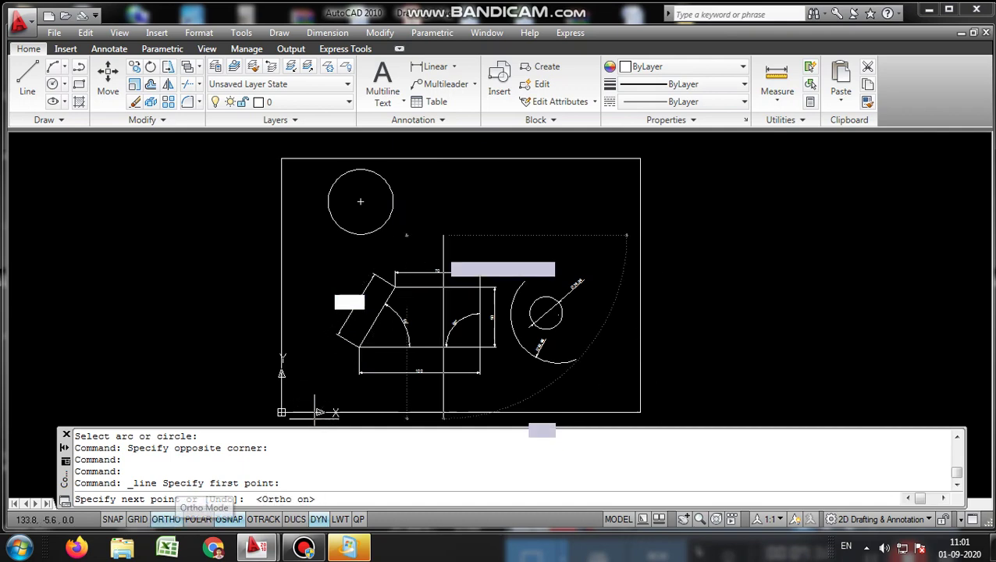
pyautogui.click(468, 180)
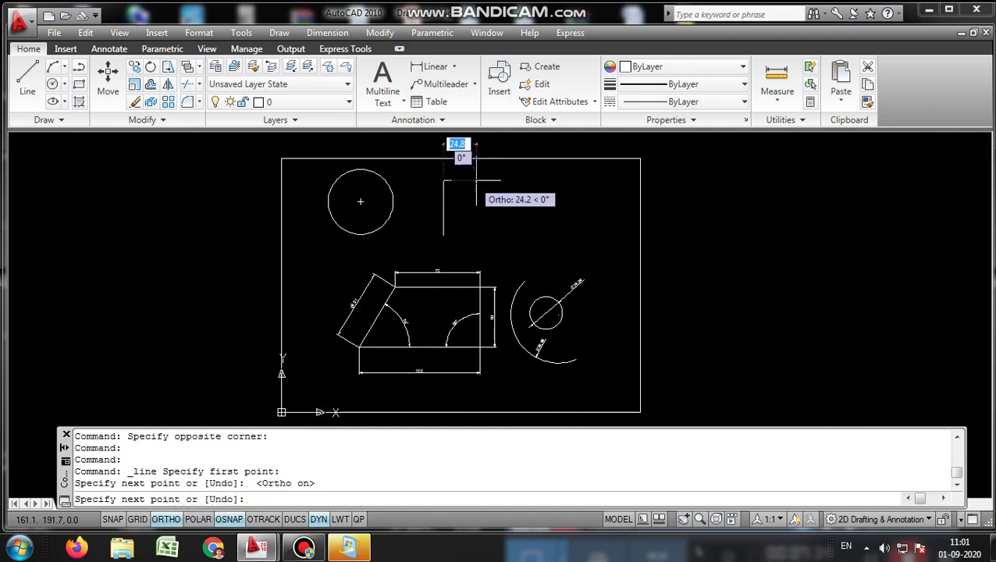
pyautogui.click(588, 180)
pyautogui.click(588, 223)
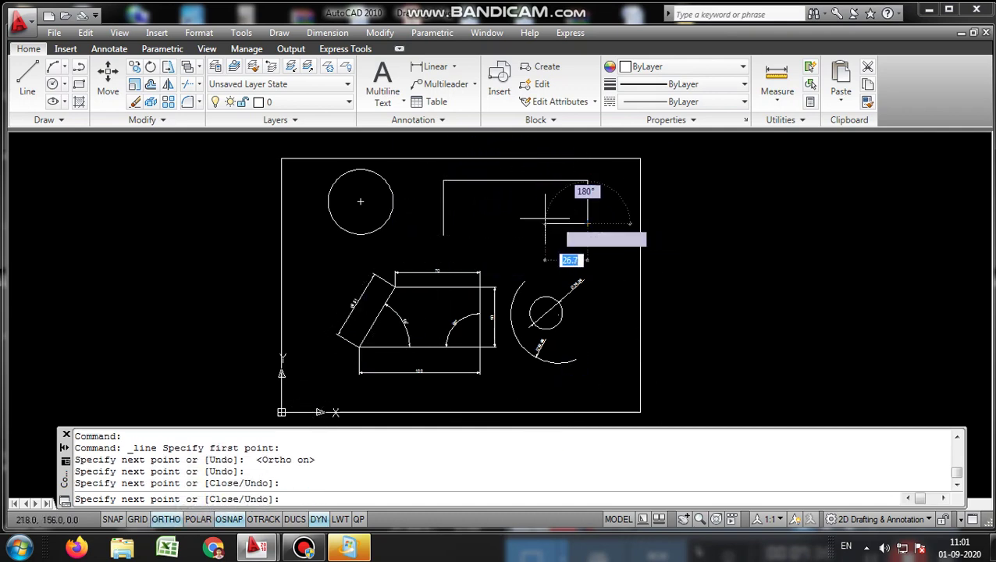
# Step: Draw the rectangular notch along the bottom edge and close the stepped outline
pyautogui.click(540, 224)
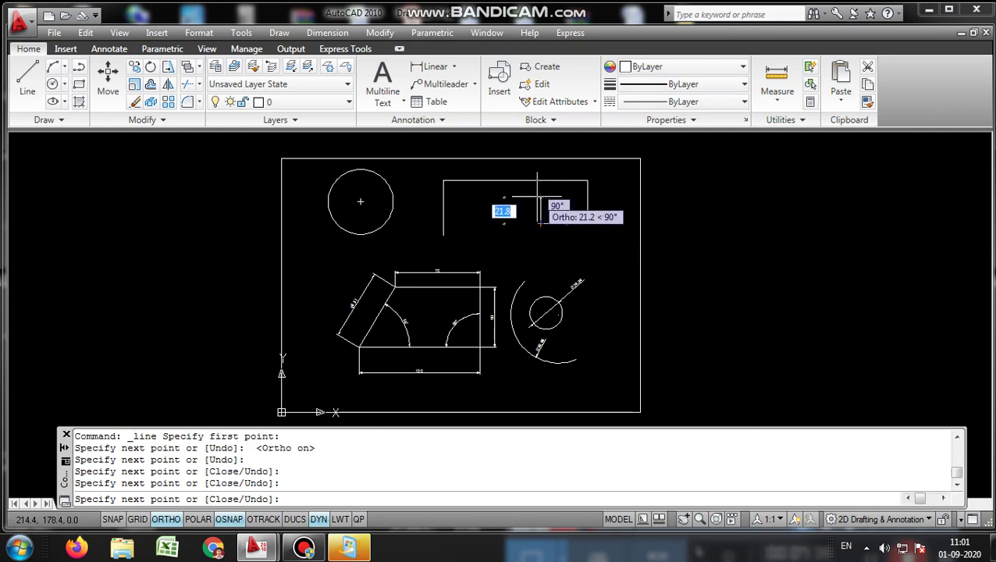
pyautogui.click(540, 196)
pyautogui.click(501, 196)
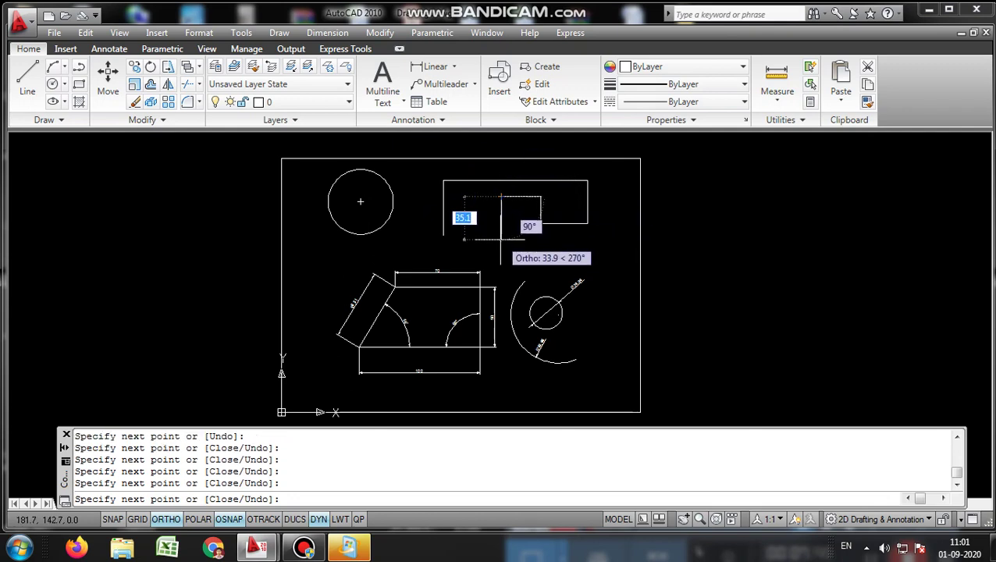
pyautogui.click(501, 232)
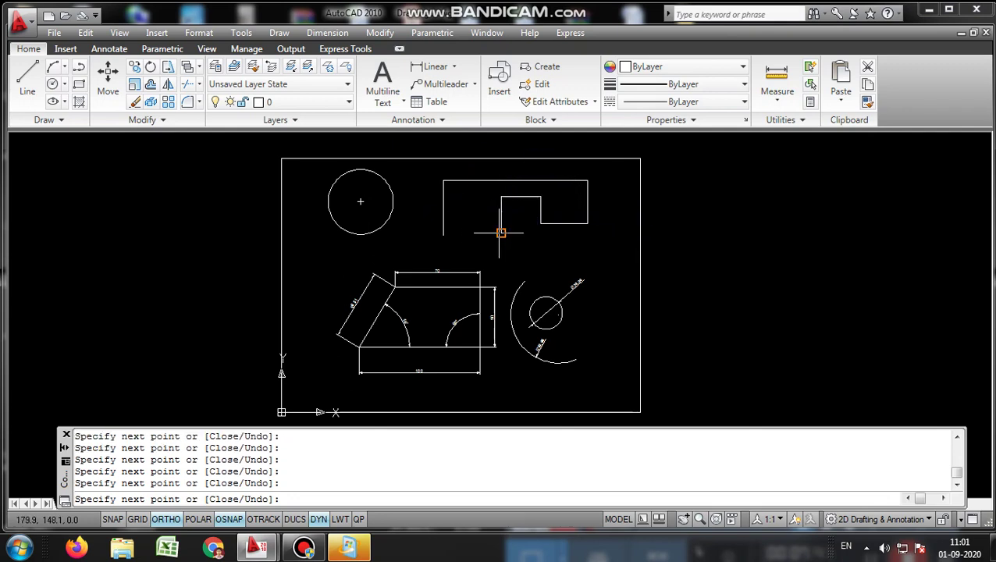
pyautogui.click(442, 233)
pyautogui.rightClick(476, 216)
pyautogui.click(494, 224)
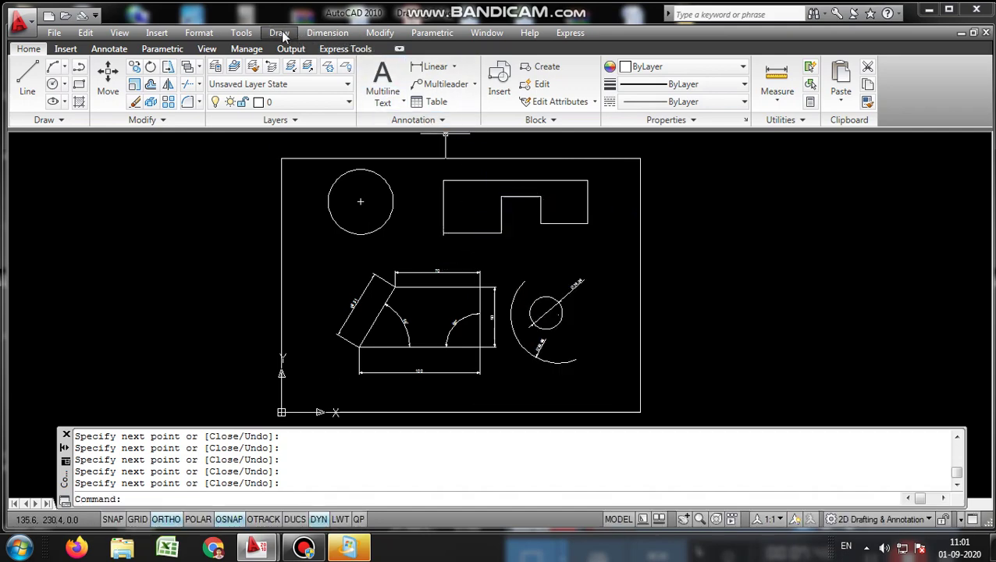
# Step: Attempt a baseline dimension, then cancel it and undo the result
pyautogui.click(320, 34)
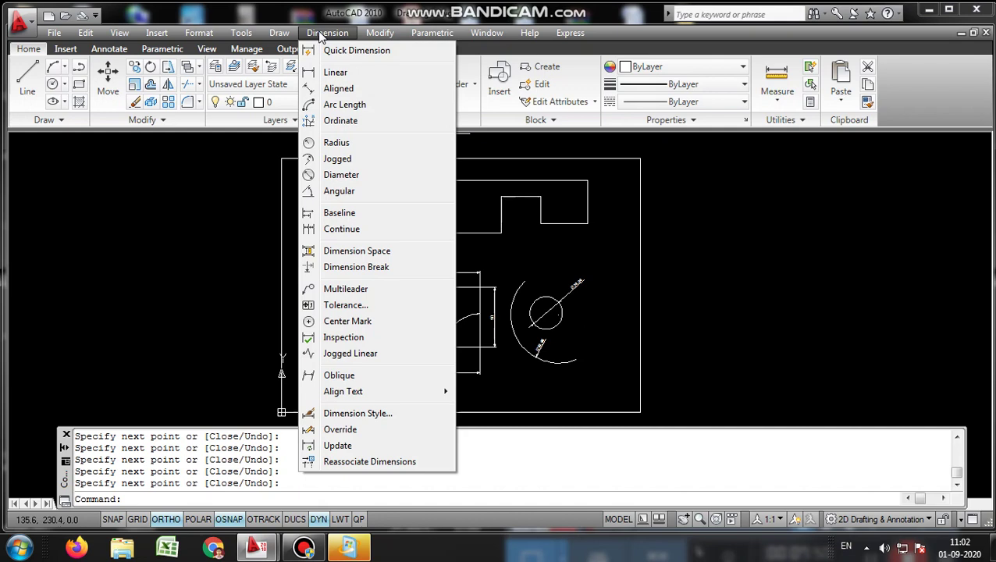
pyautogui.click(339, 213)
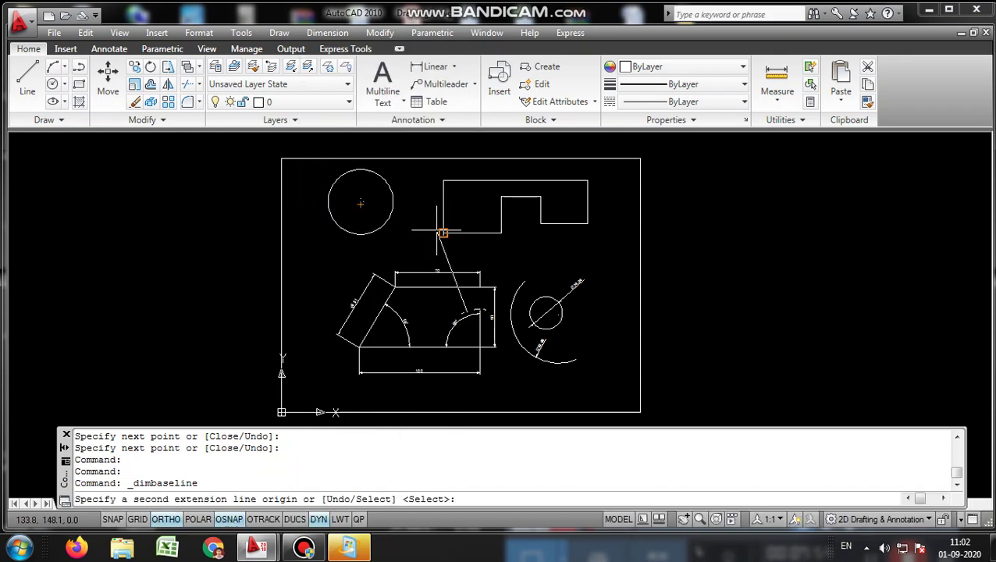
pyautogui.click(429, 209)
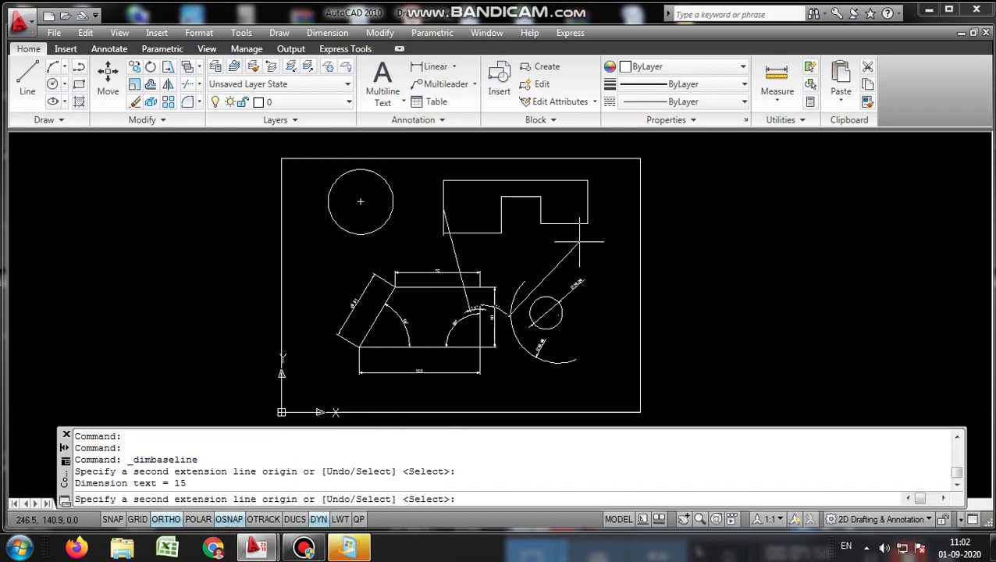
pyautogui.press('Escape')
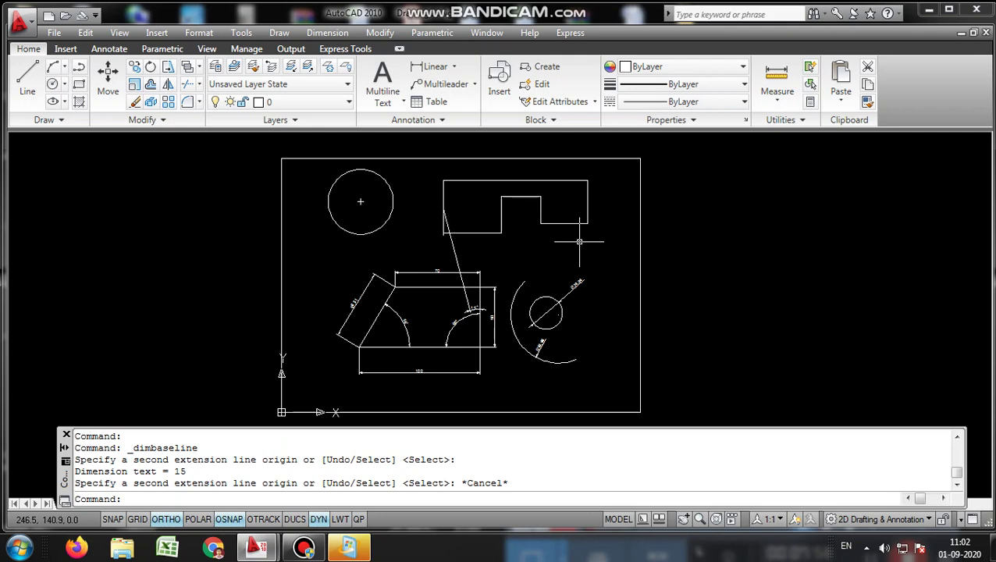
pyautogui.hotkey('ctrl', 'z')
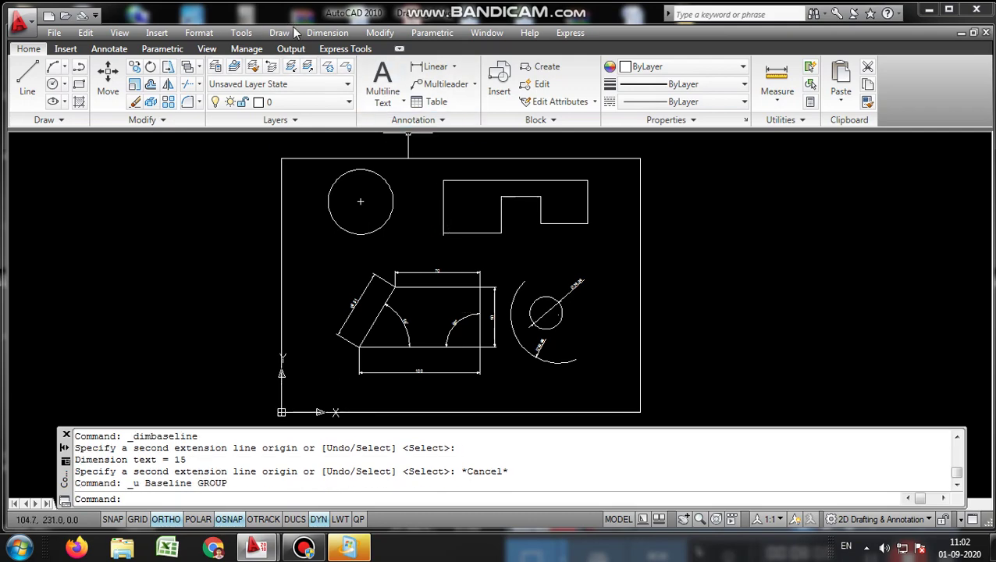
# Step: Retry the baseline dimension on several base candidates, then cancel it
pyautogui.click(320, 33)
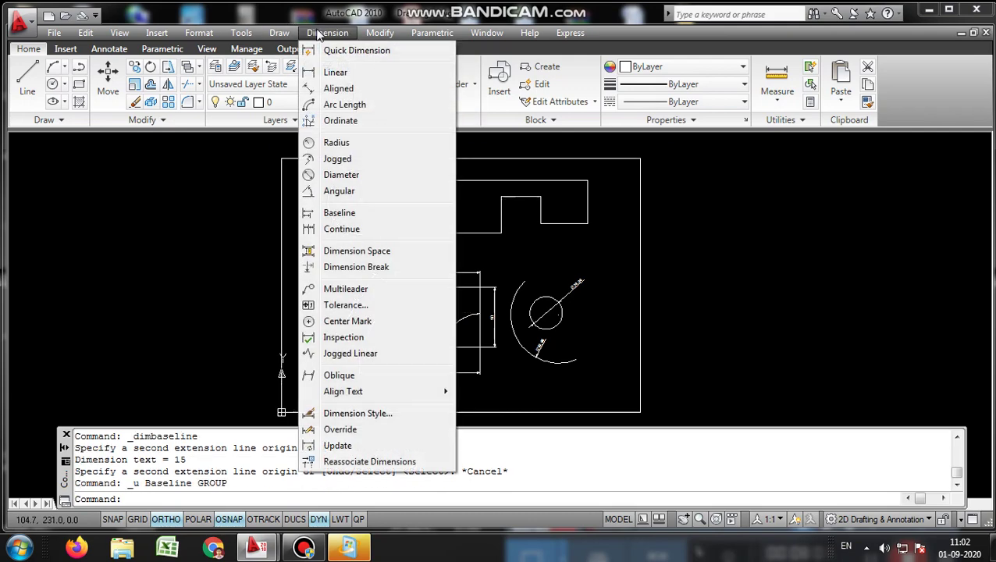
pyautogui.click(362, 216)
pyautogui.click(433, 210)
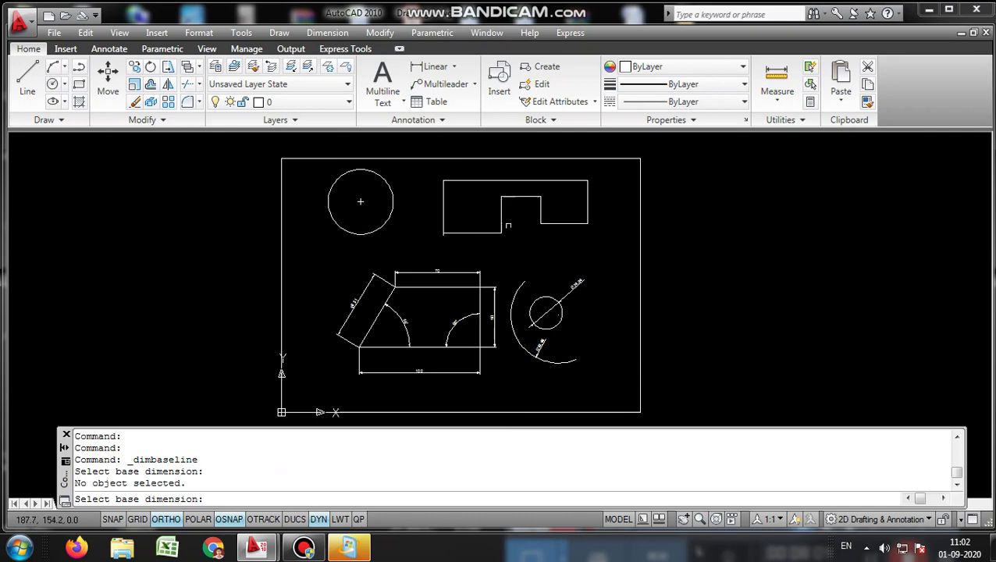
pyautogui.click(423, 204)
pyautogui.click(618, 250)
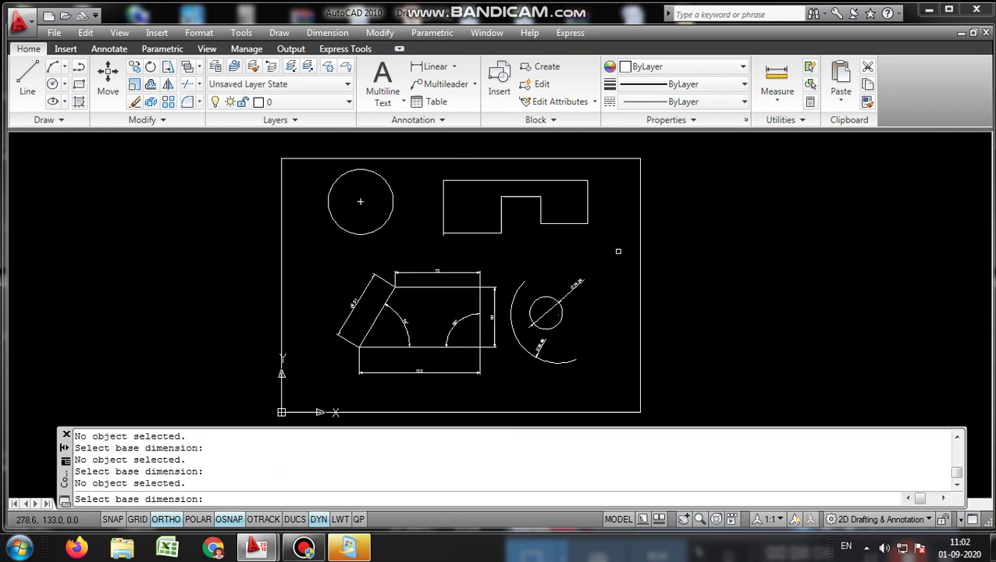
pyautogui.click(558, 222)
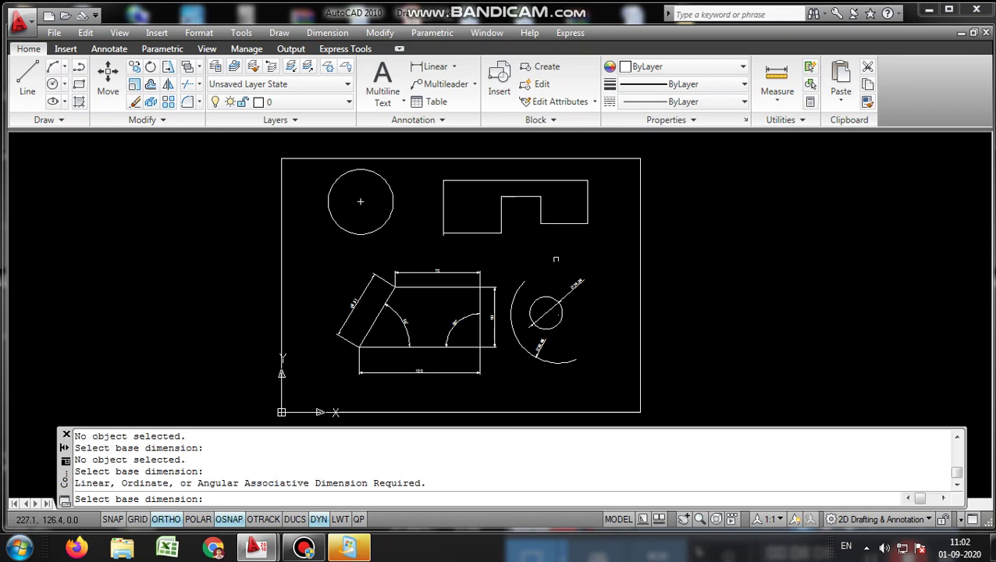
pyautogui.press('Escape')
# Step: Zoom out, recentre the drawing, and minimise the AutoCAD window
pyautogui.scroll(-3, 882, 312)
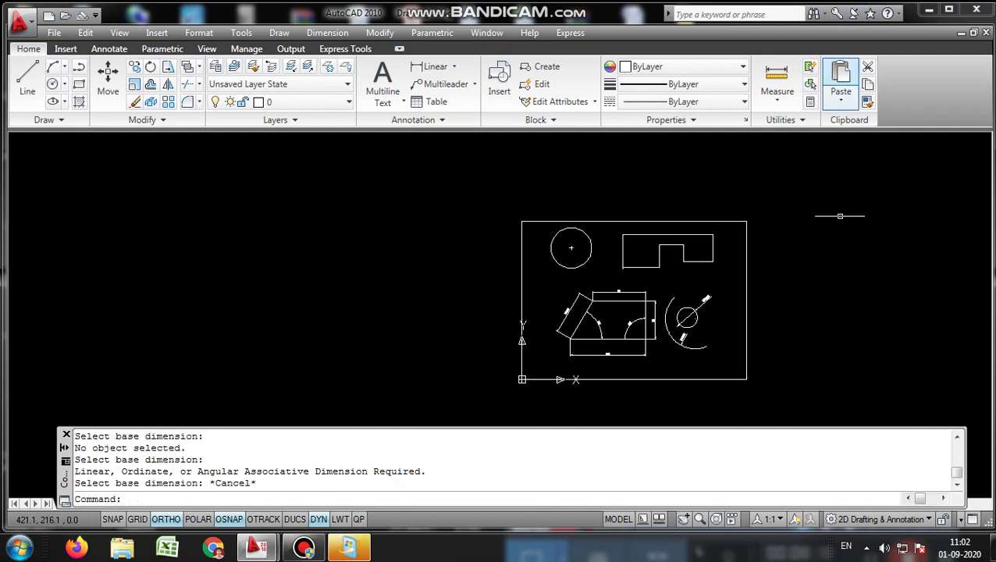
pyautogui.moveTo(837, 232); pyautogui.dragTo(744, 235, button='middle')
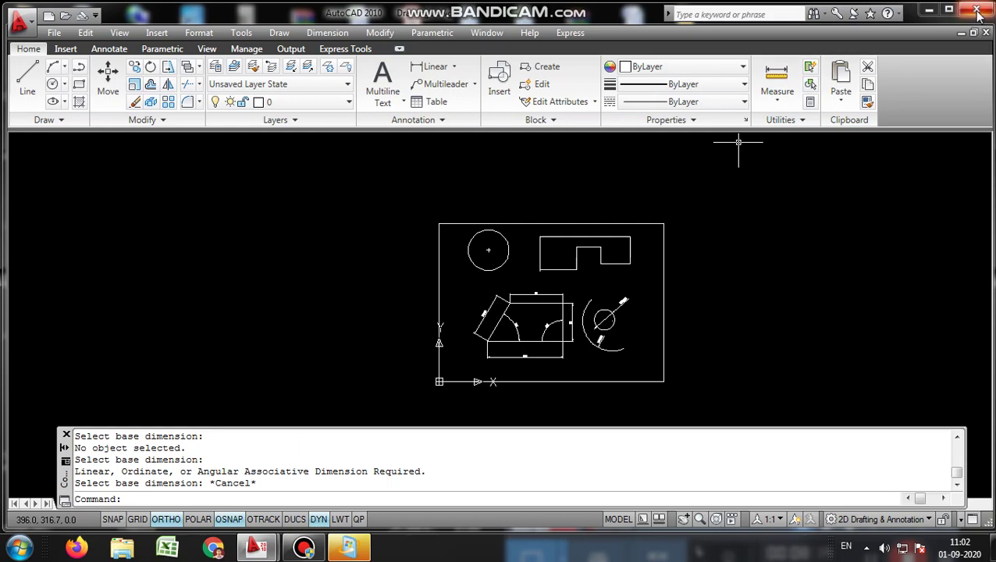
pyautogui.click(929, 10)
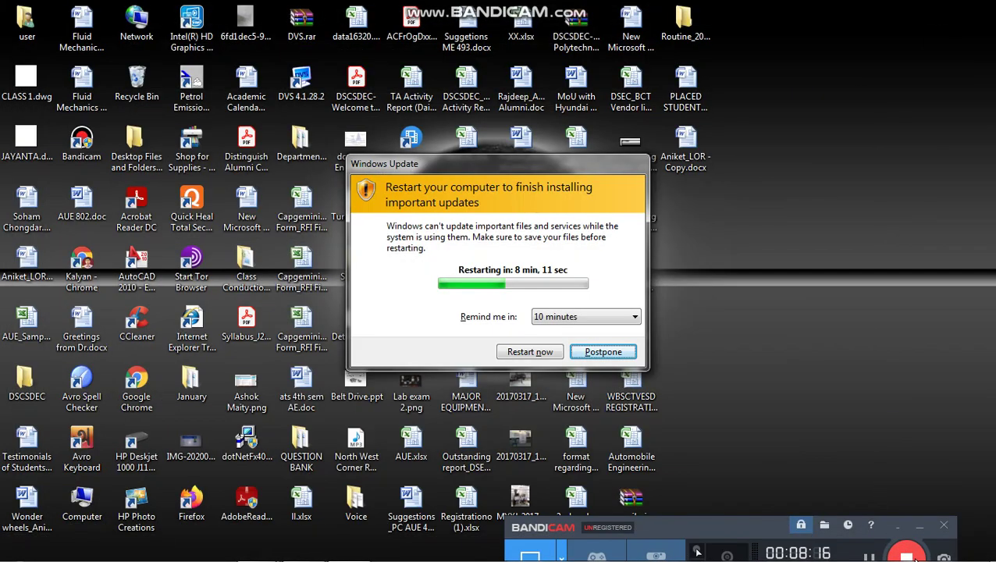